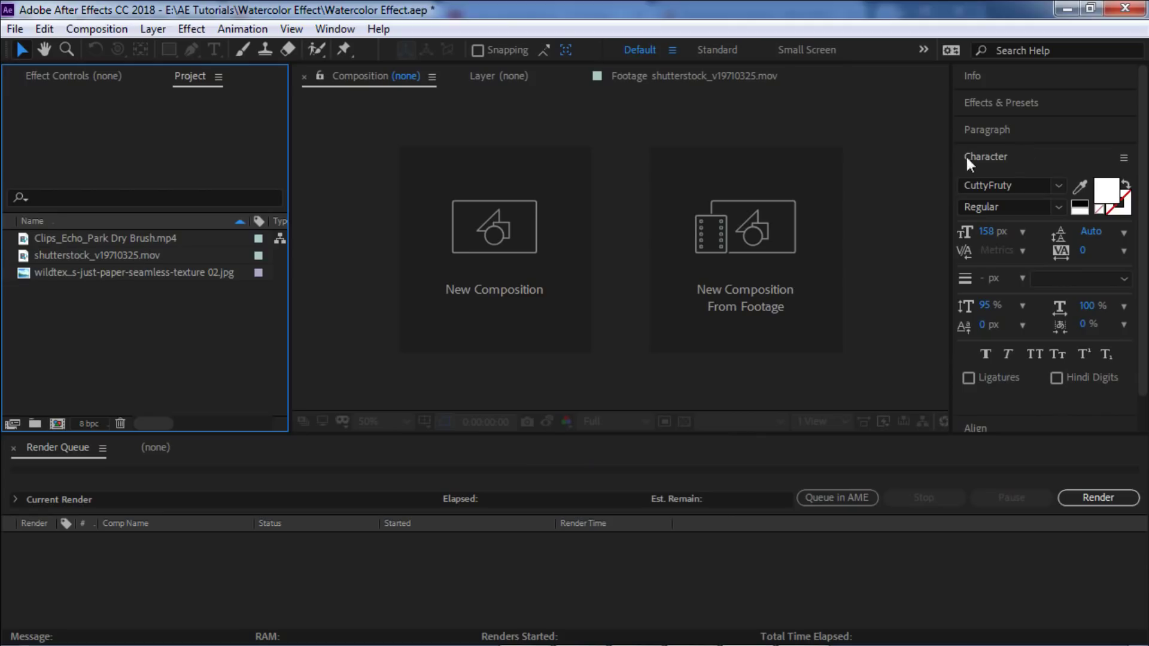
Step: Switch to Photoshop and open the recent video file Clips_Echo_Park.mp4
{"action": "key", "text": "alt+Tab"}
{"action": "key", "text": "alt+Tab"}
{"action": "key", "text": "alt+Tab"}
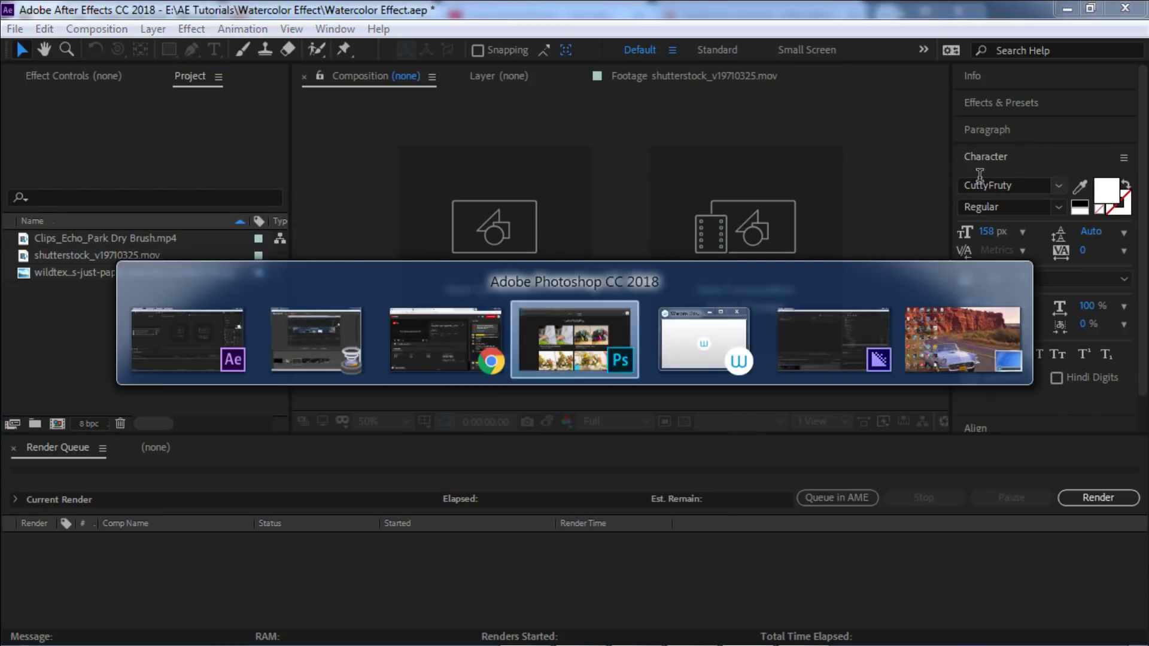
{"action": "left_click", "coordinate": [55, 12]}
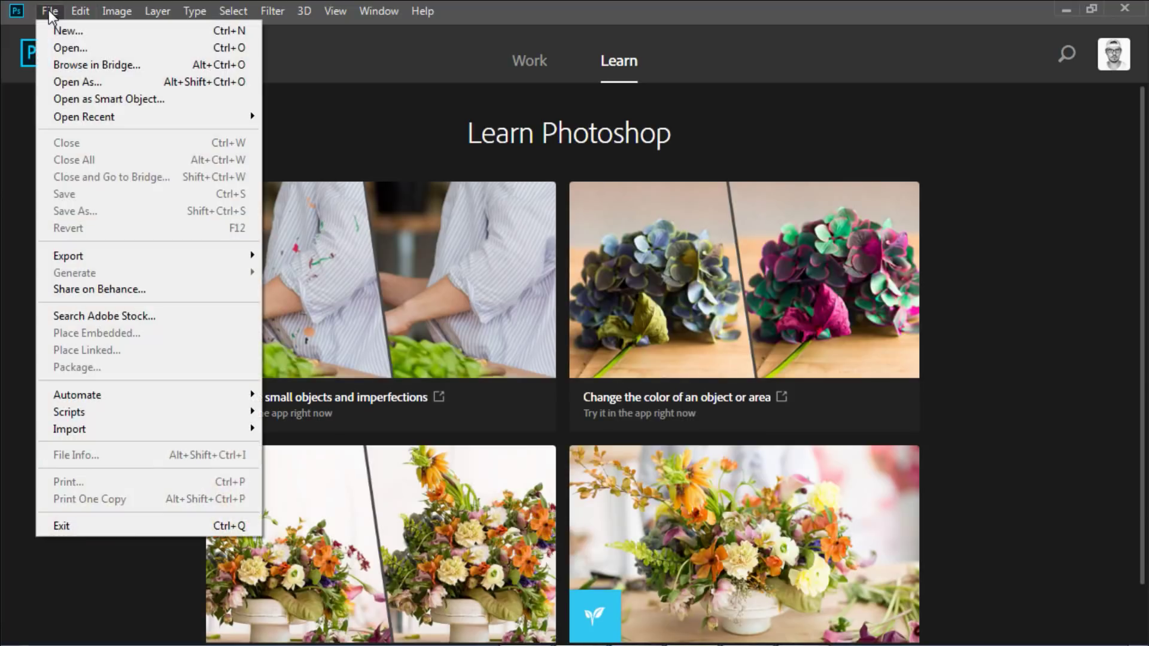
{"action": "mouse_move", "coordinate": [196, 117]}
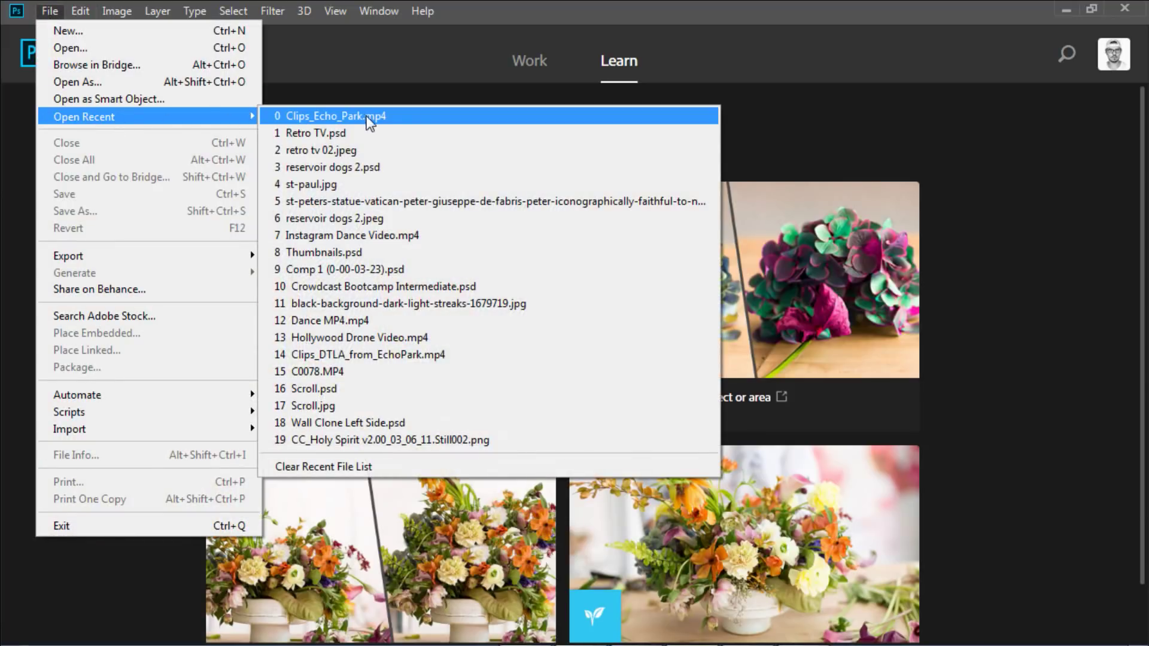
{"action": "left_click", "coordinate": [383, 118]}
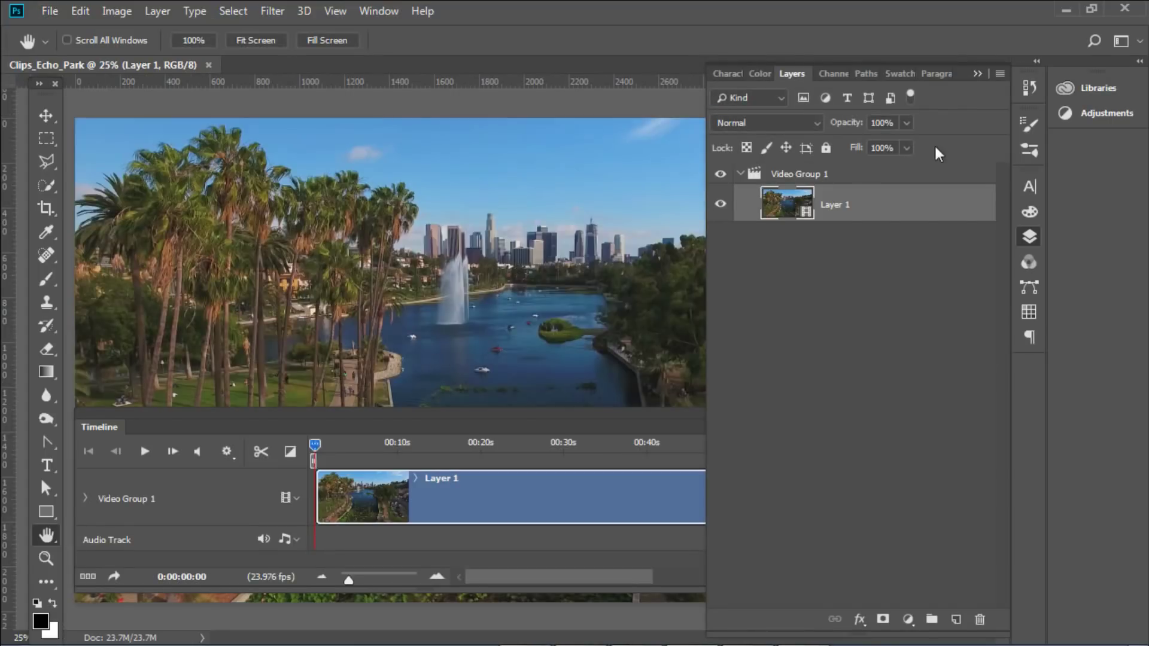
Step: Collapse the layer list, hide and reshow the Timeline, and place it over the lower edge of the footage
{"action": "left_click", "coordinate": [1029, 237]}
{"action": "left_click_drag", "start_coordinate": [655, 419], "coordinate": [689, 386]}
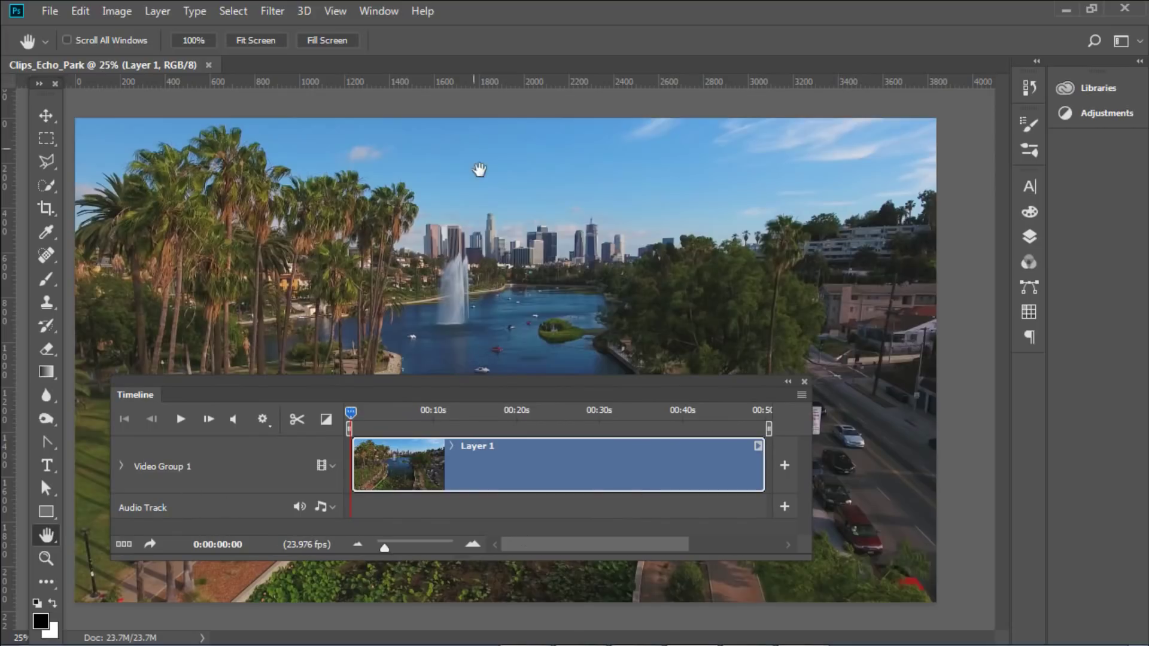
{"action": "left_click", "coordinate": [376, 11]}
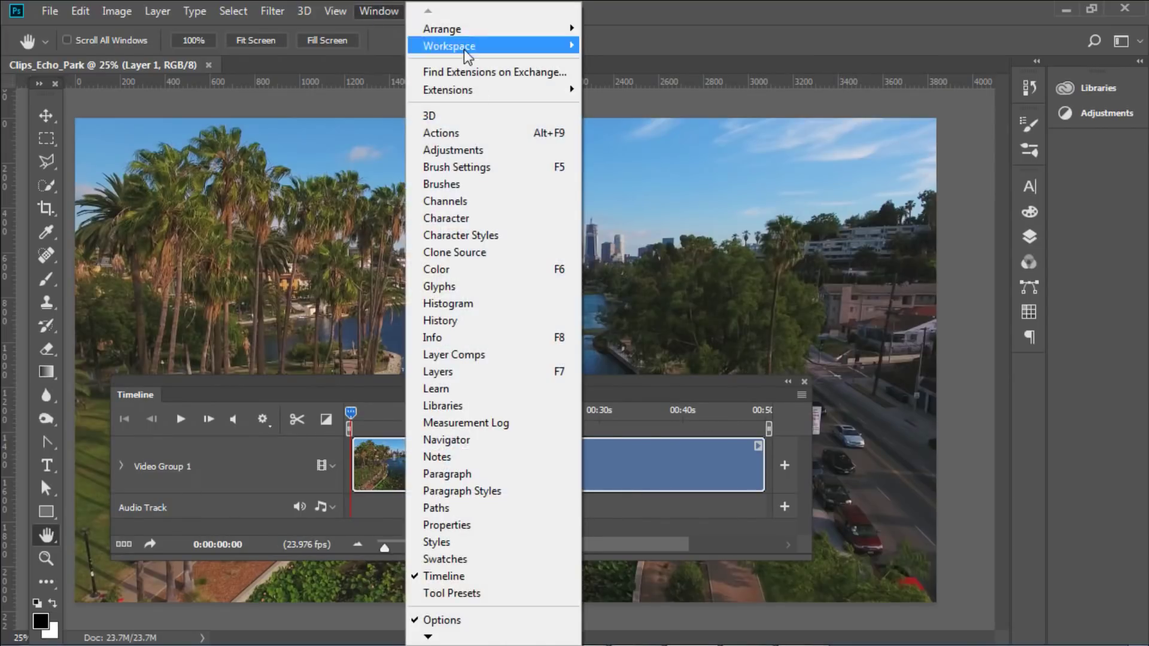
{"action": "left_click", "coordinate": [423, 578]}
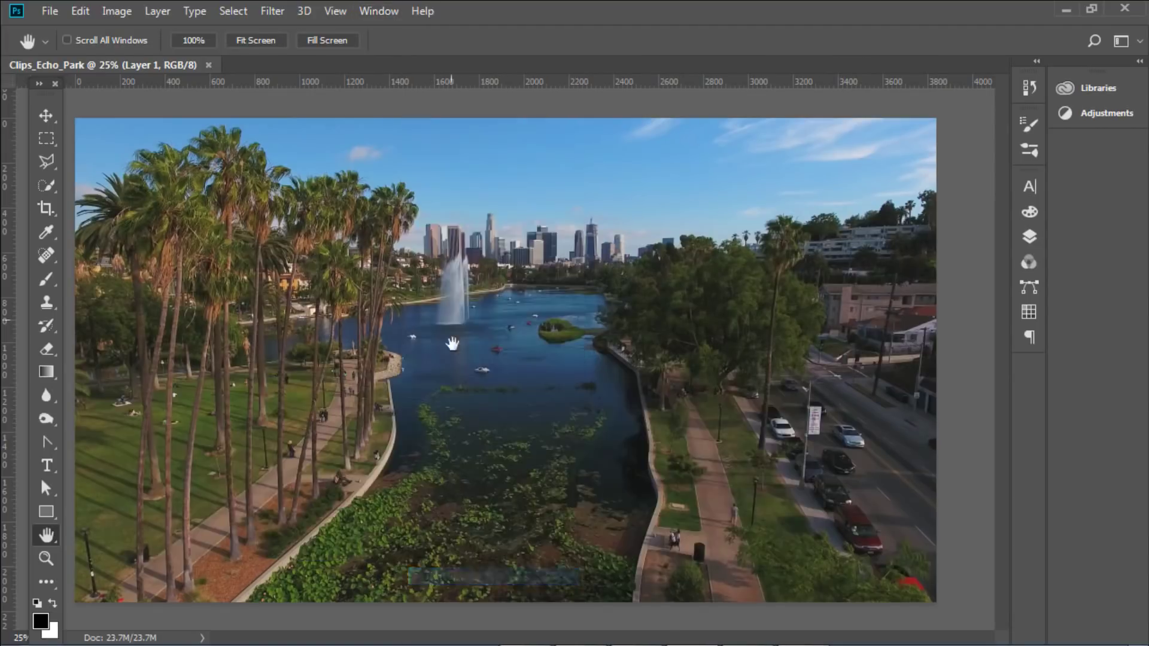
{"action": "left_click", "coordinate": [371, 13]}
{"action": "left_click", "coordinate": [440, 579]}
{"action": "left_click_drag", "start_coordinate": [483, 381], "coordinate": [494, 490]}
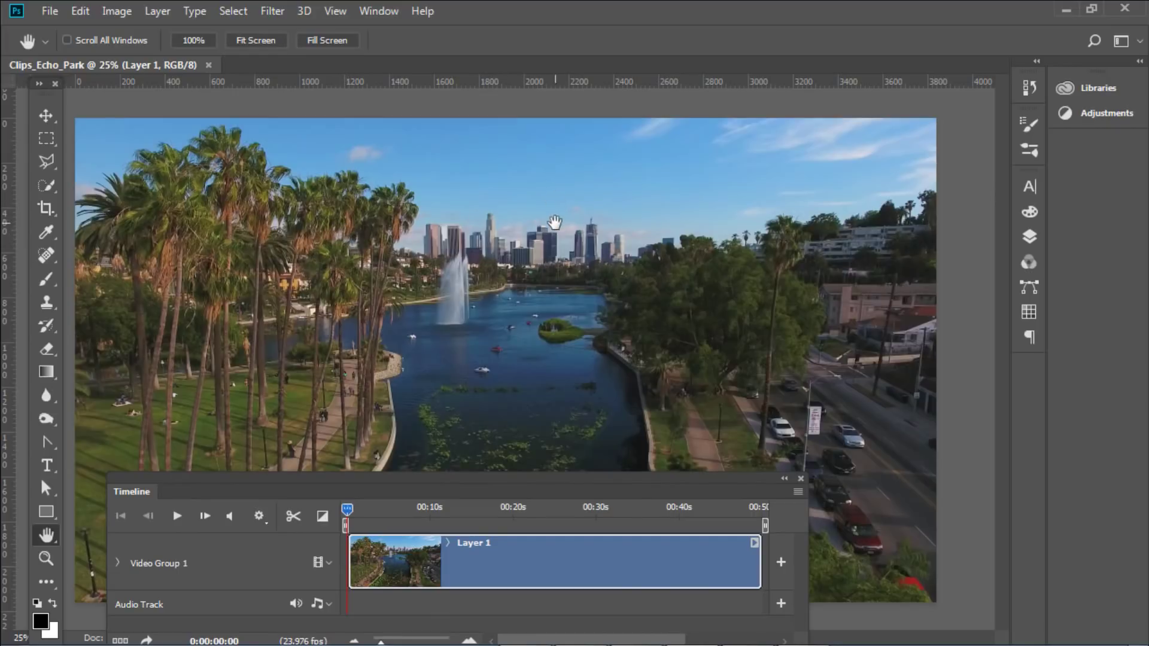
Step: Check the clip's pixel dimensions in Image Size without changing them
{"action": "left_click", "coordinate": [117, 11]}
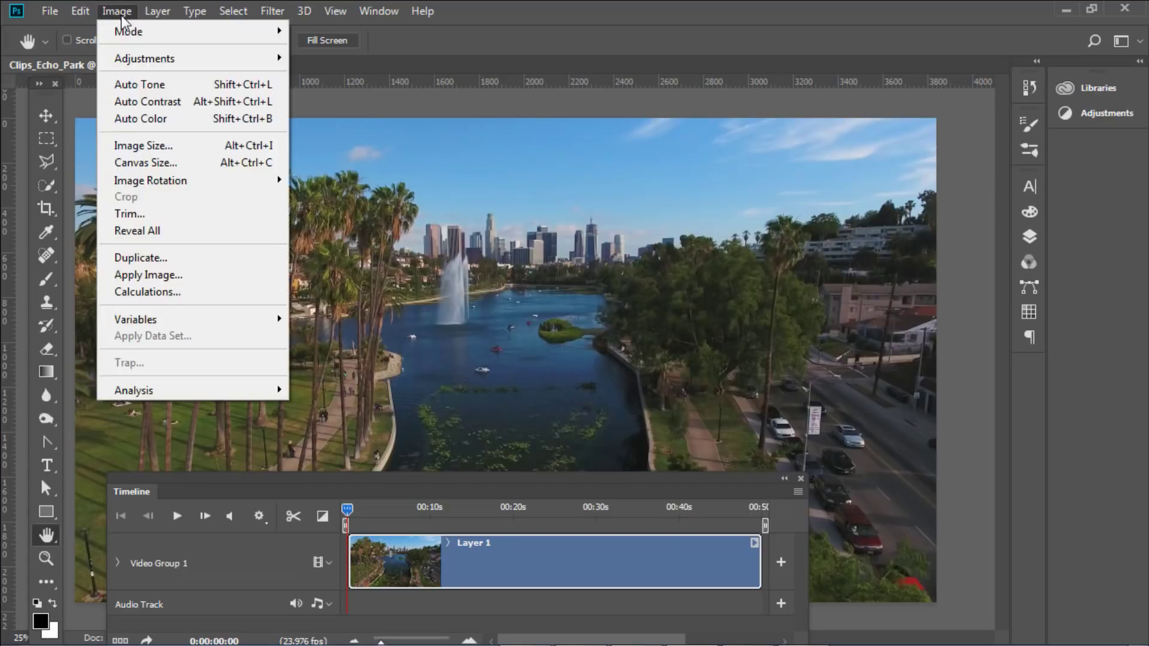
{"action": "left_click", "coordinate": [168, 147]}
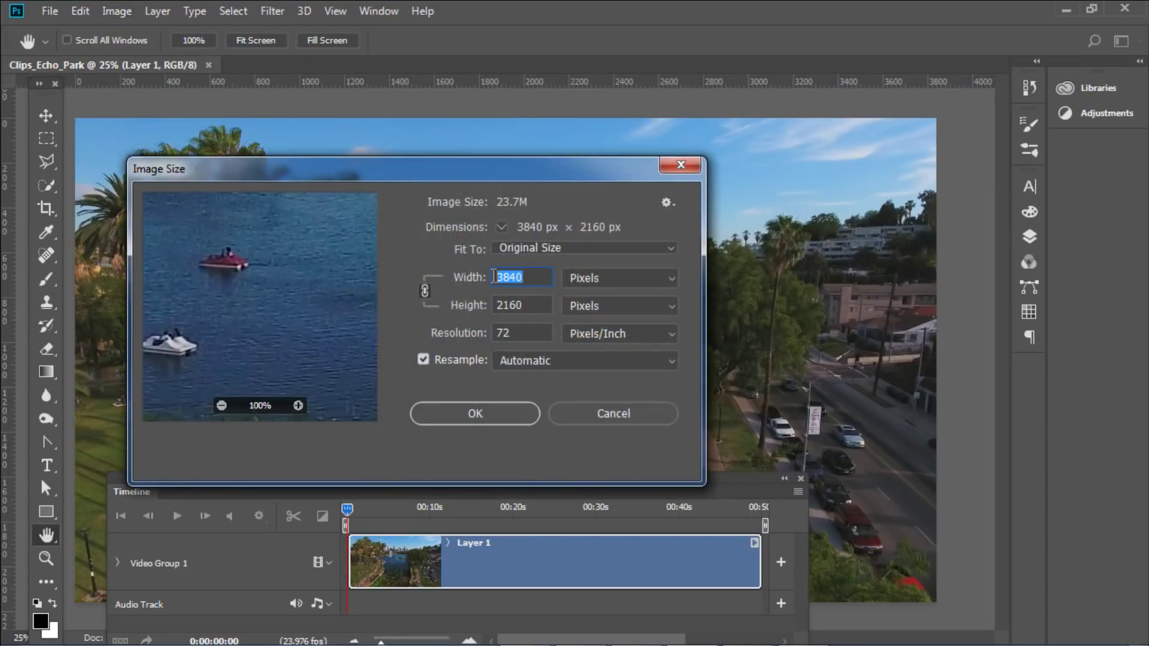
{"action": "left_click", "coordinate": [599, 413]}
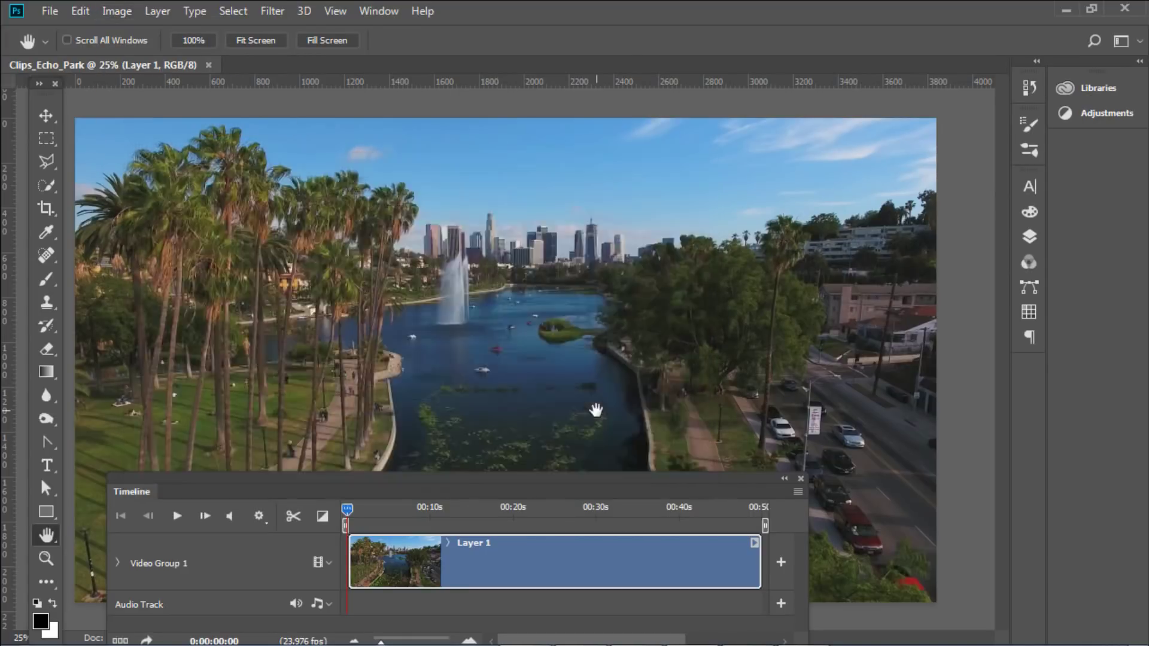
Step: Convert the video layer Layer 1 to a smart object
{"action": "left_click", "coordinate": [1029, 236]}
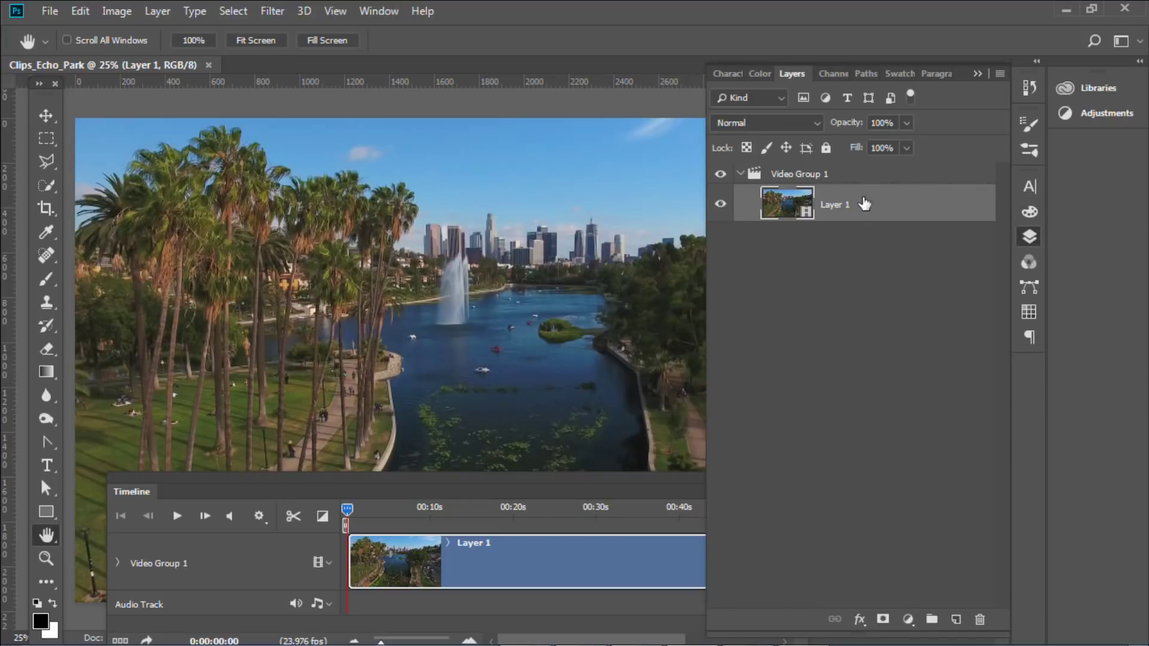
{"action": "right_click", "coordinate": [850, 207]}
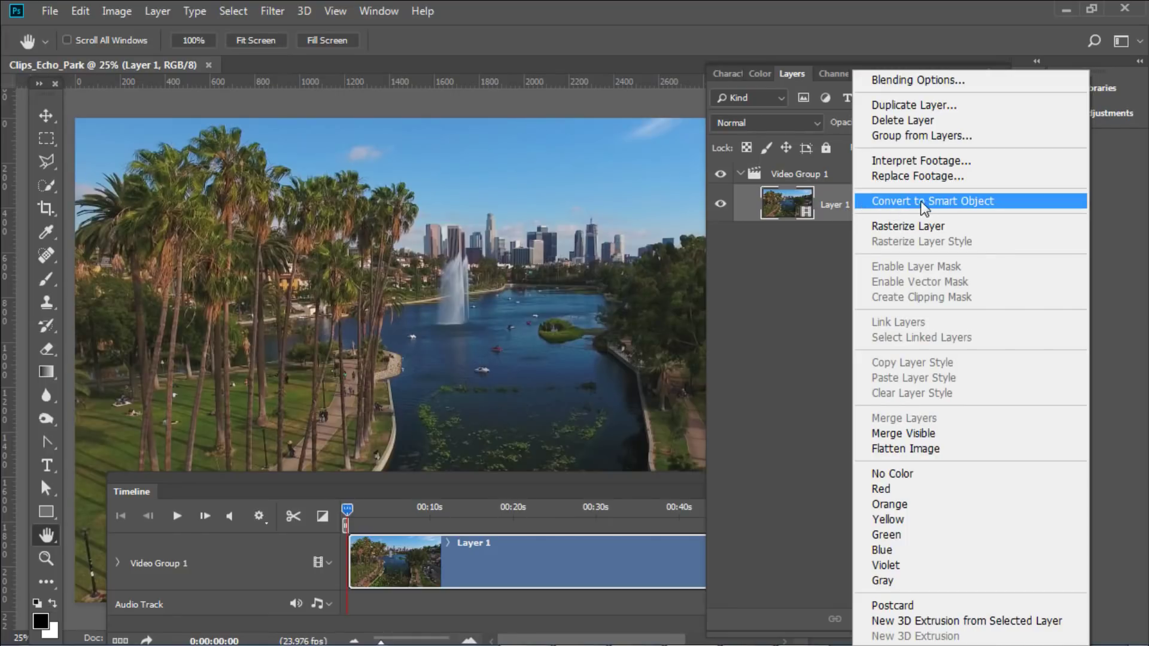
{"action": "left_click", "coordinate": [944, 201]}
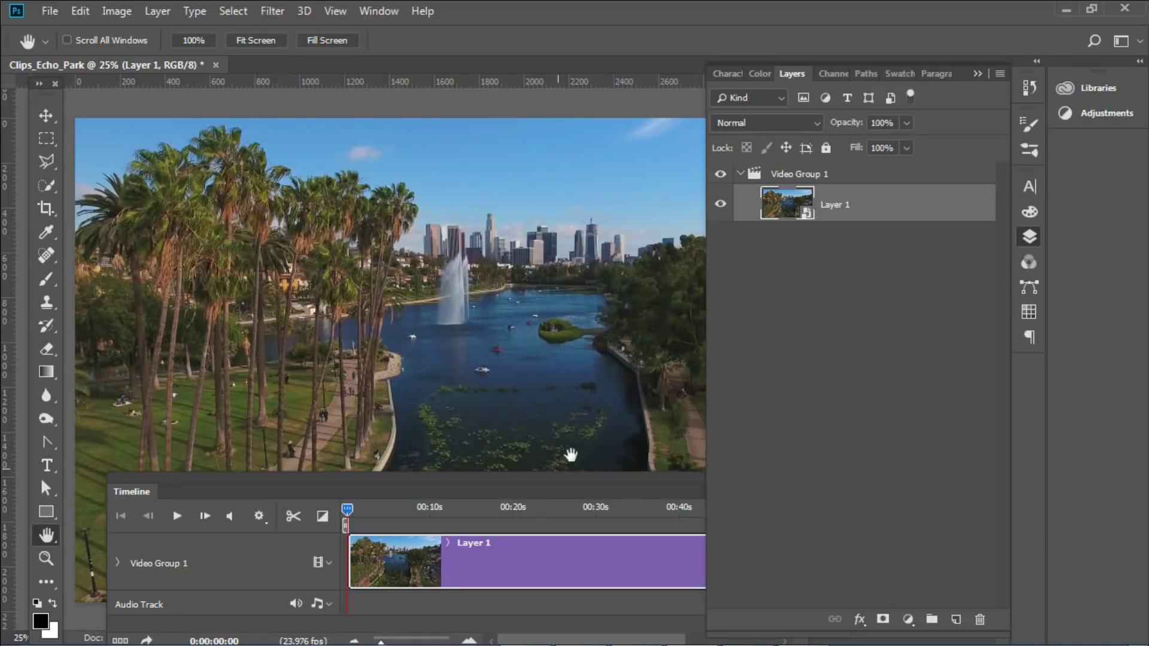
Step: Reposition the Timeline so it is fully in view and place the playhead at 0:00:05:23
{"action": "left_click_drag", "start_coordinate": [496, 476], "coordinate": [453, 464]}
{"action": "key", "text": "space"}
{"action": "left_click", "coordinate": [349, 501]}
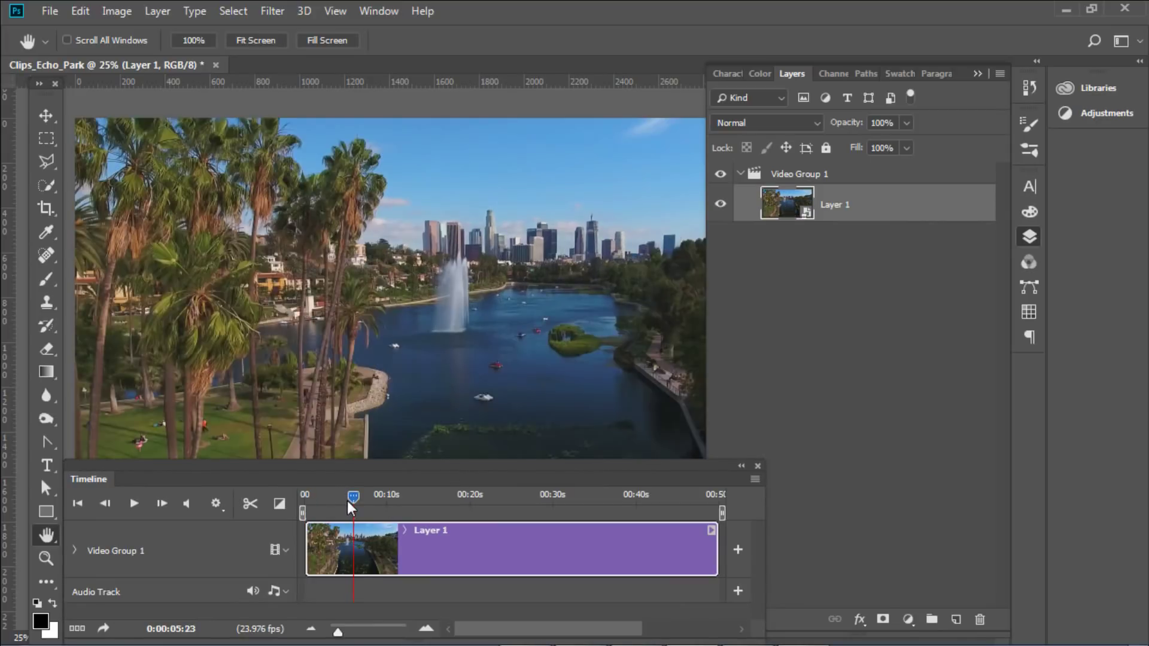
Step: Preview the Dry Brush and Watercolor effects on the current frame in the Filter Gallery without applying either
{"action": "left_click", "coordinate": [273, 12]}
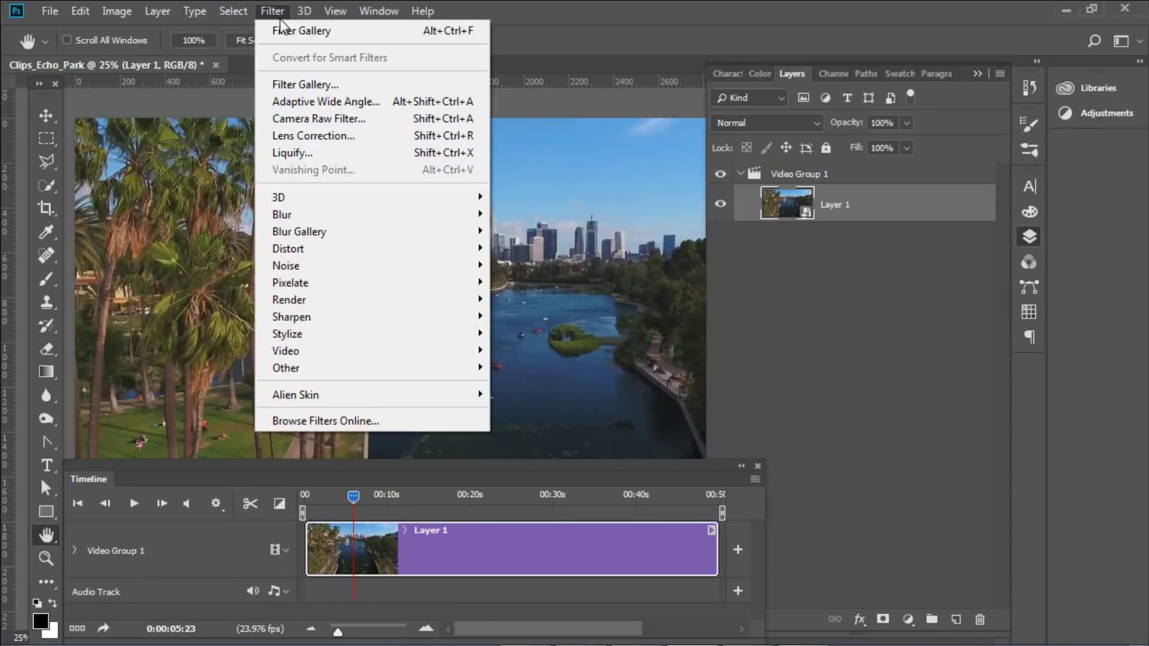
{"action": "left_click", "coordinate": [314, 32]}
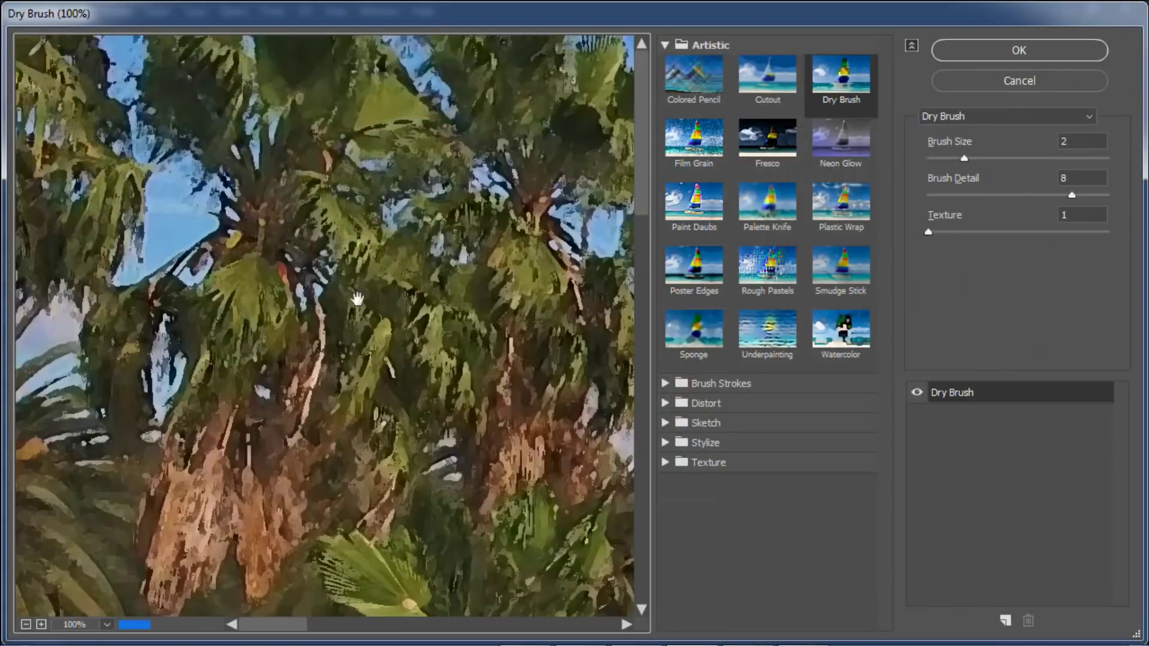
{"action": "left_click", "coordinate": [26, 624]}
{"action": "left_click", "coordinate": [26, 625]}
{"action": "left_click", "coordinate": [25, 624]}
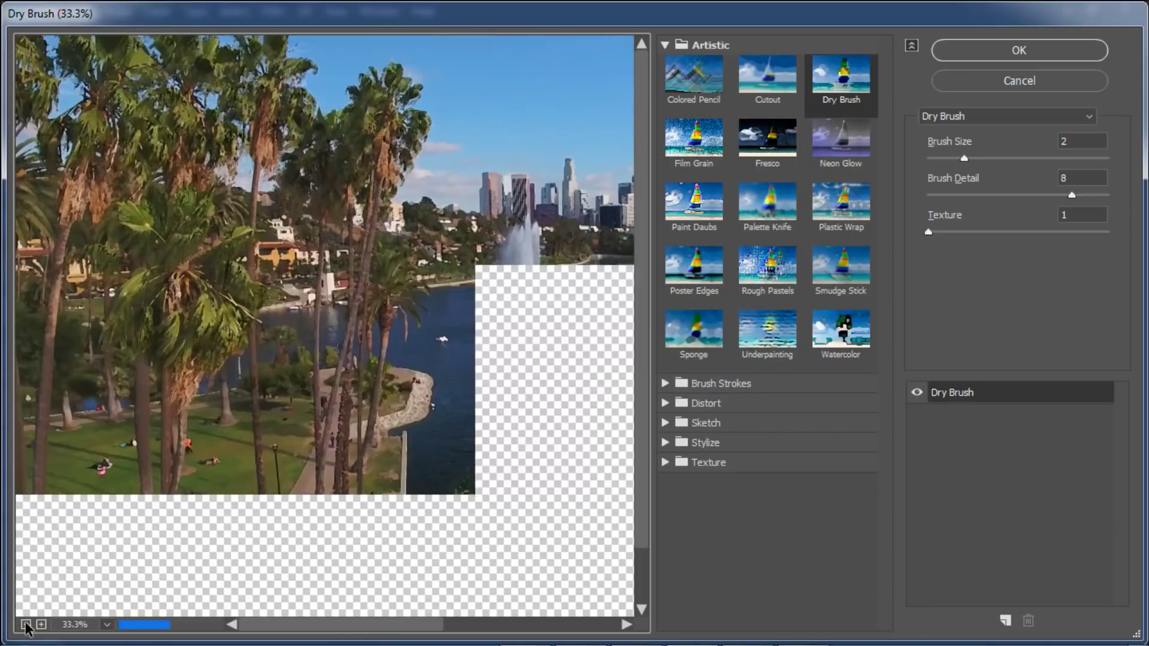
{"action": "left_click_drag", "start_coordinate": [516, 291], "coordinate": [332, 301]}
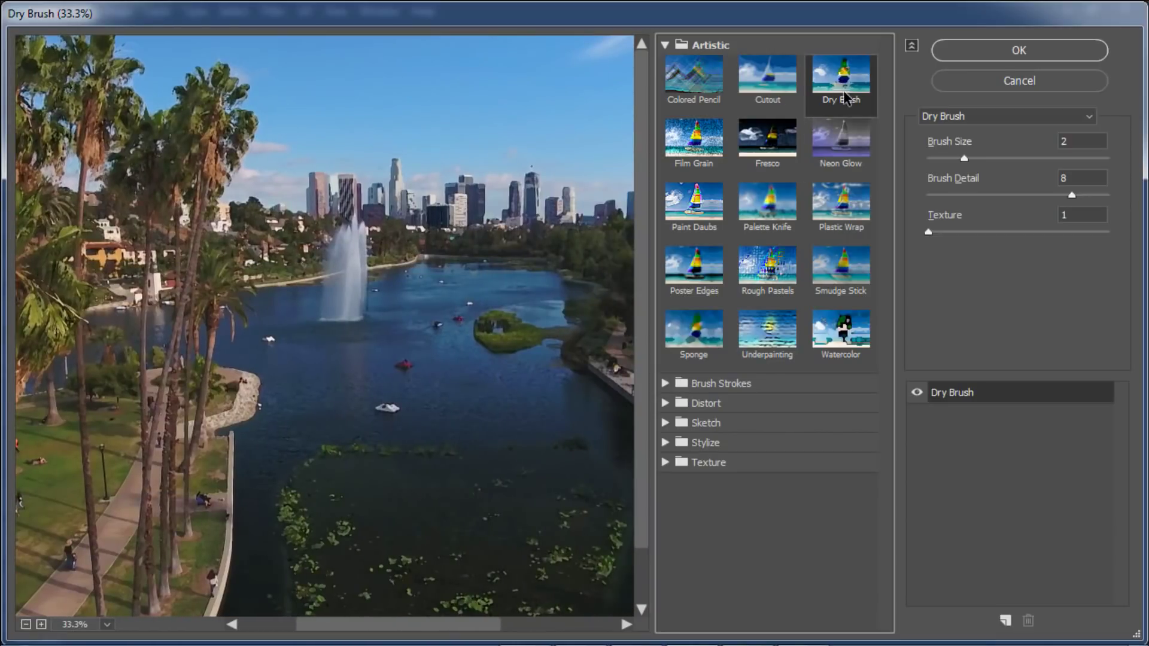
{"action": "left_click", "coordinate": [838, 340]}
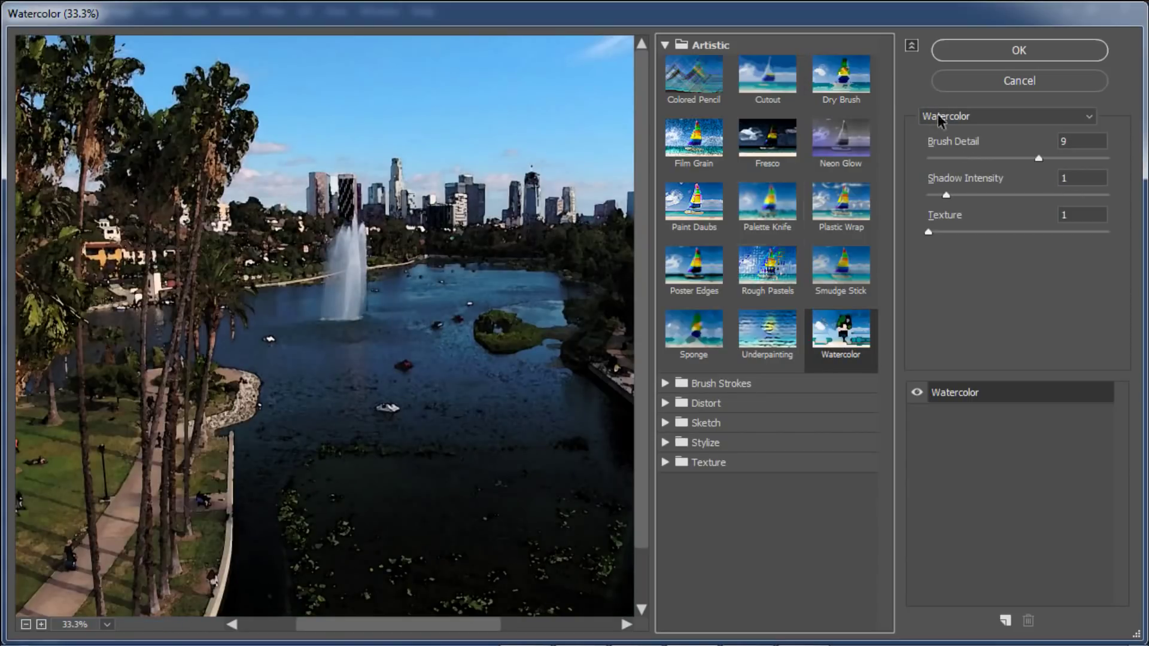
{"action": "left_click", "coordinate": [1019, 81]}
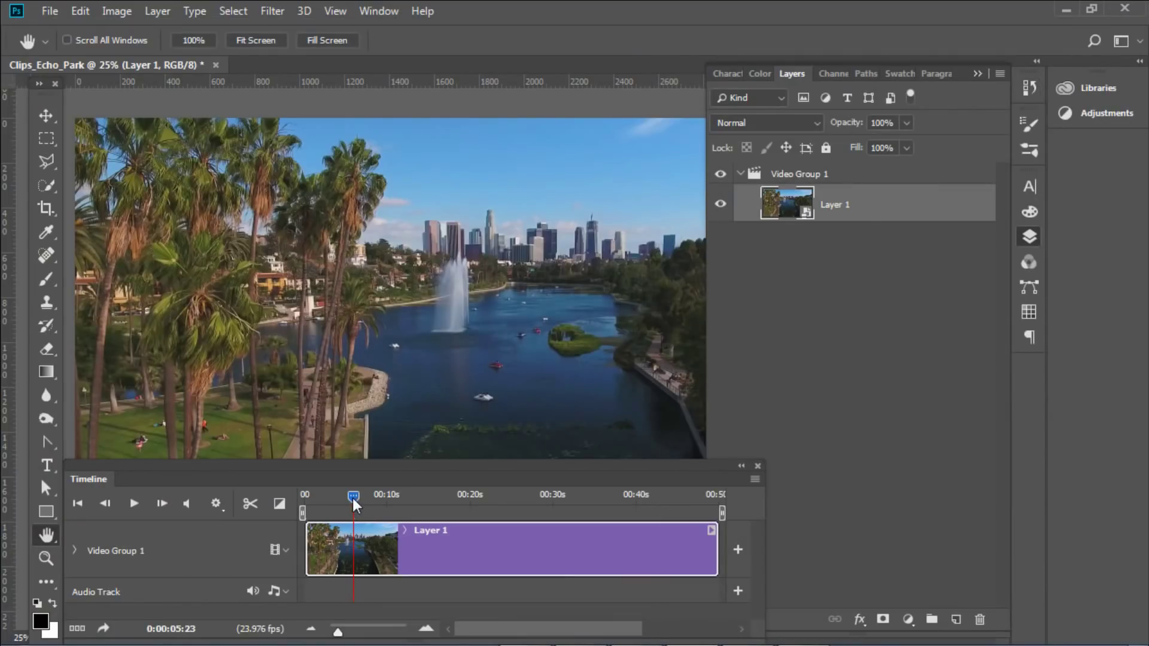
Step: Split the clip at the playhead and delete the portion before the cut
{"action": "left_click", "coordinate": [251, 505]}
{"action": "left_click", "coordinate": [332, 536]}
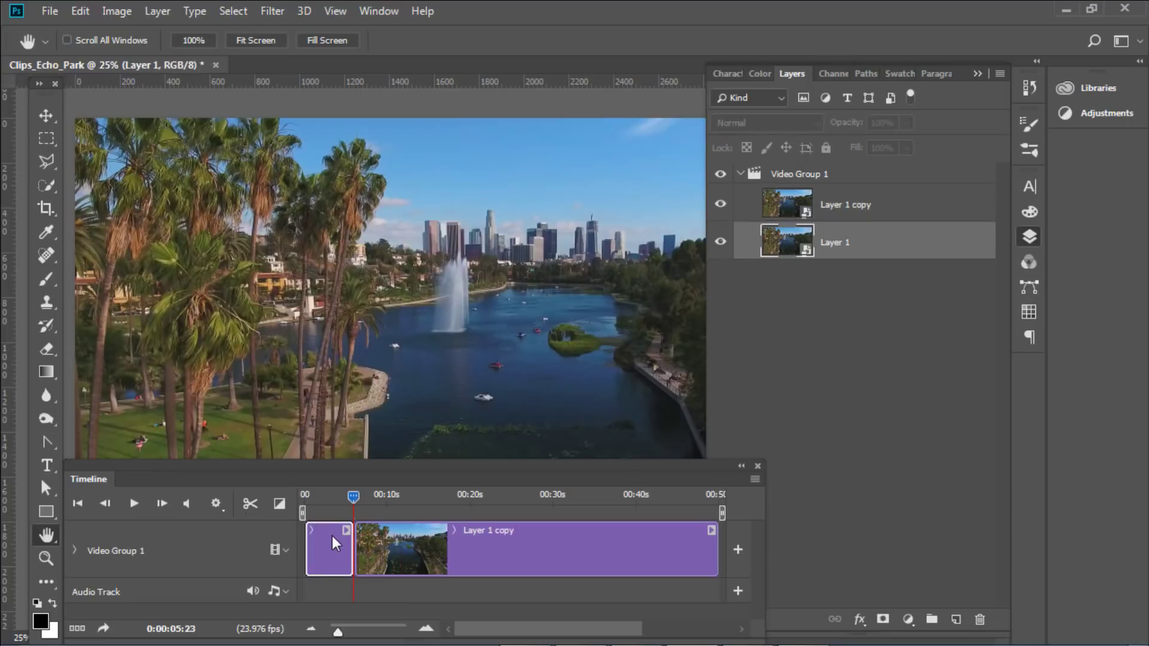
{"action": "key", "text": "Delete"}
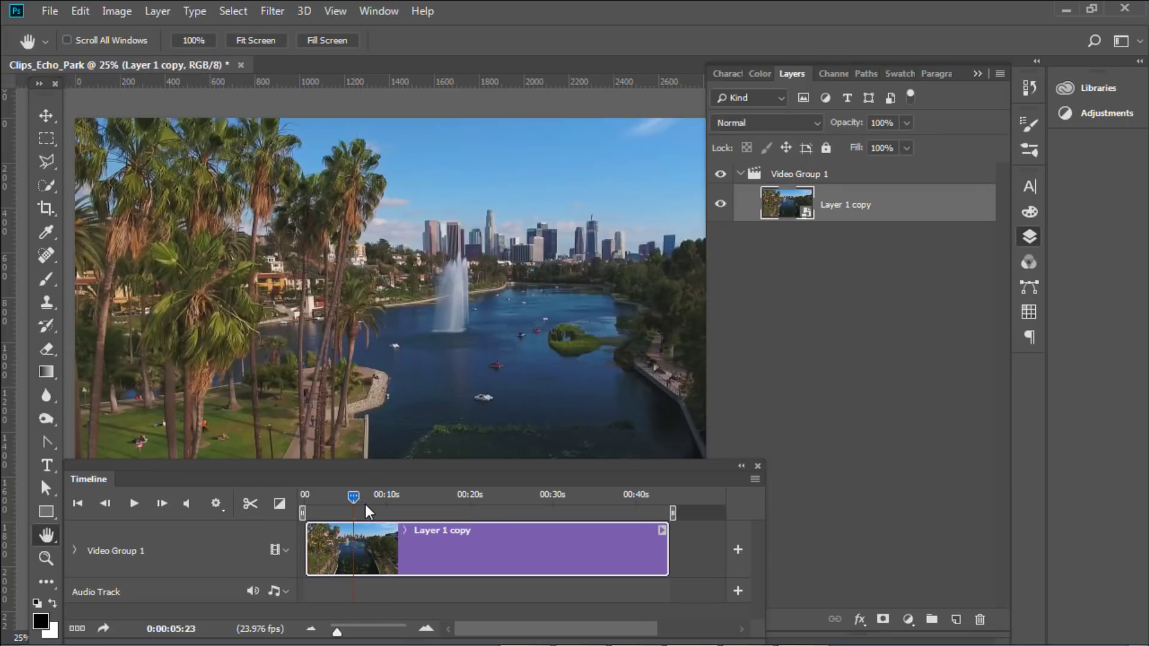
Step: Split the remaining clip at 0:00:07:11 and delete everything after the cut
{"action": "left_click", "coordinate": [368, 499]}
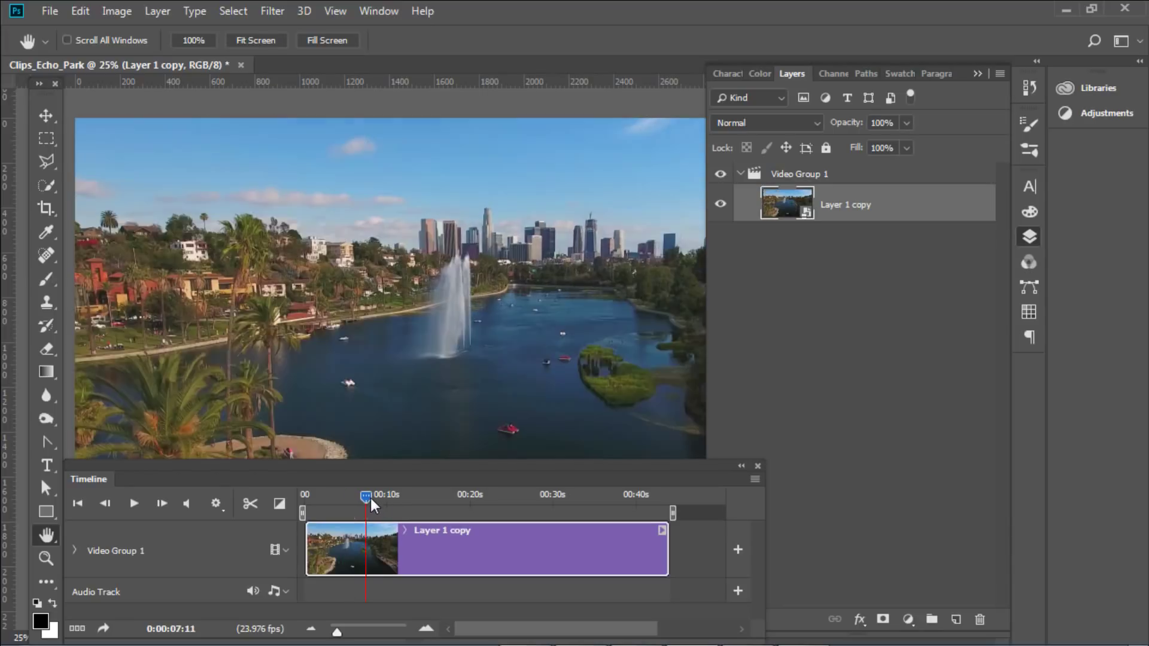
{"action": "left_click", "coordinate": [252, 505]}
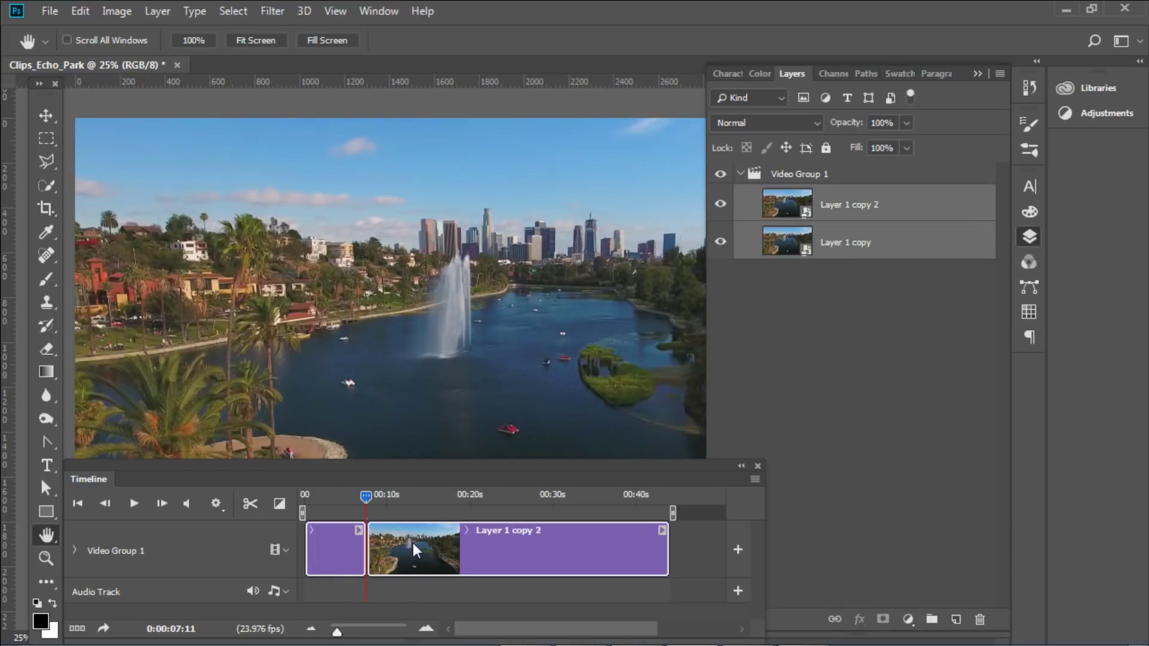
{"action": "key", "text": "Delete"}
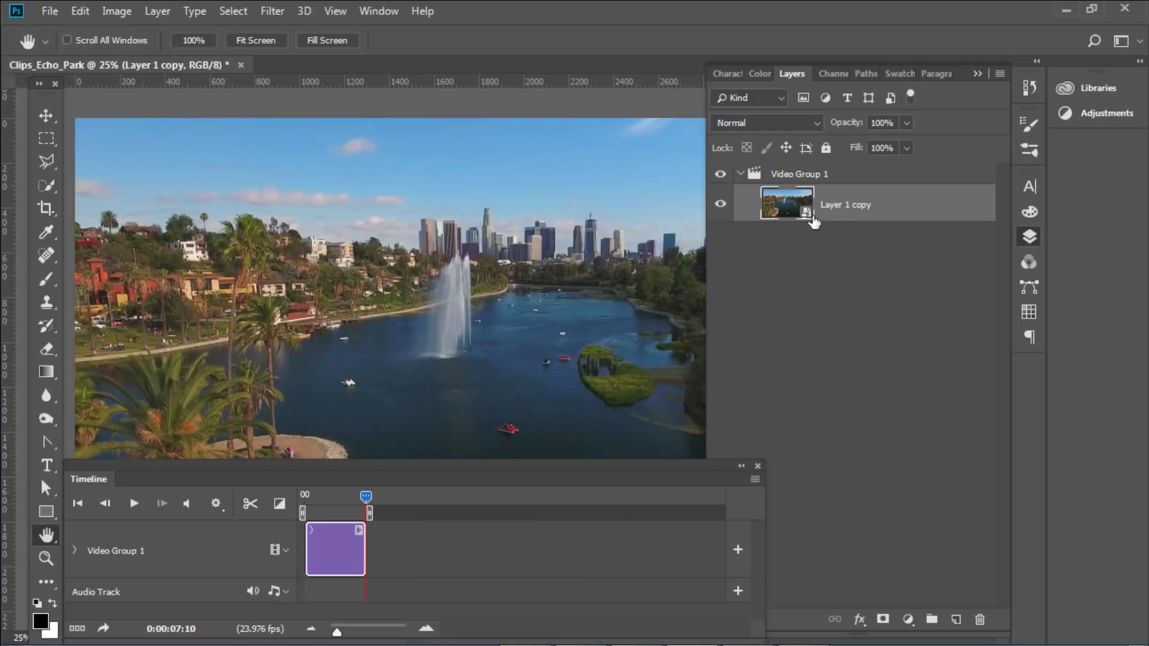
Step: Place the playhead at 0:00:03:19 and resize the image to 1920 × 1080 pixels
{"action": "left_click", "coordinate": [337, 497]}
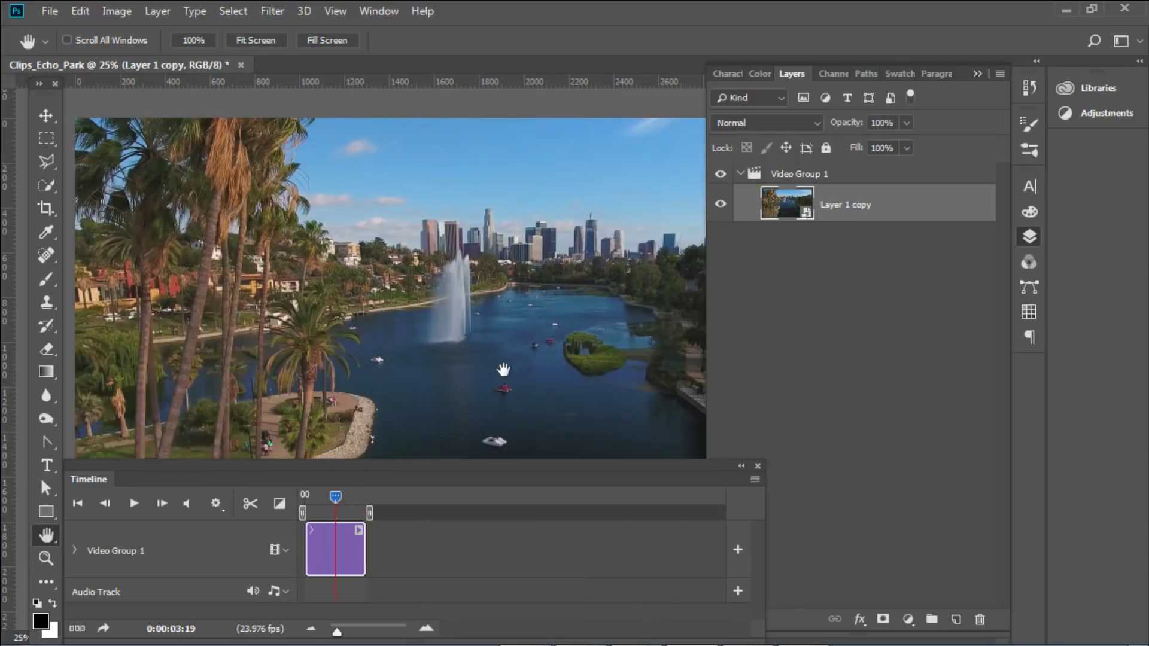
{"action": "left_click", "coordinate": [116, 12]}
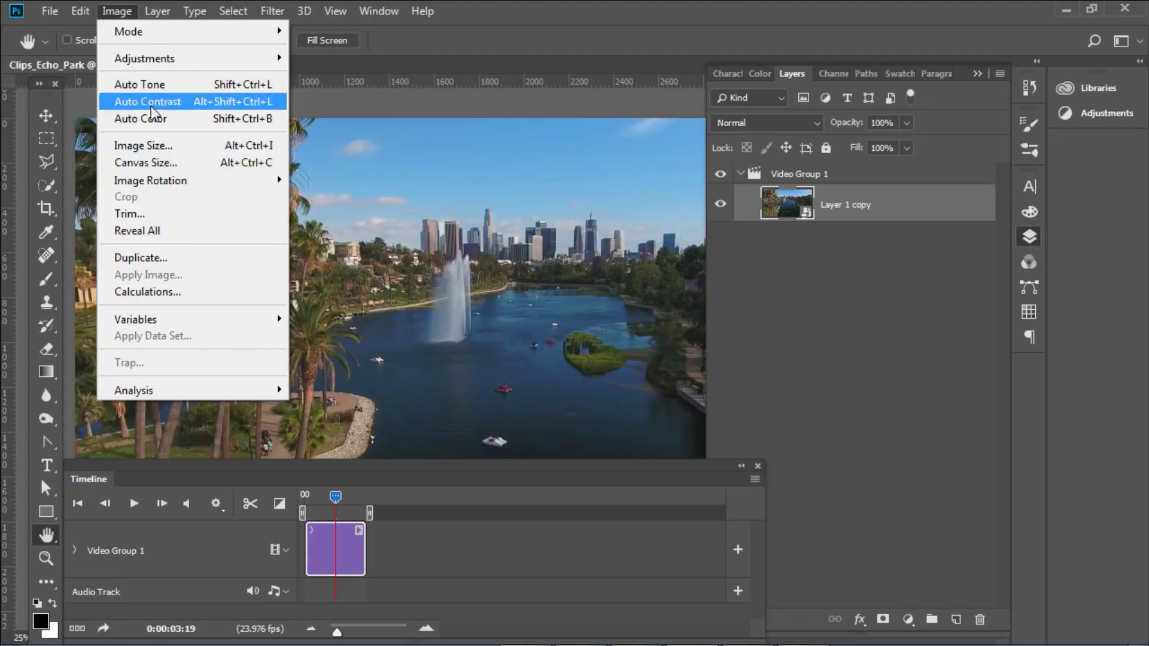
{"action": "left_click", "coordinate": [172, 147]}
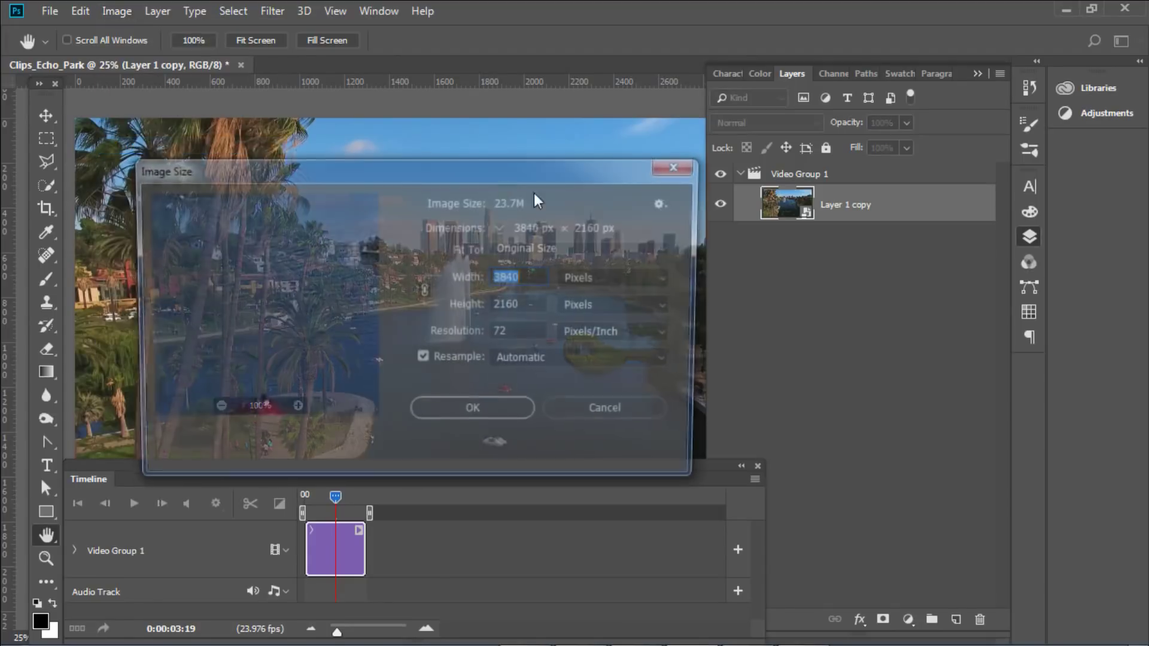
{"action": "type", "text": "1920"}
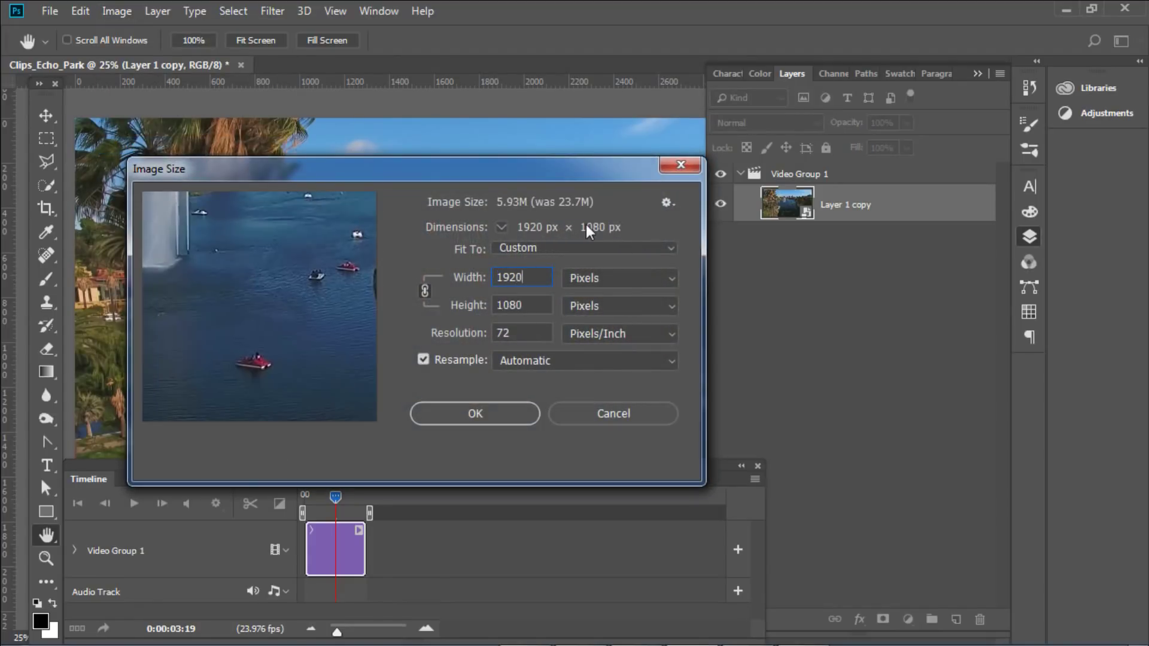
{"action": "left_click", "coordinate": [489, 413]}
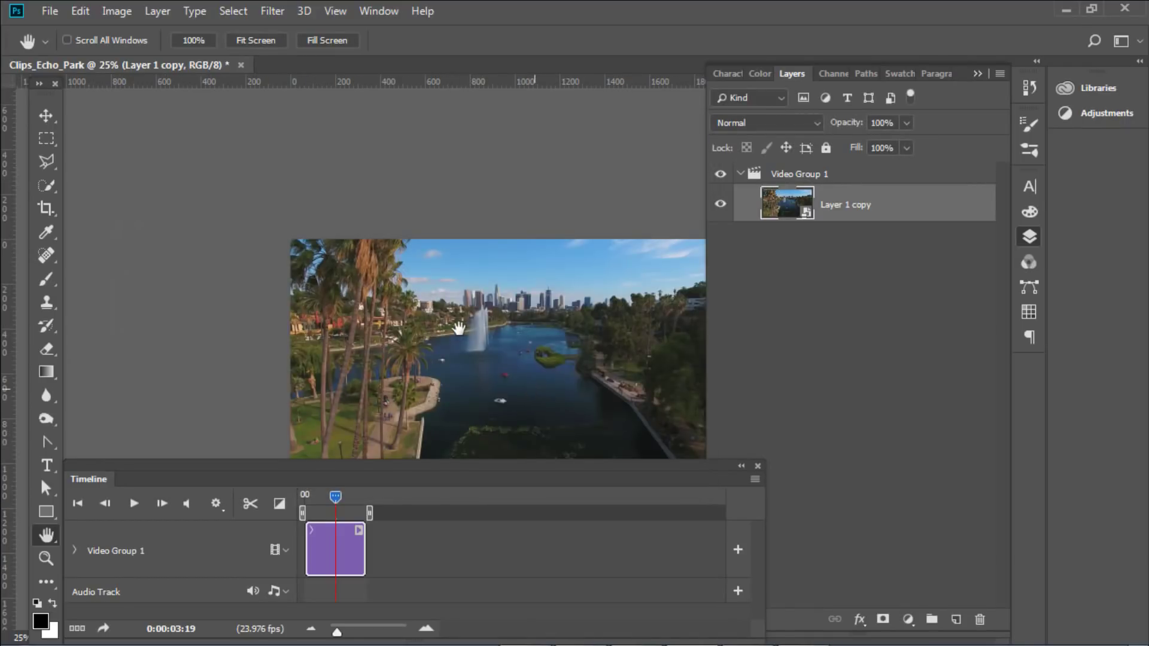
Step: Show the document in full-screen mode and open the Filter Gallery on Layer 1 copy with Dry Brush previewed at 50%
{"action": "key", "text": "f"}
{"action": "left_click_drag", "start_coordinate": [501, 333], "coordinate": [375, 235]}
{"action": "key", "text": "ctrl+plus"}
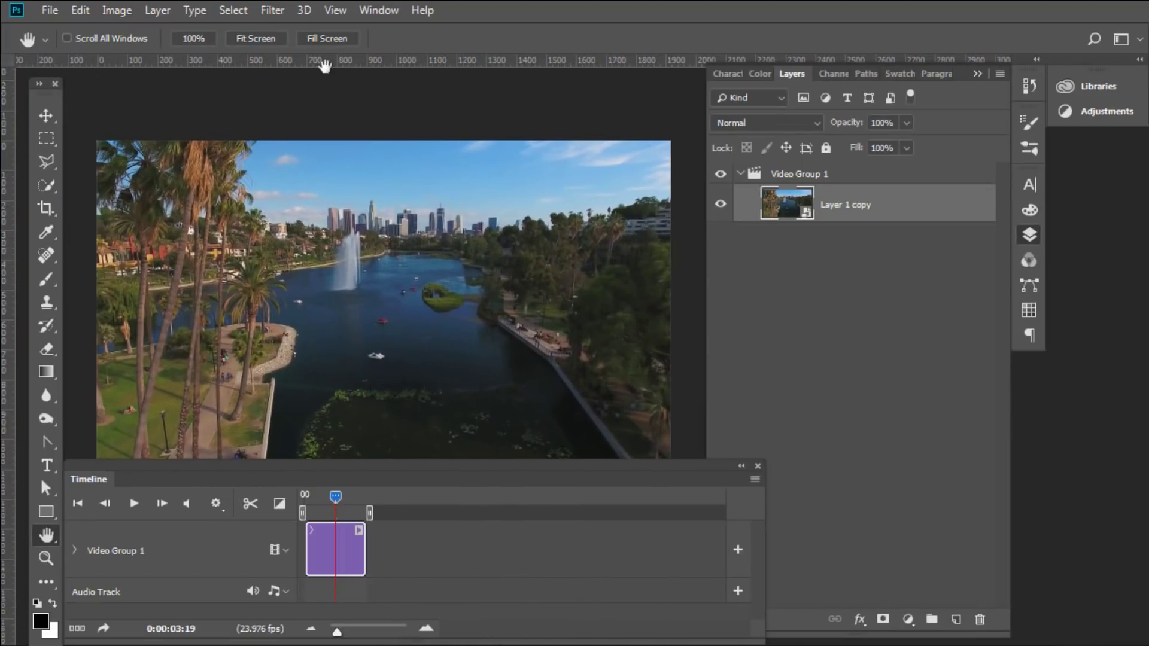
{"action": "left_click", "coordinate": [265, 10]}
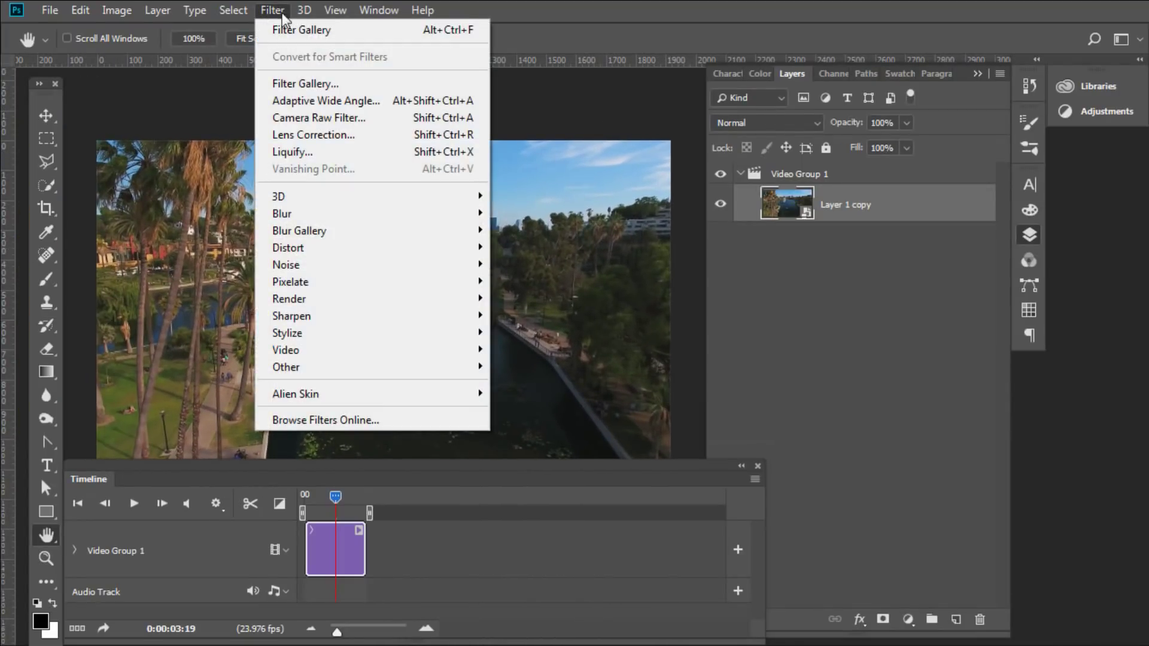
{"action": "left_click", "coordinate": [290, 30]}
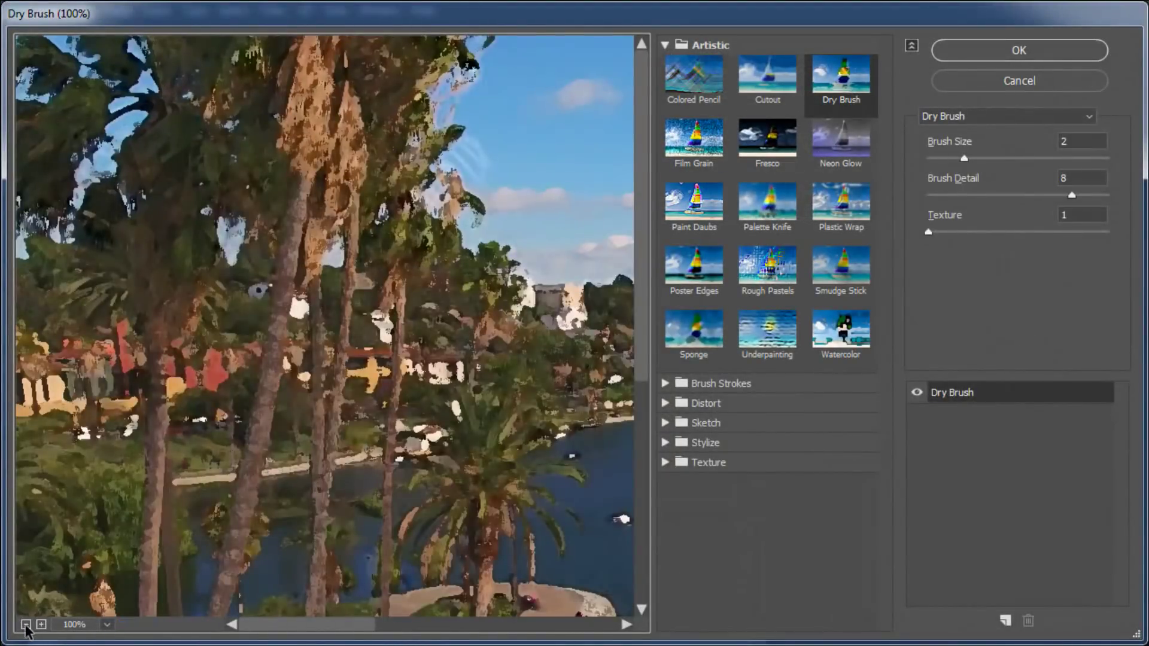
{"action": "left_click", "coordinate": [25, 624]}
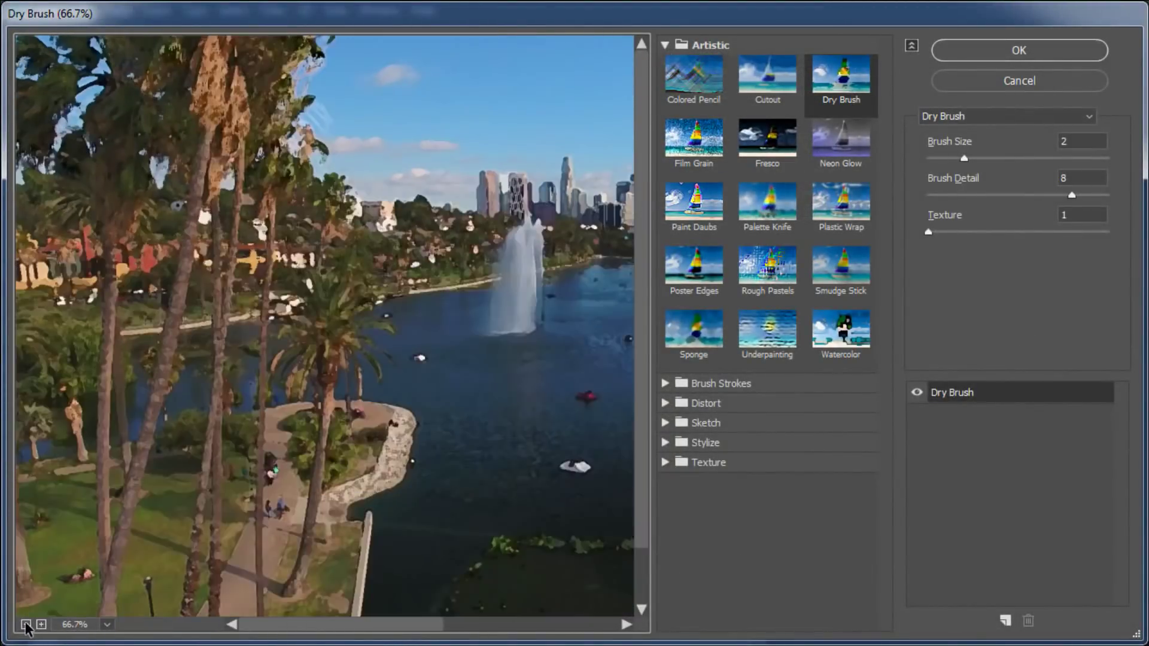
{"action": "left_click", "coordinate": [26, 624]}
{"action": "left_click_drag", "start_coordinate": [565, 223], "coordinate": [521, 221]}
{"action": "left_click", "coordinate": [845, 92]}
Step: Preview Sketch effects such as Graphic Pen and Conté Crayon on the current frame in the Filter Gallery
{"action": "left_click", "coordinate": [664, 423]}
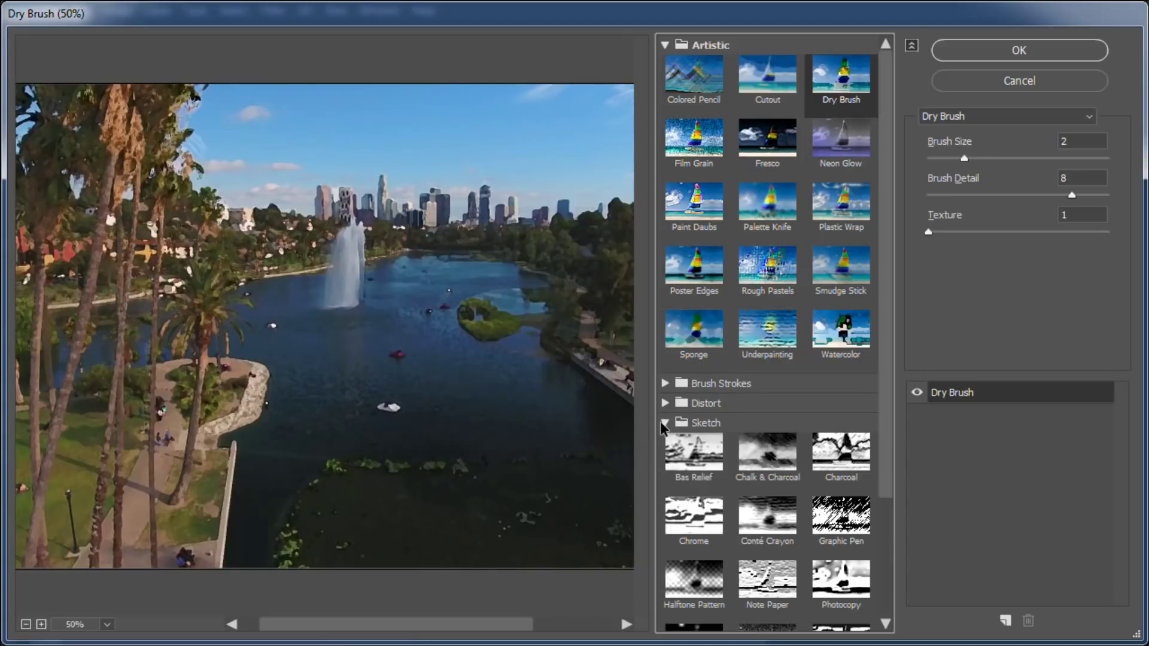
{"action": "left_click_drag", "start_coordinate": [888, 380], "coordinate": [888, 441]}
{"action": "left_click", "coordinate": [815, 416]}
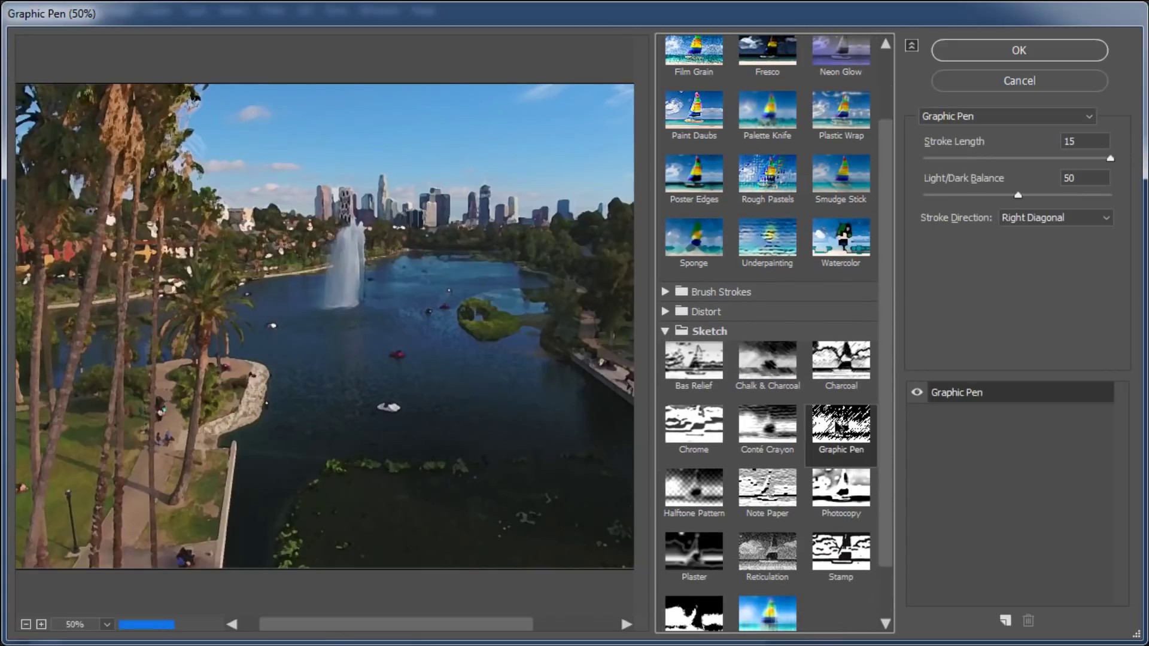
{"action": "left_click", "coordinate": [833, 374]}
{"action": "left_click", "coordinate": [766, 437]}
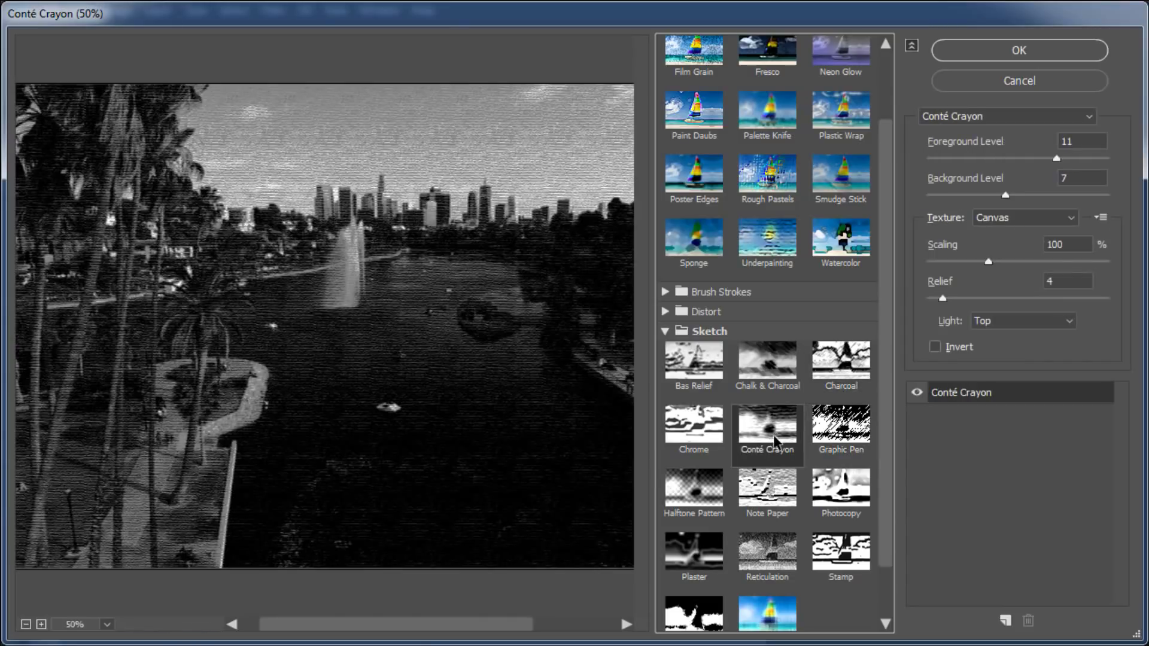
Step: Apply the Artistic Dry Brush effect to the clip with Brush Size 2, Brush Detail 8 and Texture 1
{"action": "left_click_drag", "start_coordinate": [886, 332], "coordinate": [885, 268]}
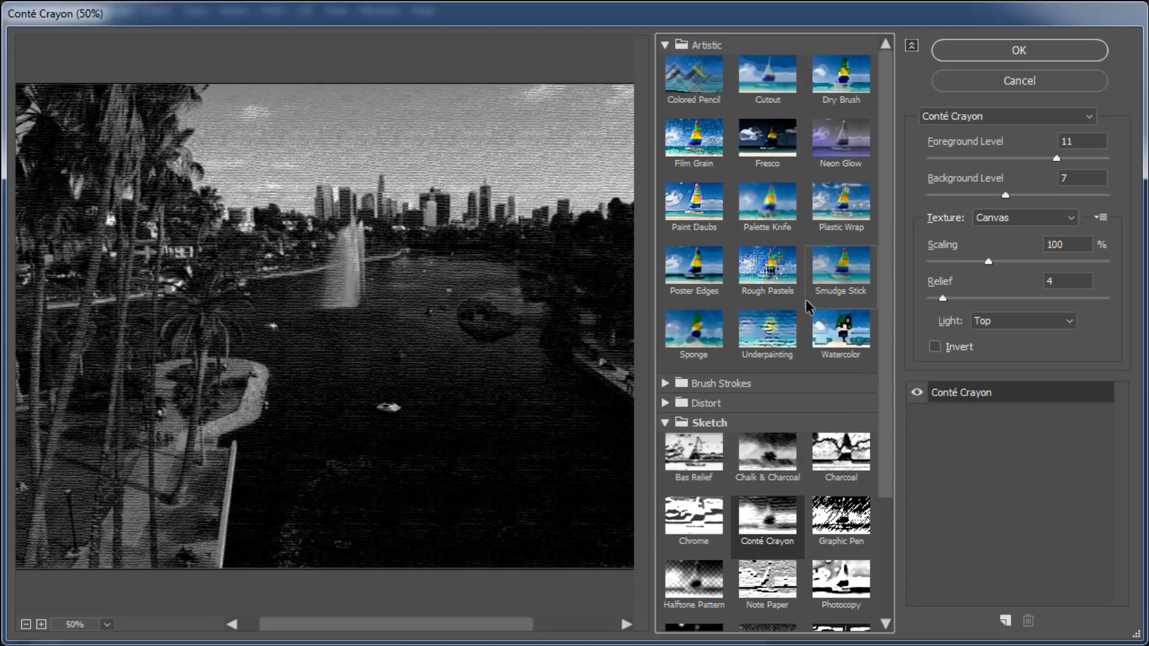
{"action": "left_click", "coordinate": [665, 422]}
{"action": "left_click", "coordinate": [845, 87]}
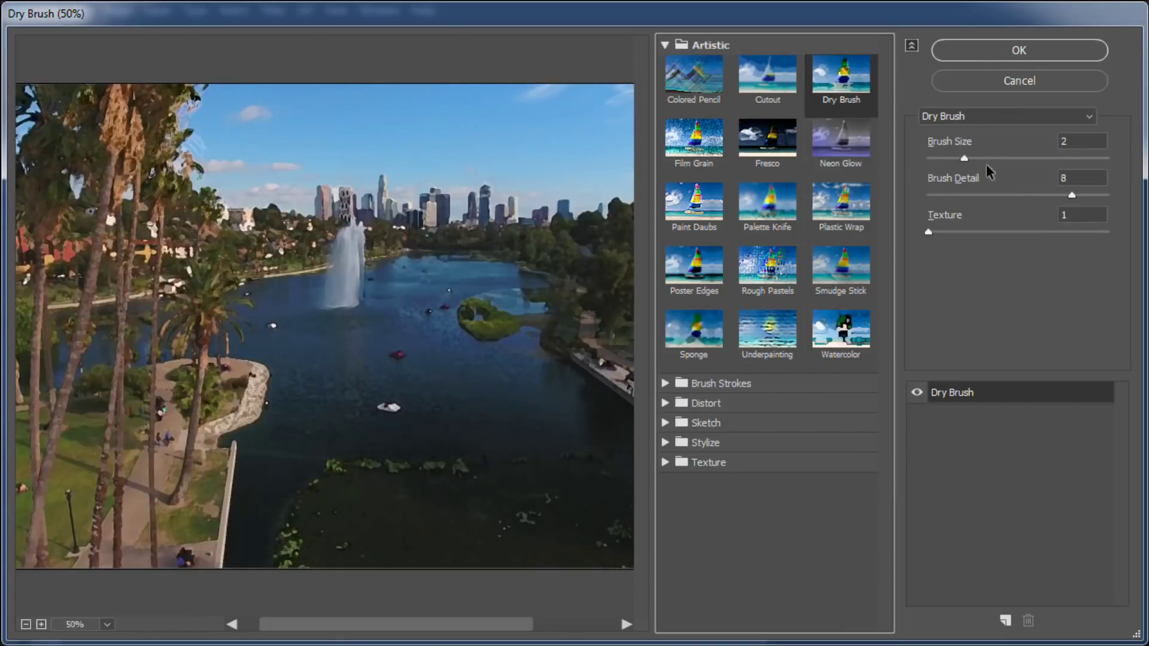
{"action": "left_click", "coordinate": [1074, 142]}
{"action": "left_click", "coordinate": [1078, 177]}
{"action": "left_click", "coordinate": [1013, 54]}
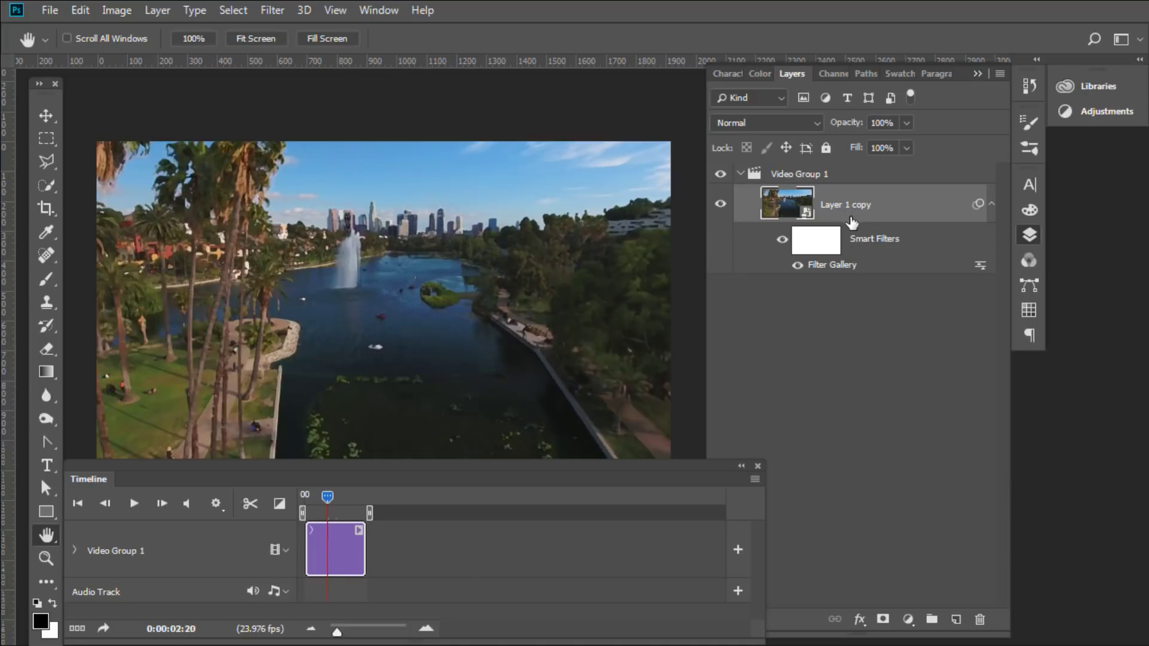
Step: Examine the filtered image on several frames by moving the playhead to 0:00:04:05, 0:00:02:09 and 0:00:05:15
{"action": "left_click", "coordinate": [339, 497]}
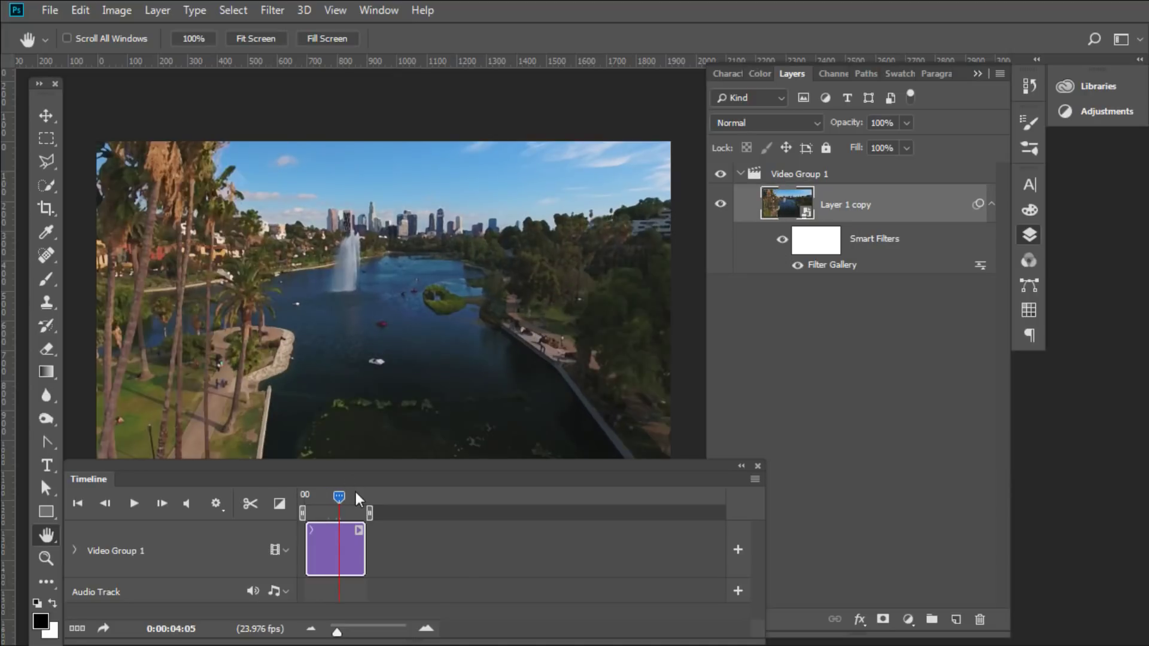
{"action": "key", "text": "ctrl+plus"}
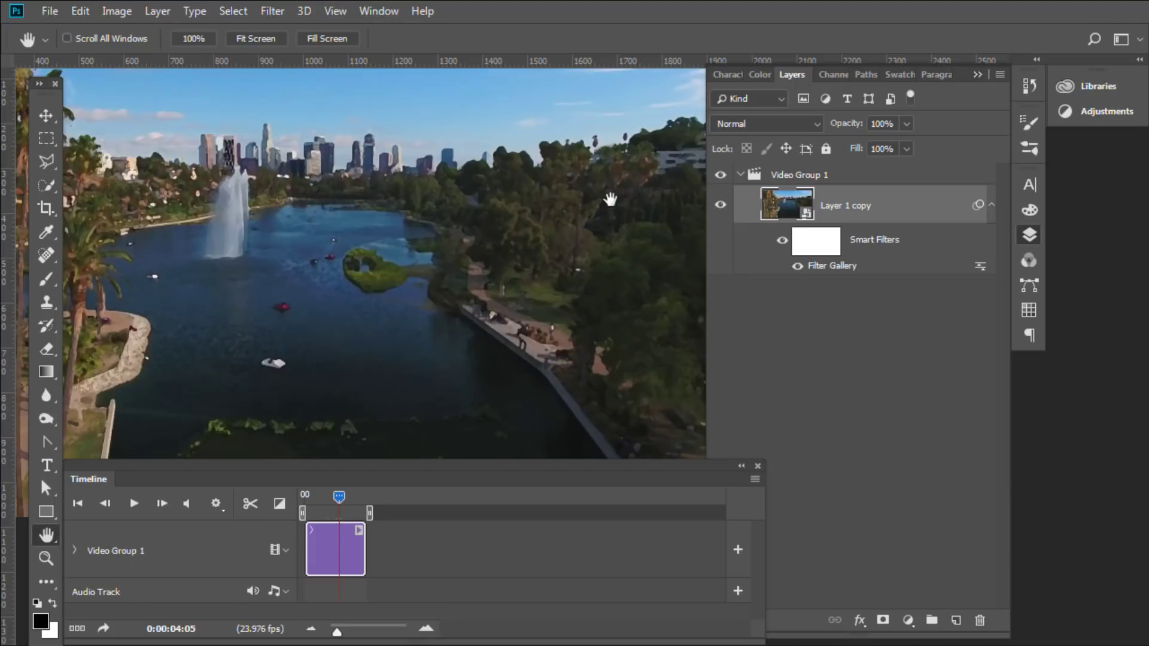
{"action": "left_click_drag", "start_coordinate": [437, 279], "coordinate": [516, 315]}
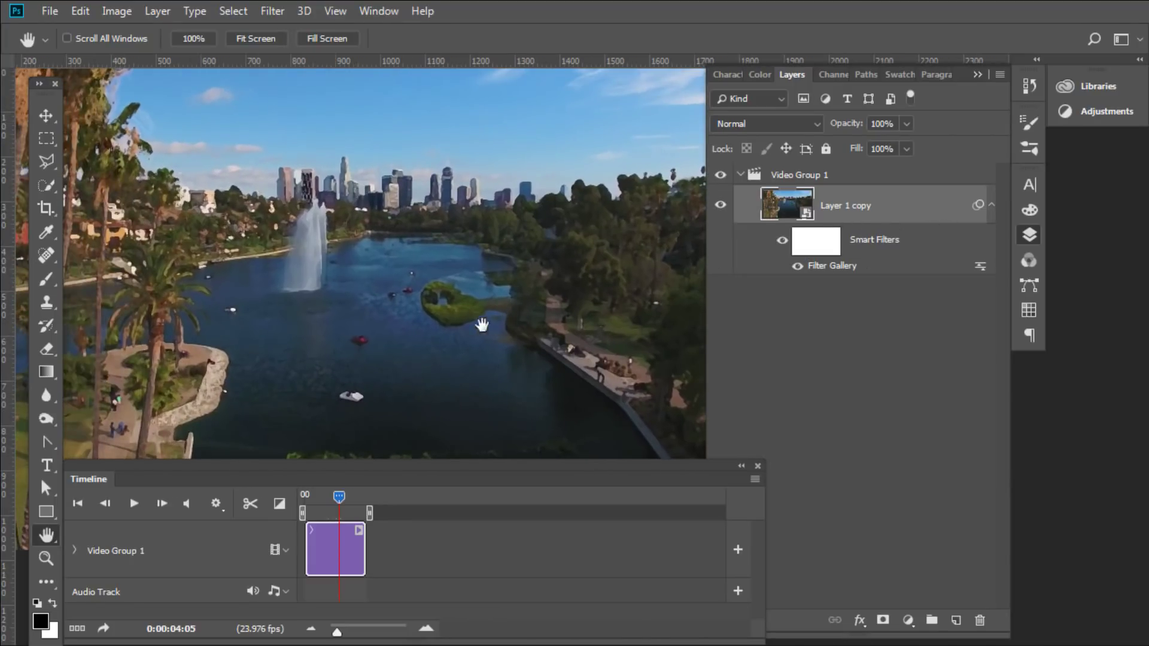
{"action": "left_click_drag", "start_coordinate": [485, 291], "coordinate": [509, 305]}
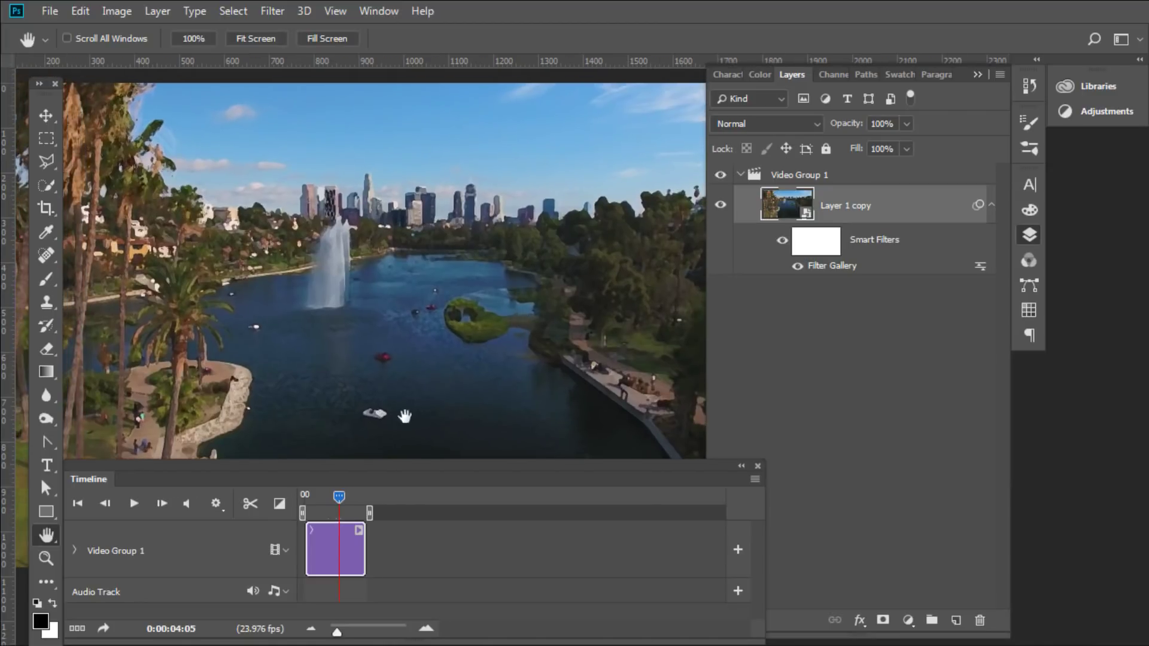
{"action": "left_click_drag", "start_coordinate": [339, 503], "coordinate": [325, 501]}
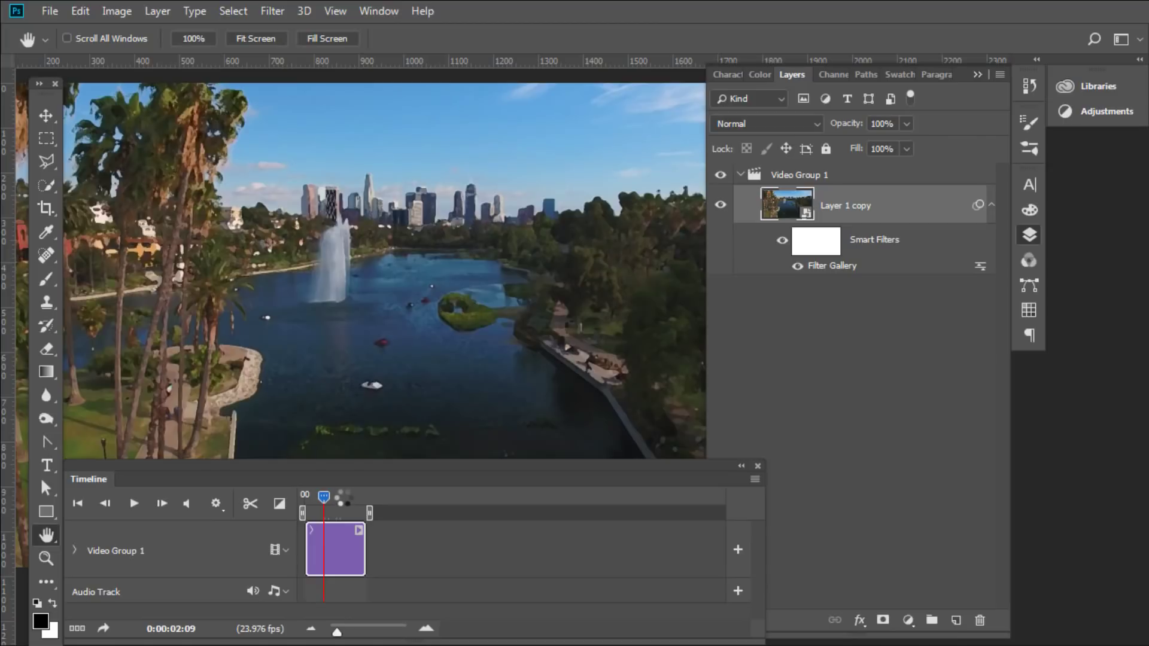
{"action": "left_click", "coordinate": [338, 498]}
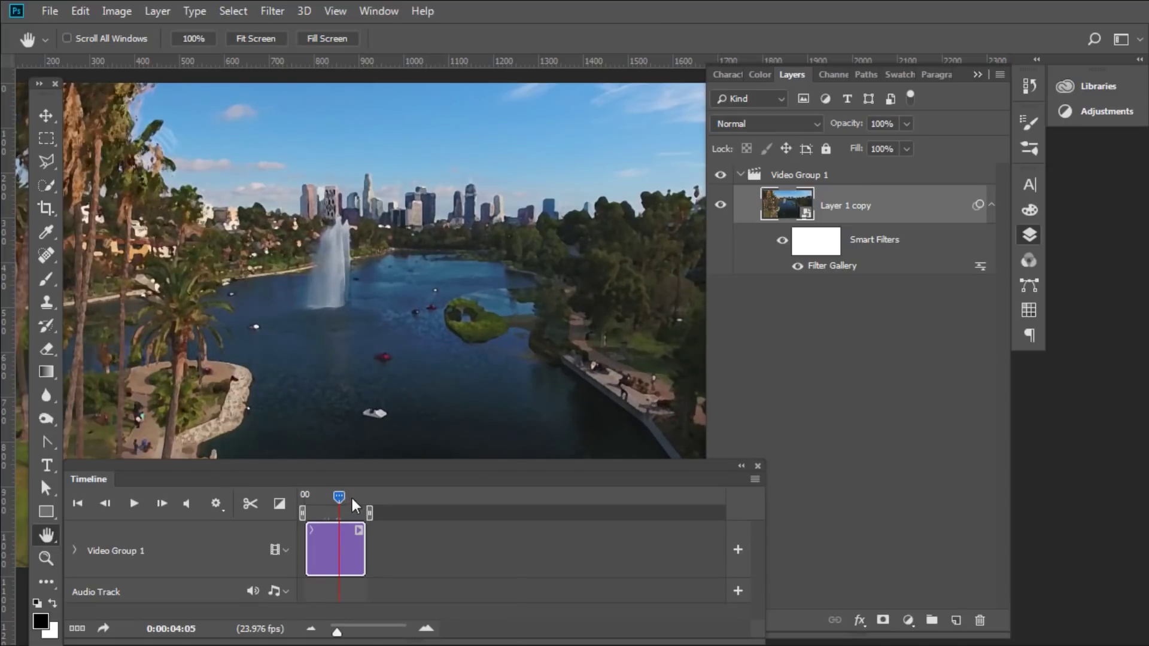
{"action": "left_click_drag", "start_coordinate": [339, 498], "coordinate": [350, 498]}
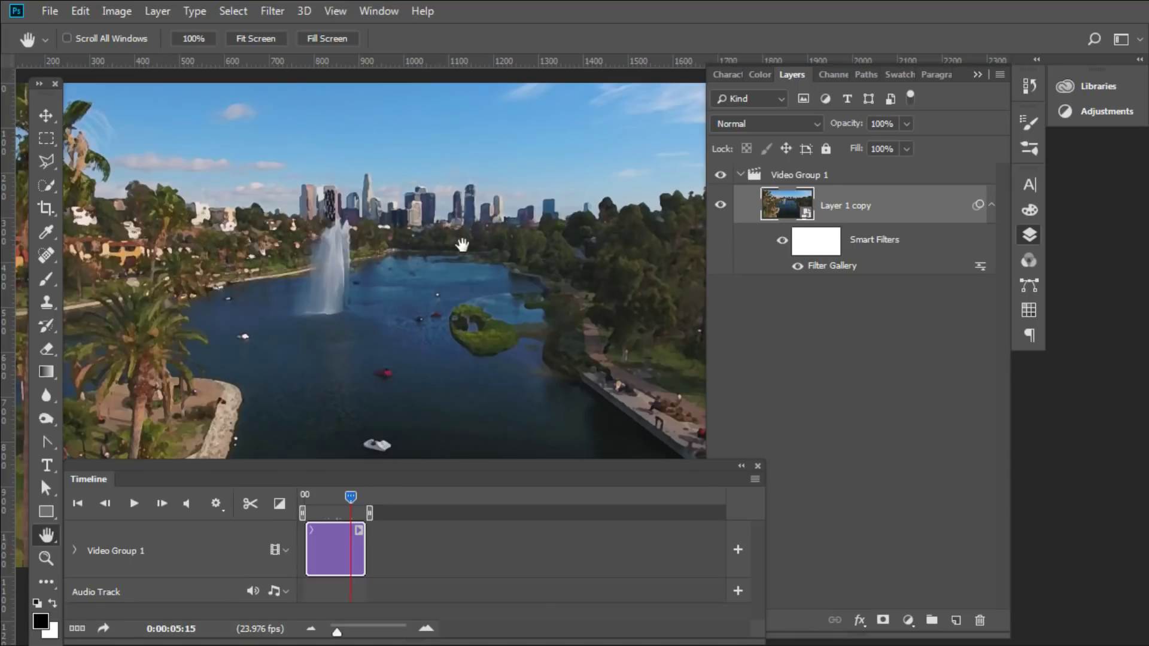
Step: Open the Render Video settings from the timeline and name the output file Clips_Echo_Park Dry Brush.mp4
{"action": "left_click_drag", "start_coordinate": [477, 470], "coordinate": [519, 451]}
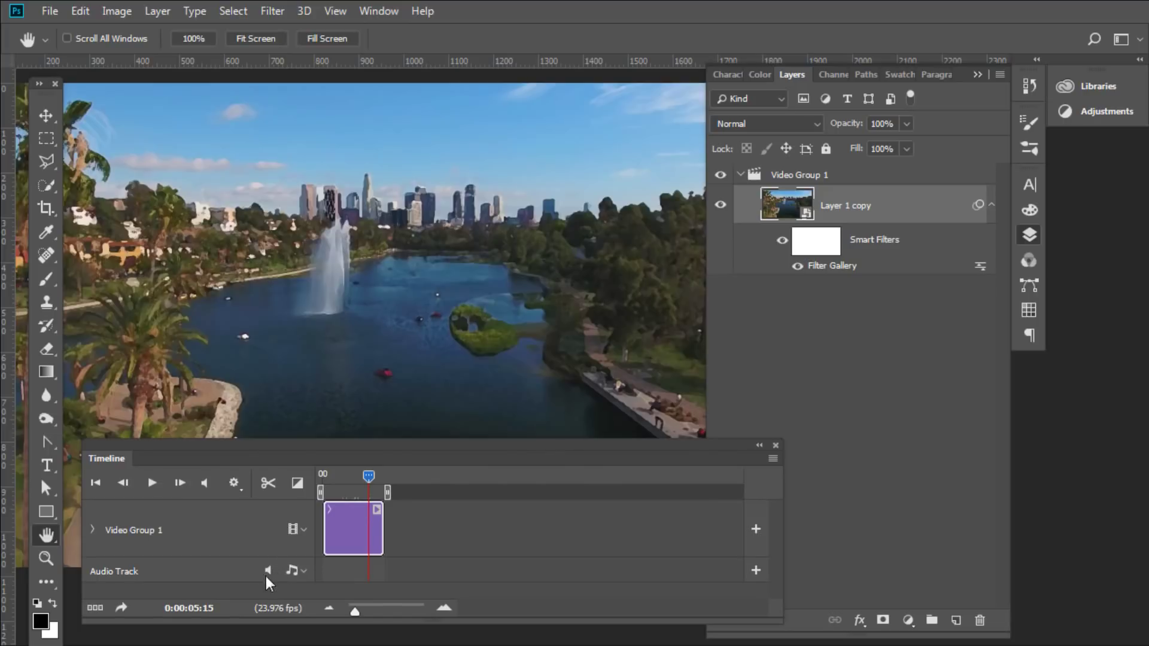
{"action": "left_click", "coordinate": [773, 458]}
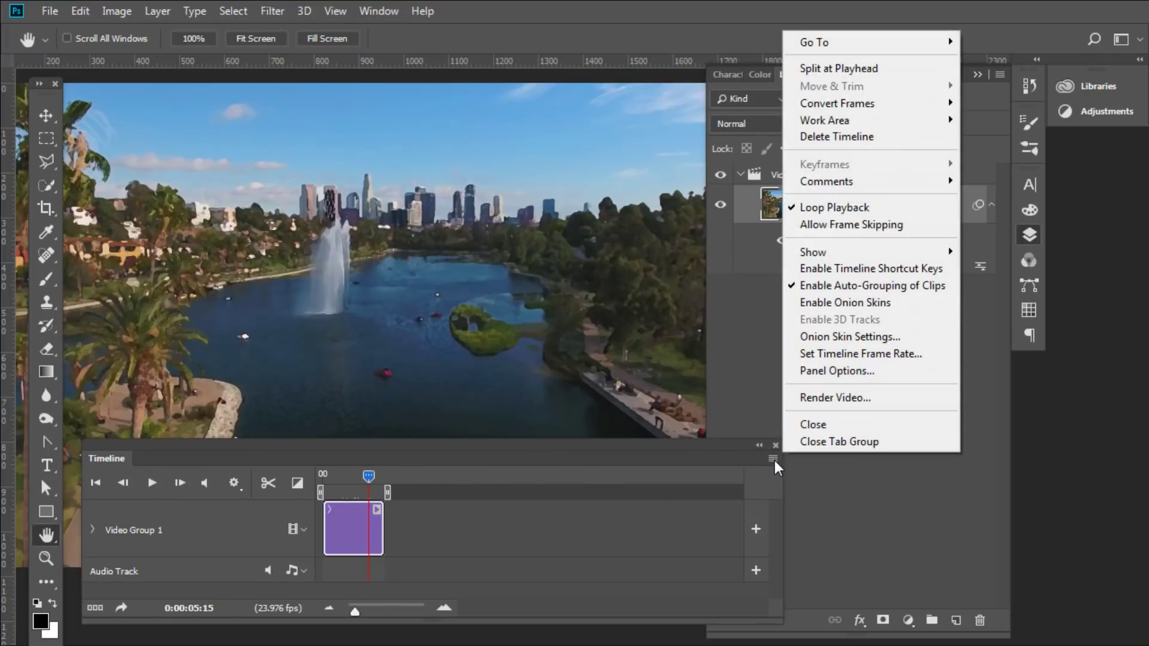
{"action": "left_click", "coordinate": [833, 398]}
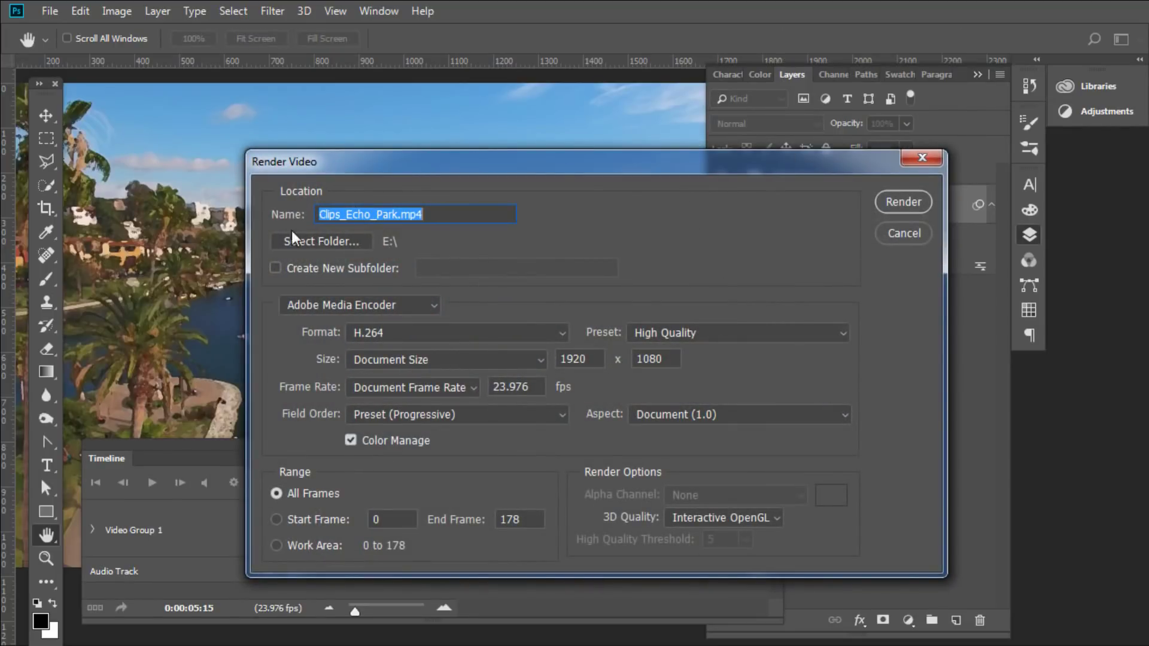
{"action": "left_click", "coordinate": [401, 214]}
{"action": "type", "text": "D"}
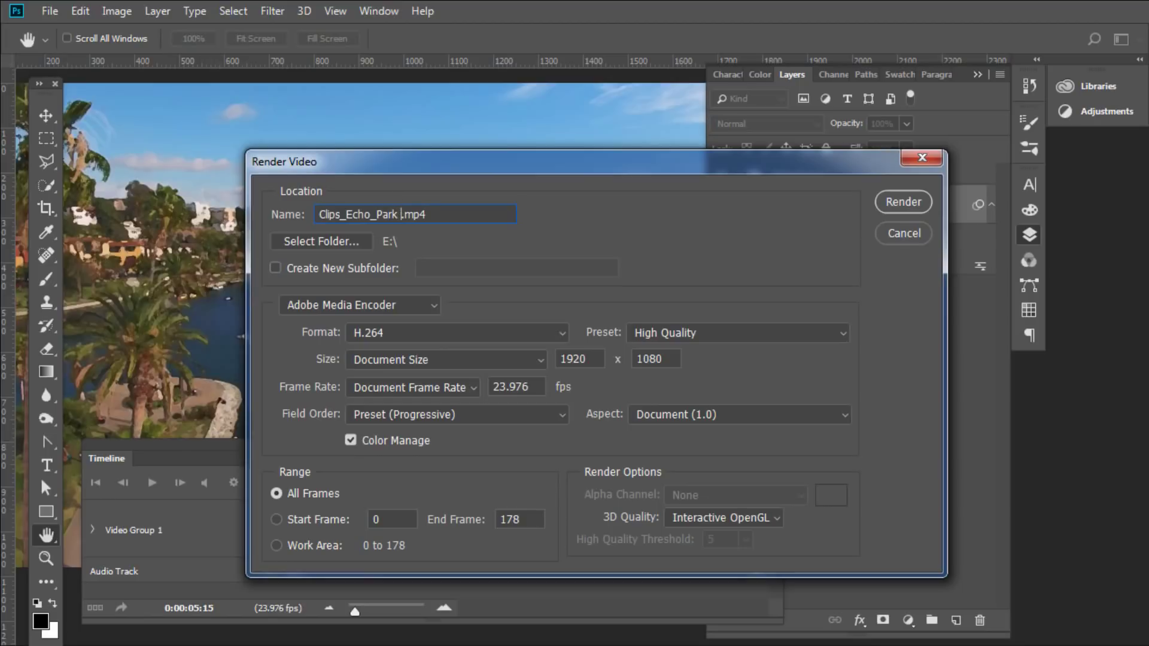
{"action": "type", "text": "ry Brush"}
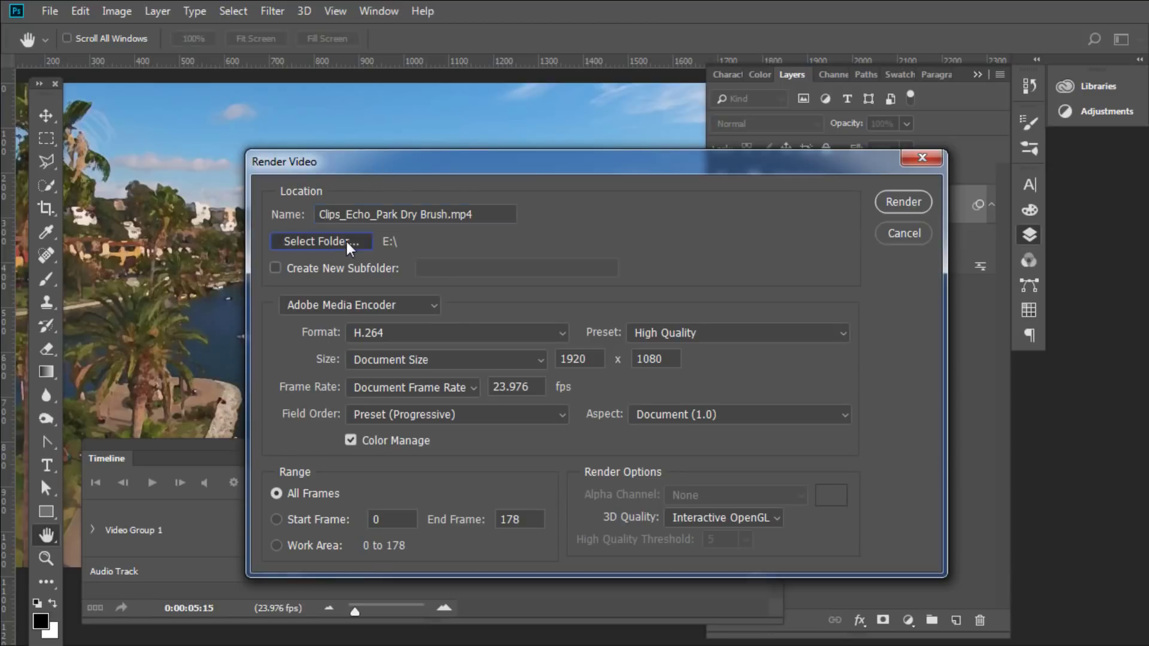
Step: Review the render folder, encoder, format, preset and frame range options, and close the render settings without rendering
{"action": "left_click", "coordinate": [346, 238]}
{"action": "left_click", "coordinate": [1087, 617]}
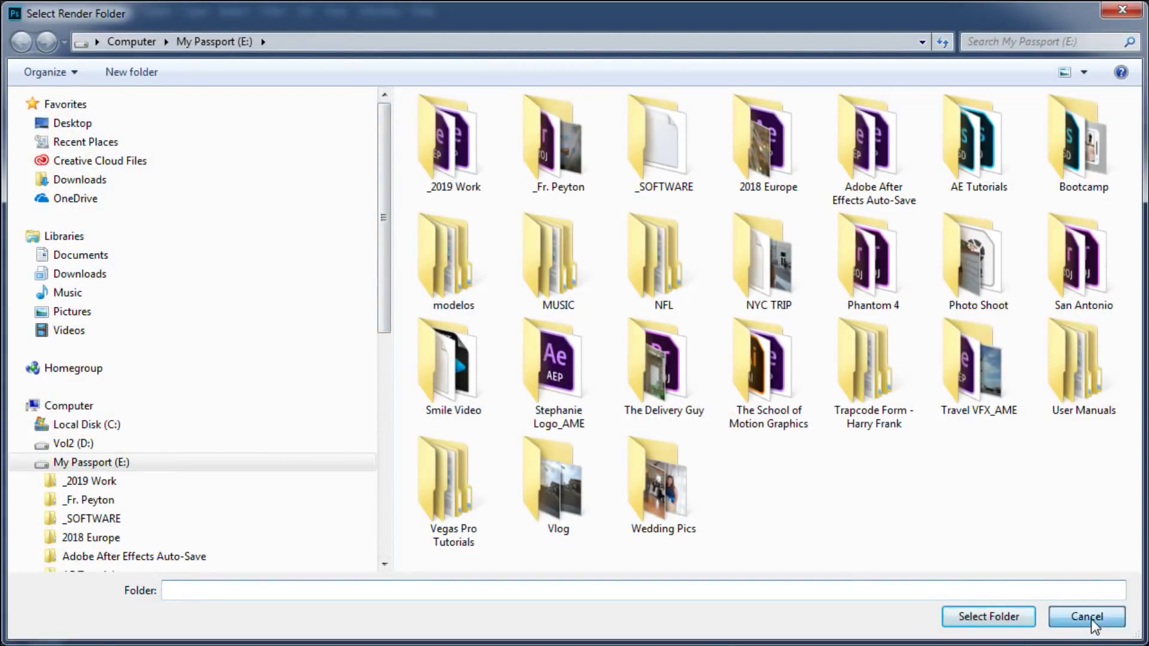
{"action": "left_click", "coordinate": [395, 305]}
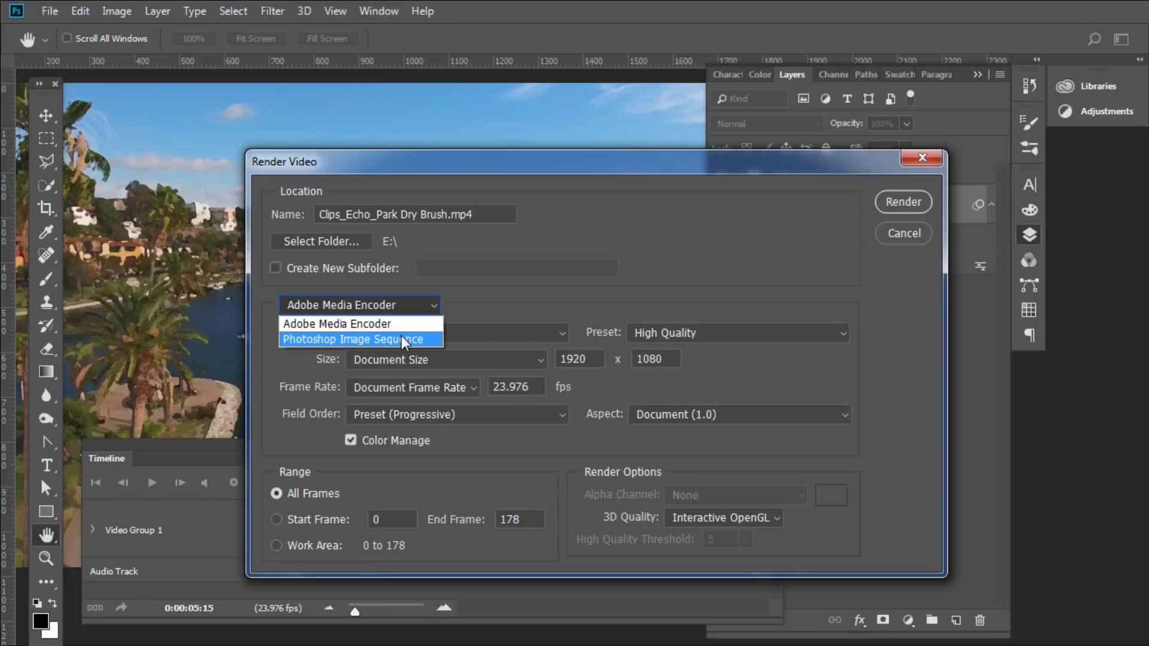
{"action": "left_click", "coordinate": [408, 324]}
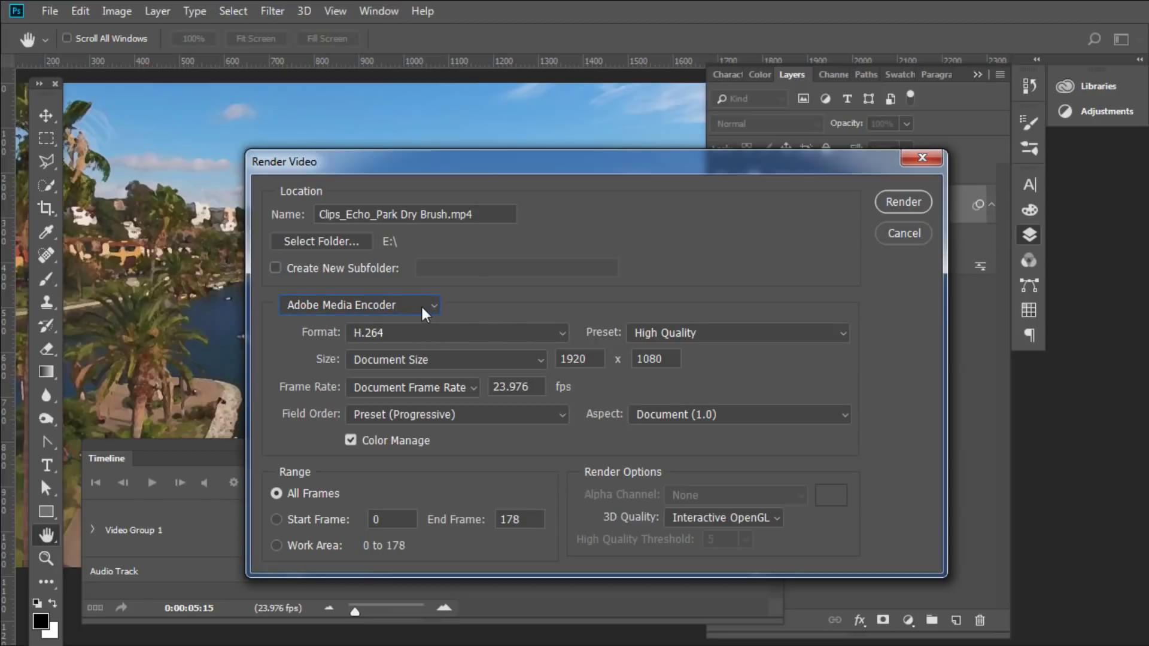
{"action": "left_click", "coordinate": [430, 333]}
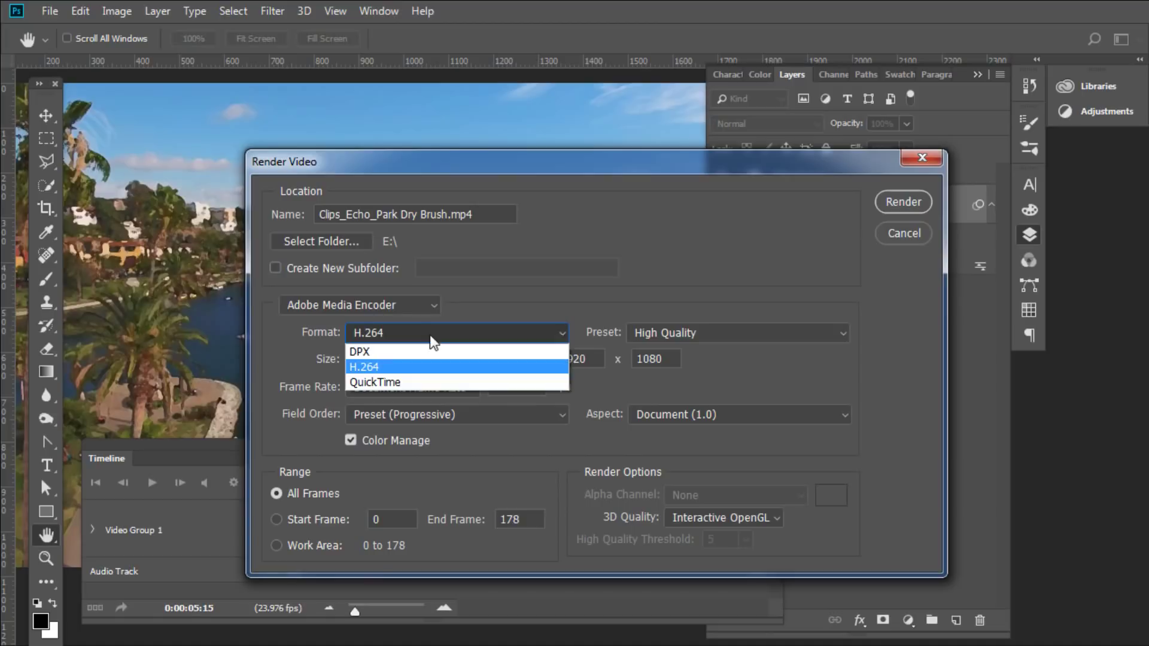
{"action": "left_click", "coordinate": [391, 366]}
{"action": "left_click", "coordinate": [681, 337]}
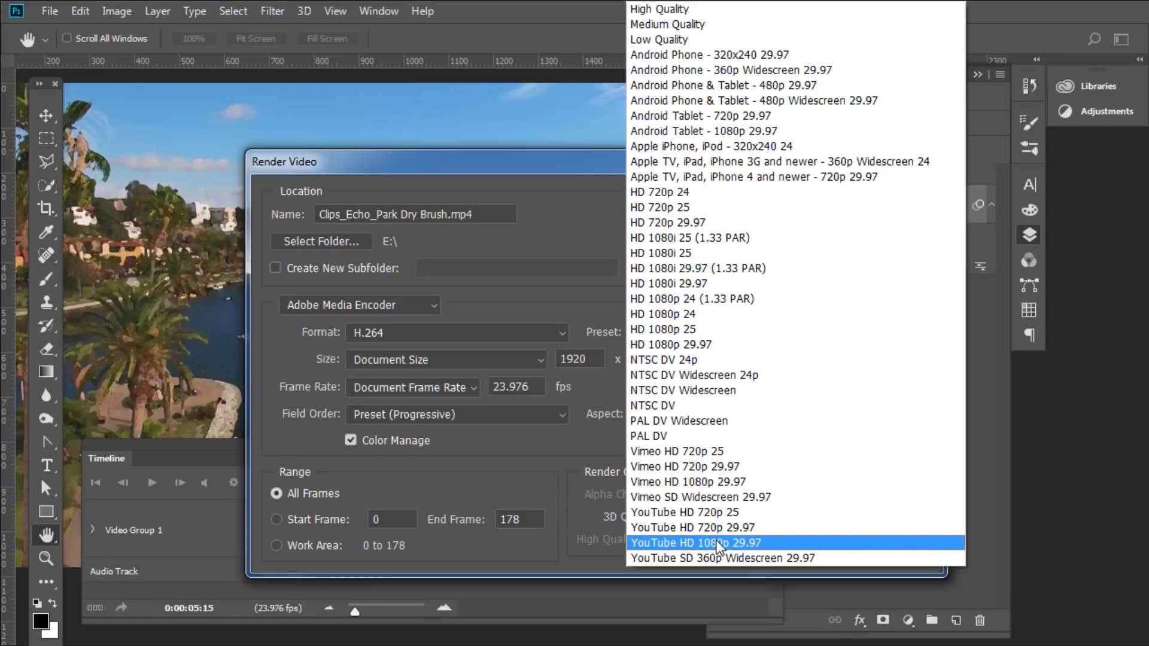
{"action": "left_click", "coordinate": [574, 177]}
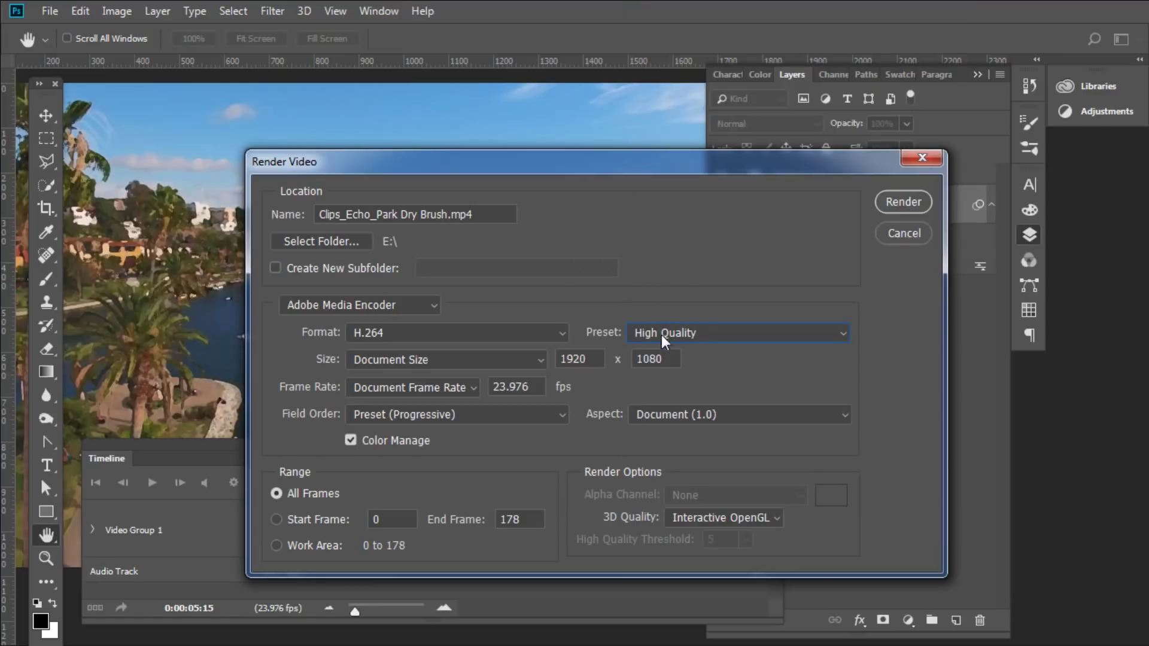
{"action": "left_click", "coordinate": [321, 525]}
{"action": "left_click", "coordinate": [906, 240]}
Step: Switch to After Effects and open the Clips_Echo_Park Dry Brush.mp4 footage in the viewer
{"action": "key", "text": "alt+Tab"}
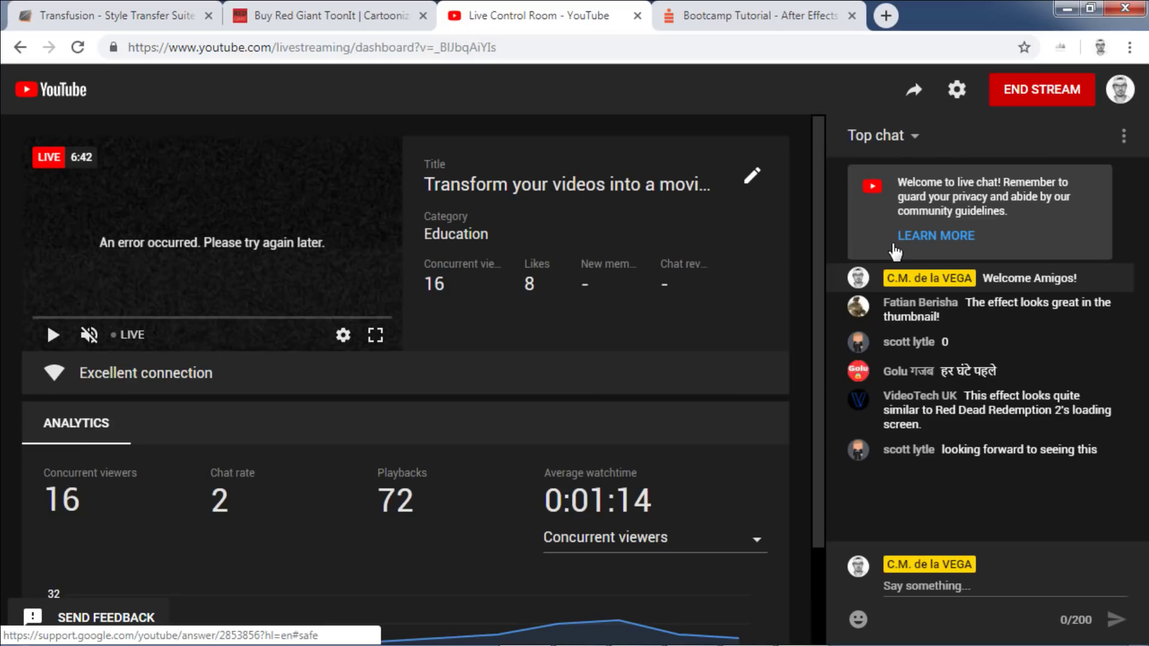
{"action": "key", "text": "alt+Tab"}
{"action": "key", "text": "alt+Tab"}
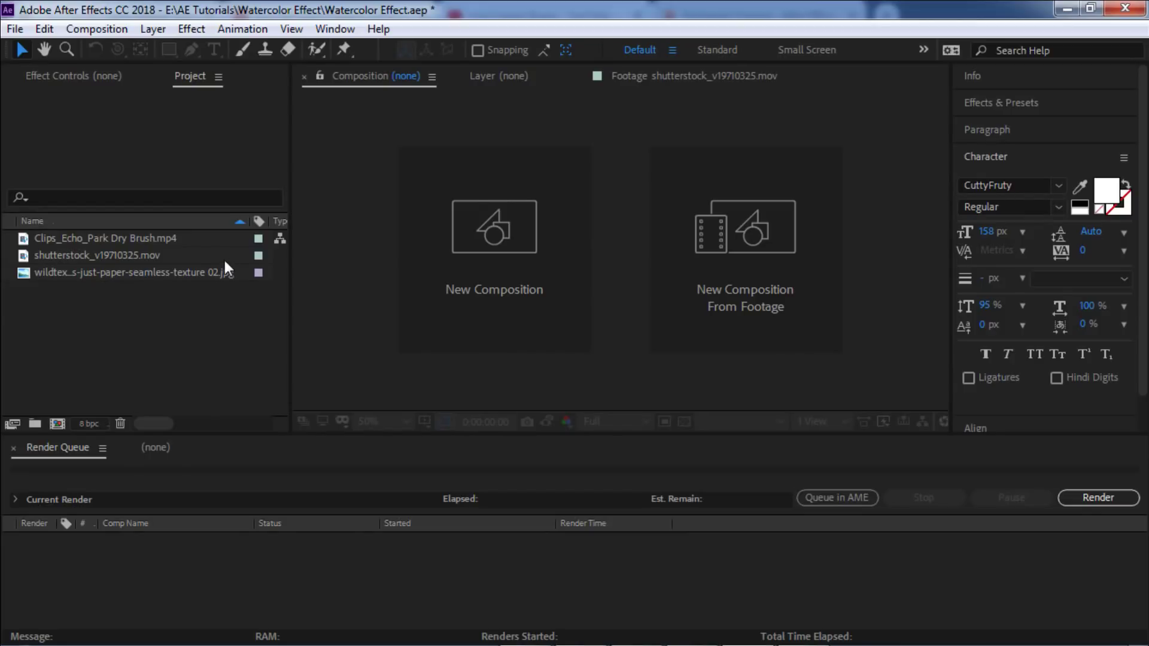
{"action": "double_click", "coordinate": [157, 239]}
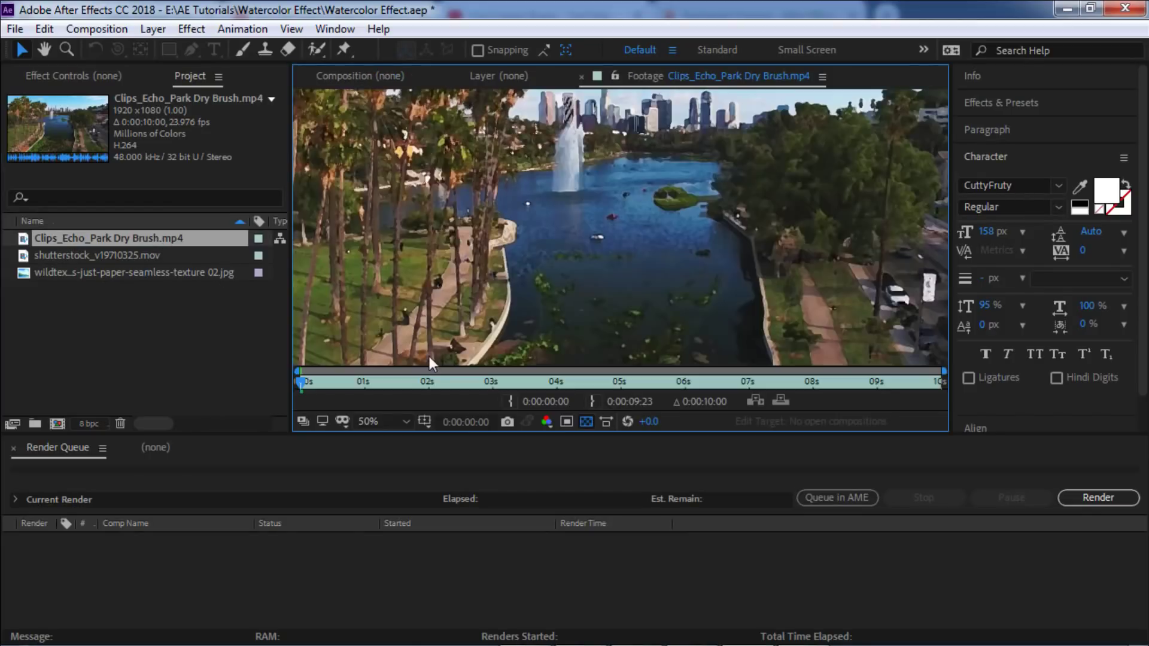
Step: Scrub and play the Dry Brush footage at reduced zoom, and enlarge the viewer to examine the painted look
{"action": "key", "text": "comma"}
{"action": "key", "text": "comma"}
{"action": "left_click", "coordinate": [353, 382]}
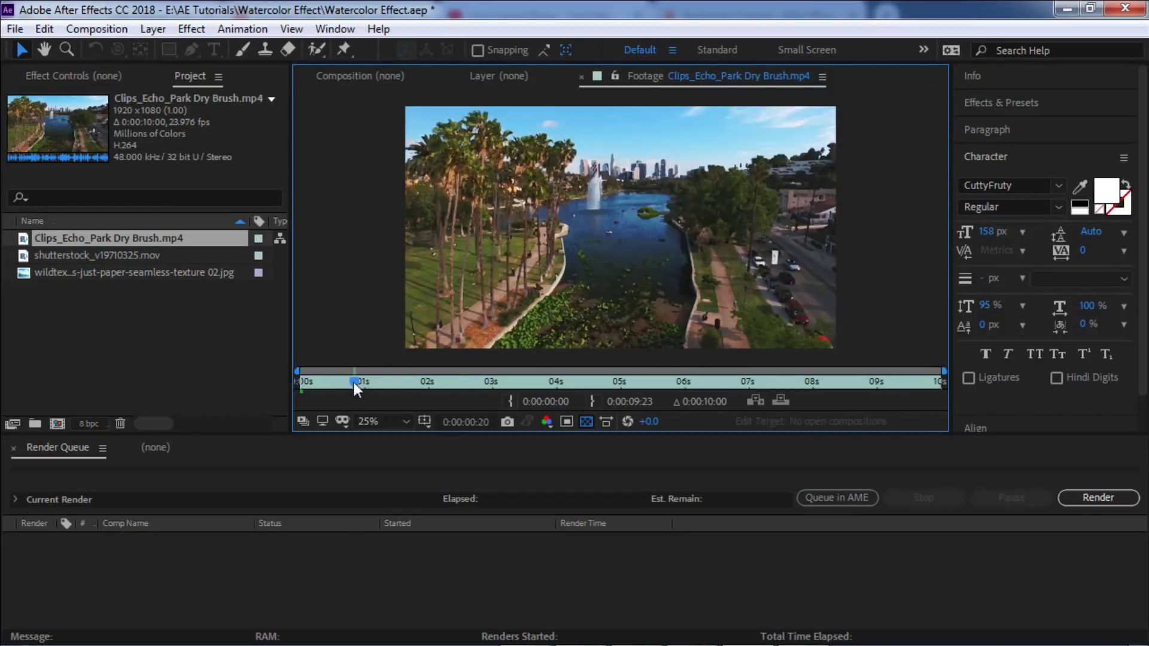
{"action": "left_click_drag", "start_coordinate": [488, 375], "coordinate": [415, 401]}
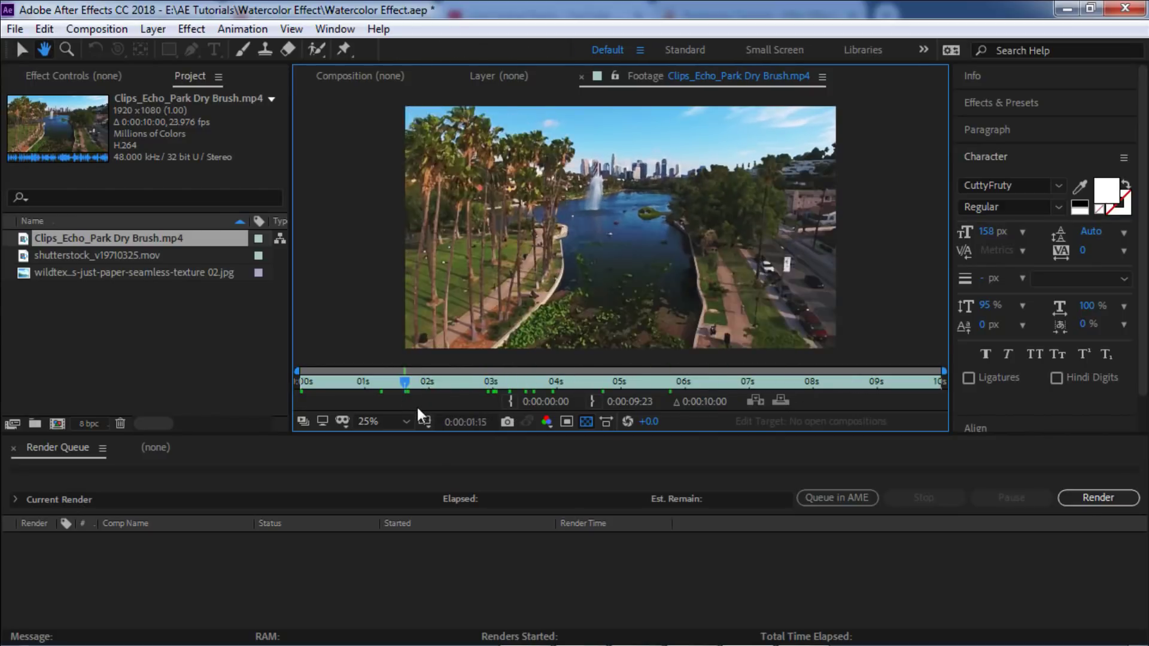
{"action": "key", "text": "space"}
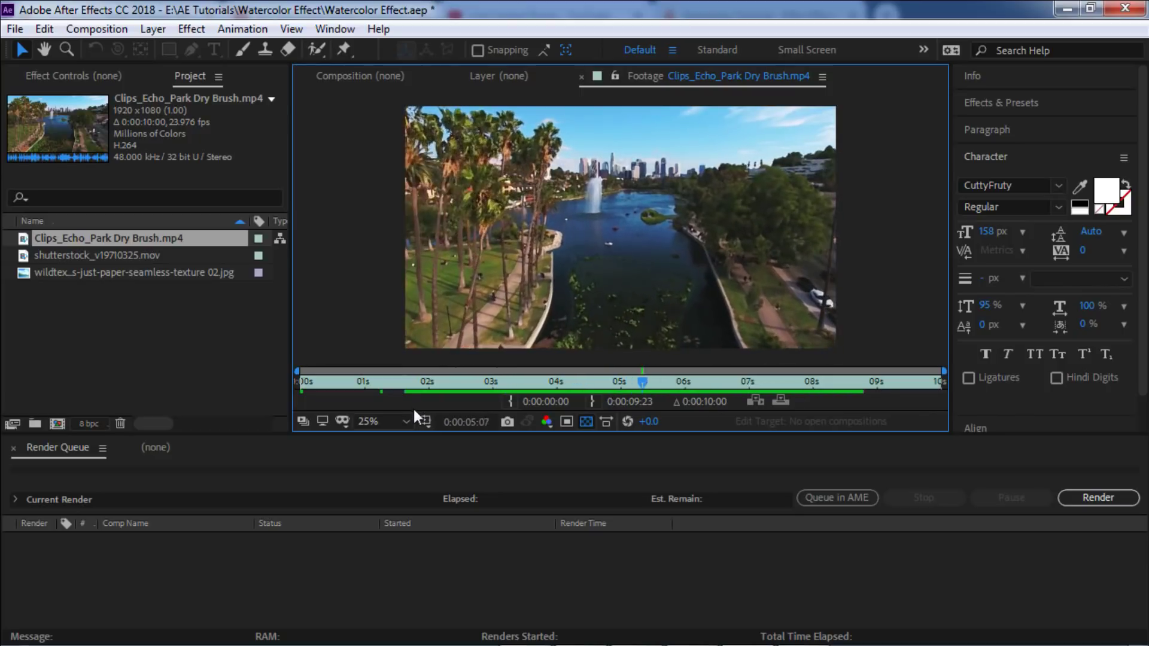
{"action": "scroll", "coordinate": [456, 314], "scroll_direction": "up", "scroll_amount": 1}
{"action": "key", "text": "grave"}
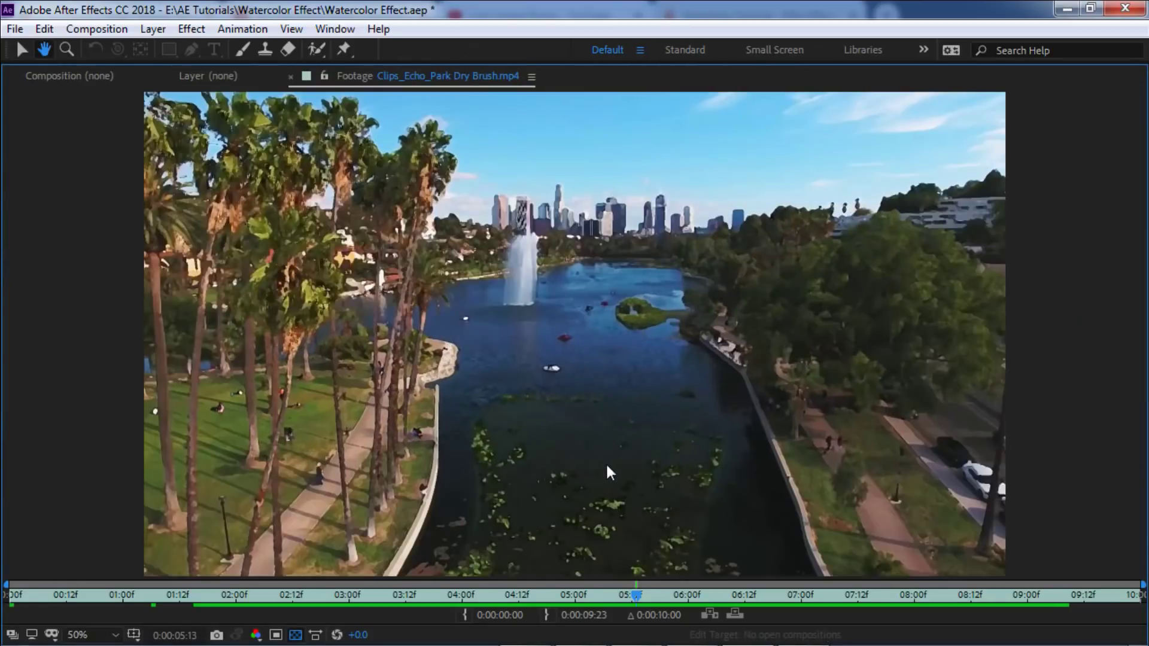
Step: Restore the panel layout, open the shutterstock_v19710325.mov footage in the viewer, and scrub to about 0;00;03;26 to examine the ink spread
{"action": "key", "text": "grave"}
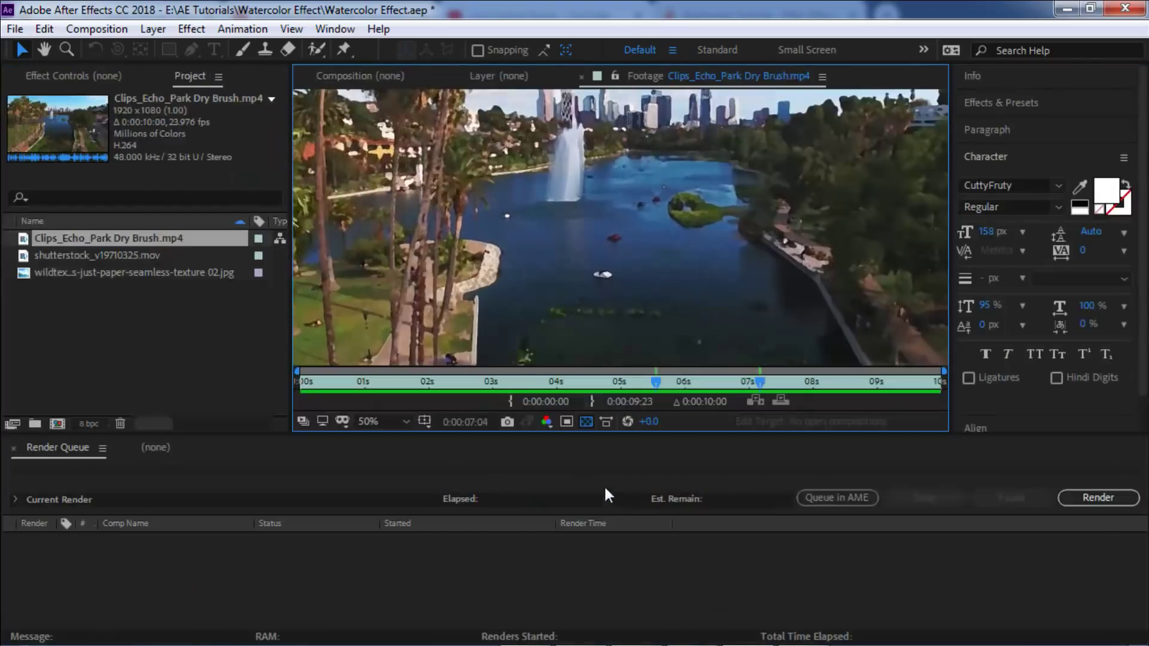
{"action": "double_click", "coordinate": [139, 253]}
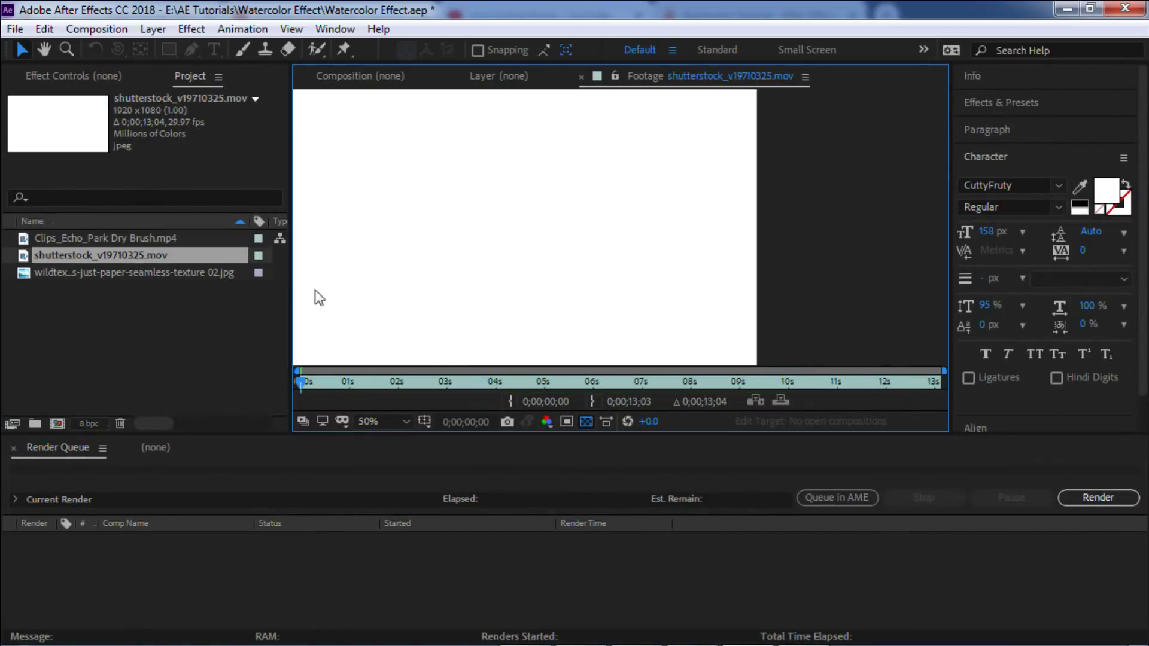
{"action": "left_click", "coordinate": [489, 383]}
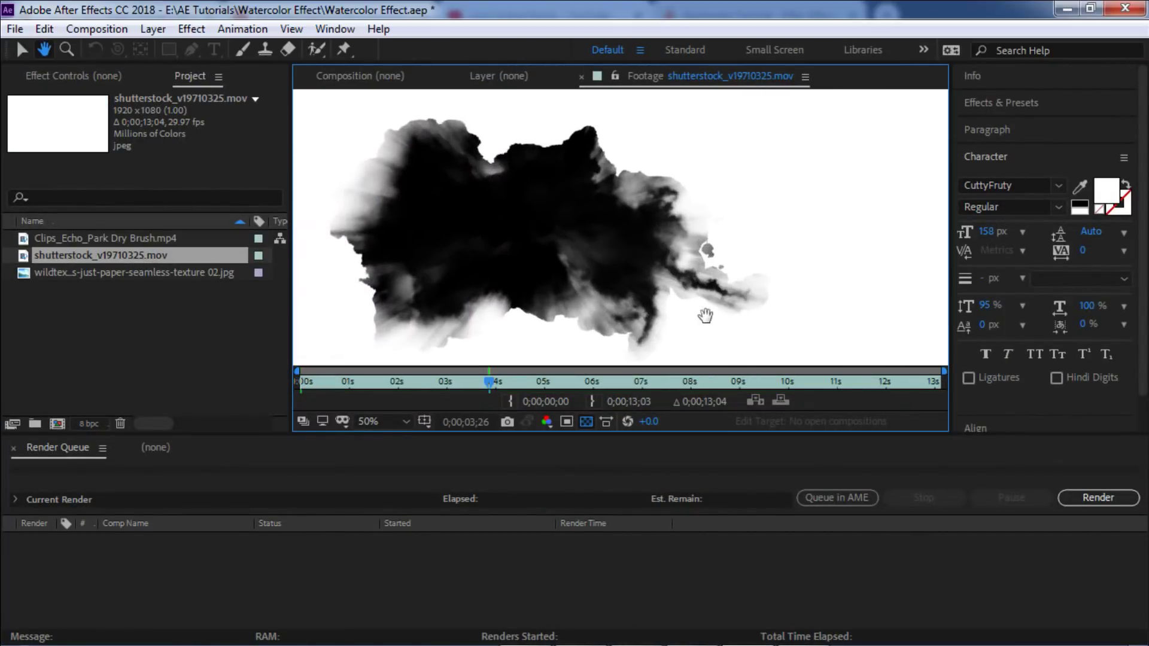
{"action": "mouse_move", "coordinate": [482, 383]}
{"action": "left_mouse_down"}
{"action": "mouse_move", "coordinate": [367, 382]}
{"action": "mouse_move", "coordinate": [884, 369]}
{"action": "mouse_move", "coordinate": [364, 366]}
{"action": "mouse_move", "coordinate": [489, 367]}
{"action": "left_mouse_up"}
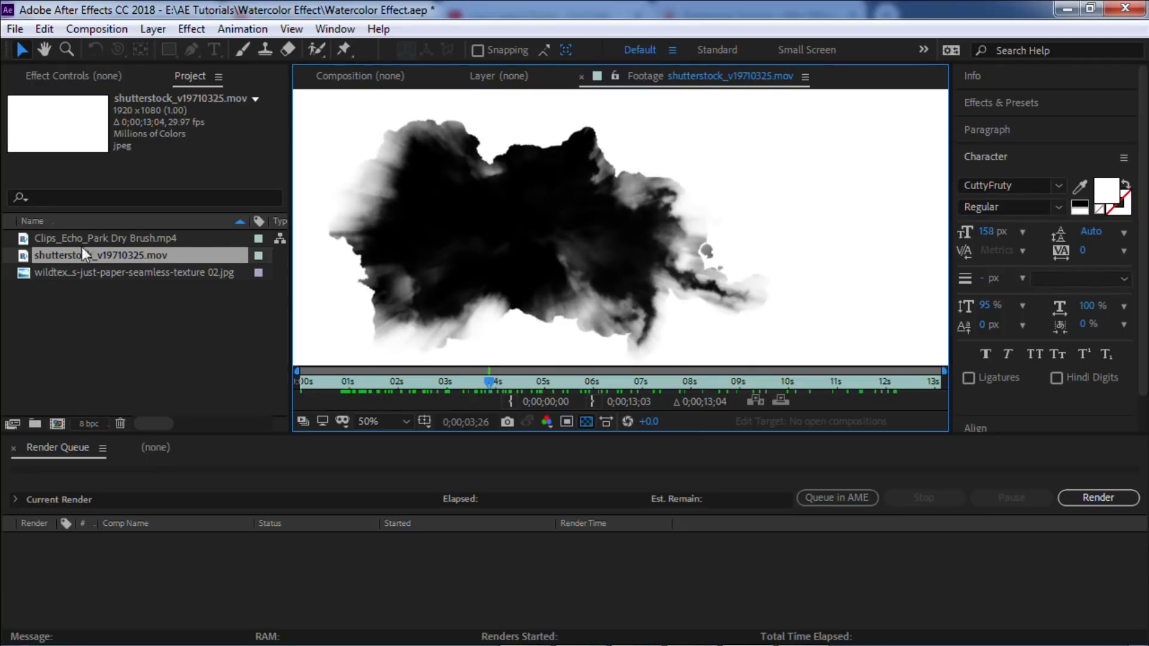
Step: Switch to Chrome, open mitchmartinez.com in a new tab, and browse the Ink Stock Footage clips in its free downloads
{"action": "key", "text": "alt+Tab"}
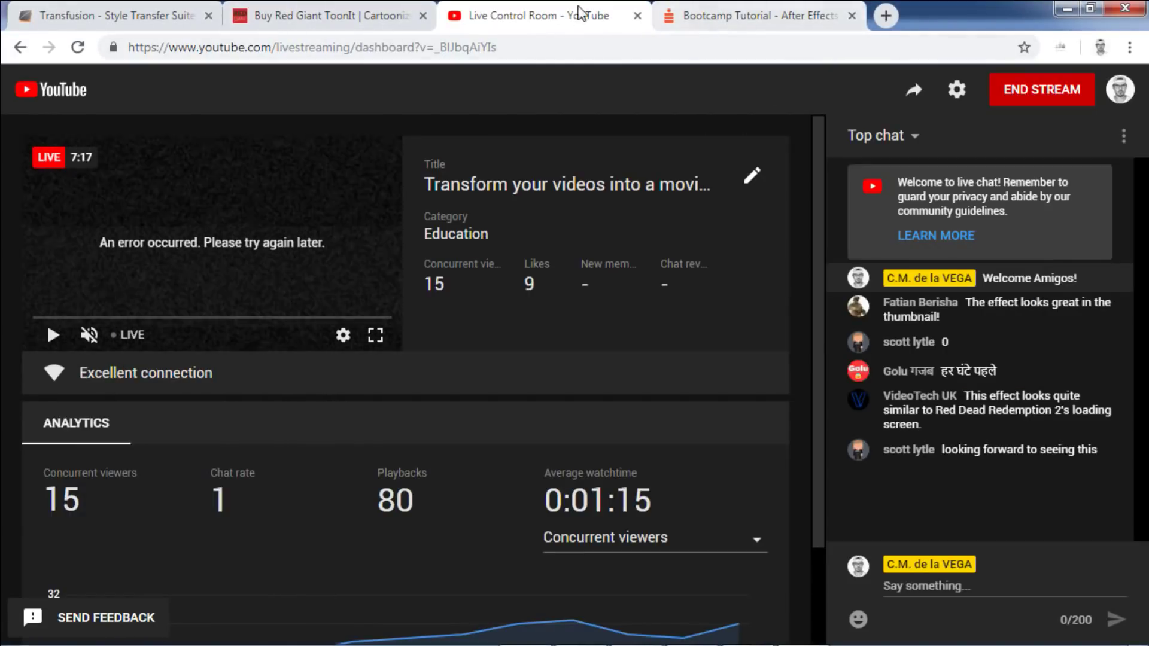
{"action": "left_click", "coordinate": [886, 16]}
{"action": "type", "text": "mitchmartinez.com"}
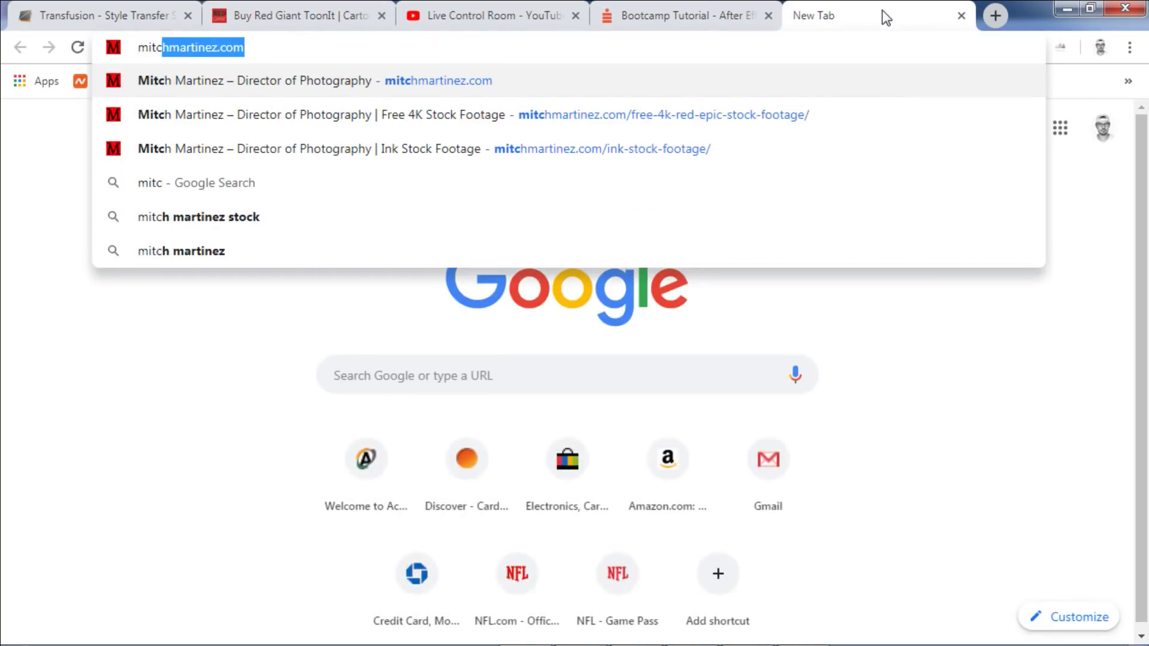
{"action": "key", "text": "Return"}
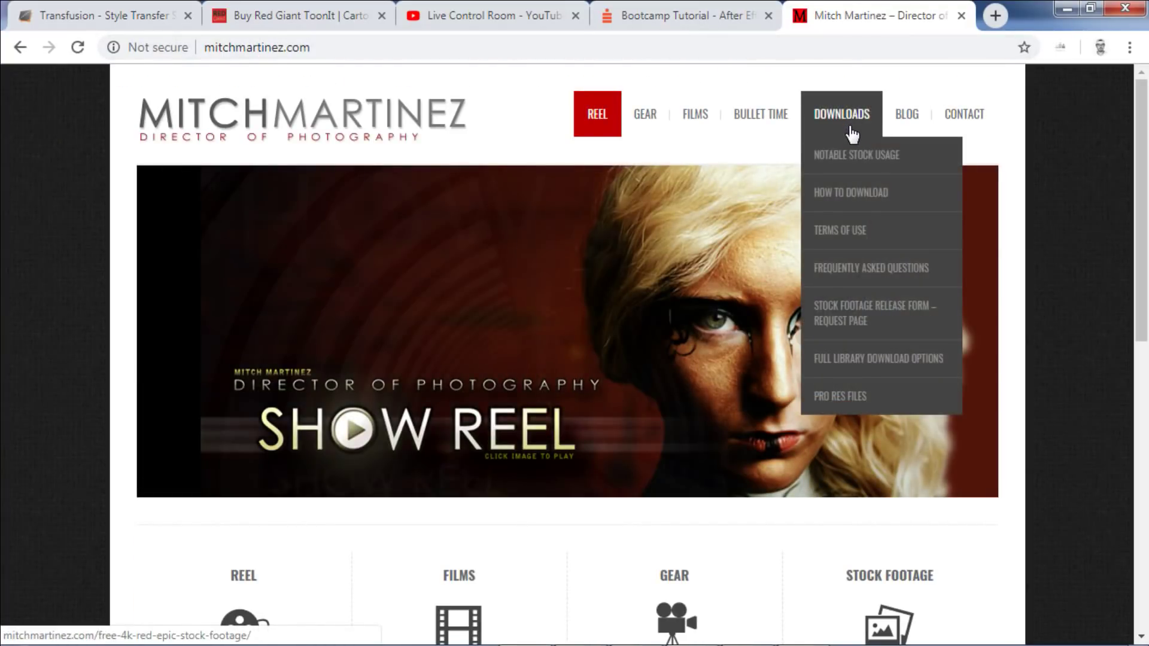
{"action": "left_click", "coordinate": [853, 118]}
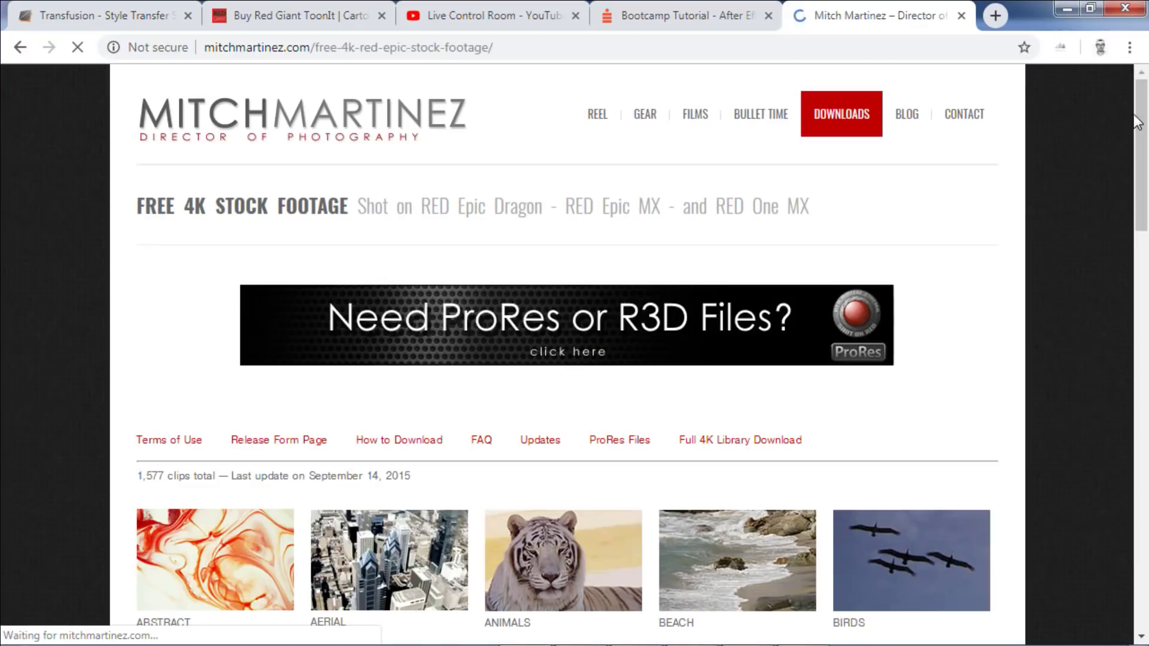
{"action": "left_click_drag", "start_coordinate": [1136, 123], "coordinate": [1128, 279]}
{"action": "left_click", "coordinate": [612, 312]}
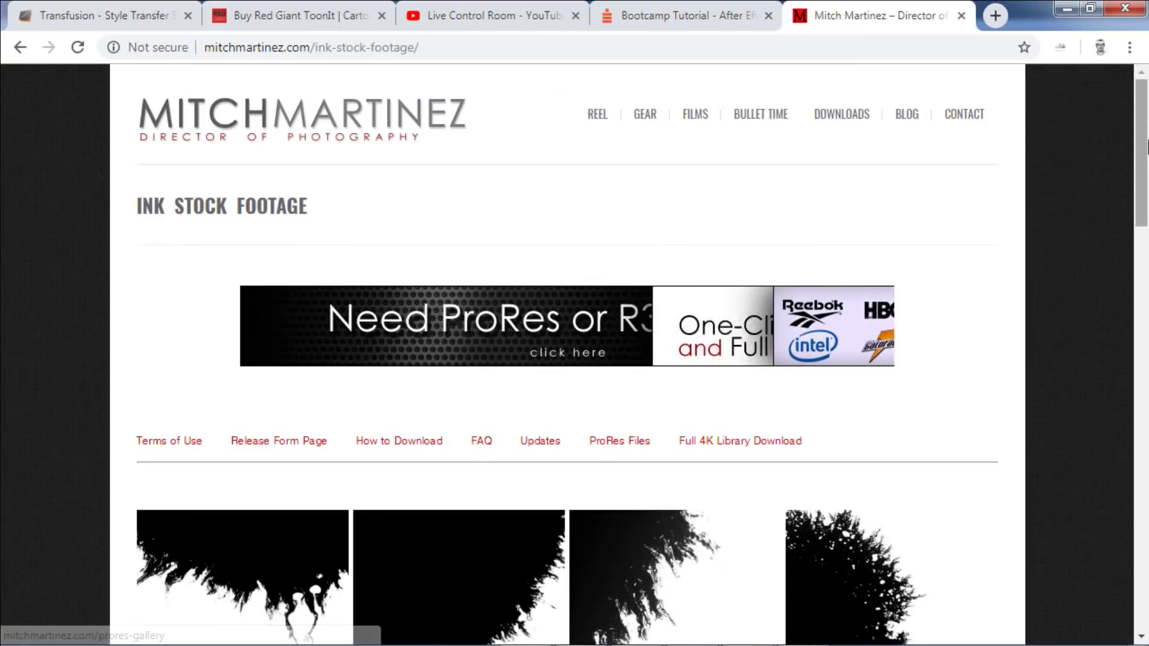
{"action": "mouse_move", "coordinate": [1147, 142]}
{"action": "left_mouse_down"}
{"action": "mouse_move", "coordinate": [1140, 348]}
{"action": "mouse_move", "coordinate": [1110, 172]}
{"action": "mouse_move", "coordinate": [1144, 222]}
{"action": "mouse_move", "coordinate": [1147, 450]}
{"action": "left_mouse_up"}
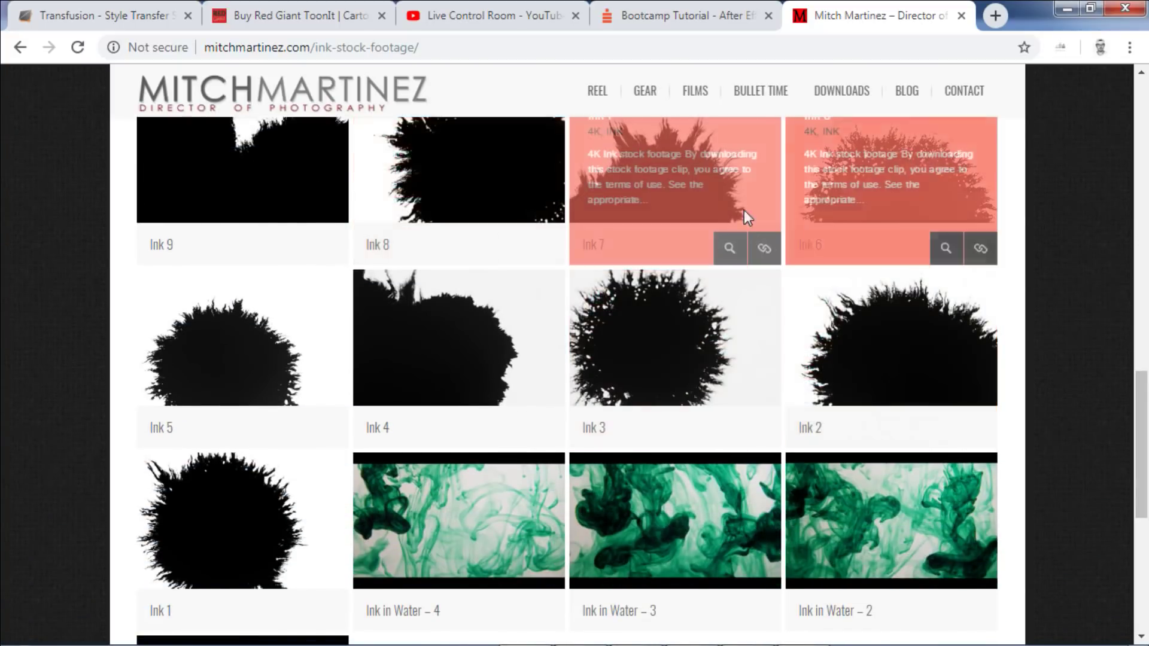
Step: Review the Transfusion - Style Transfer Suite page on aescripts.com, covering its price and before-and-after example images
{"action": "left_click", "coordinate": [115, 20]}
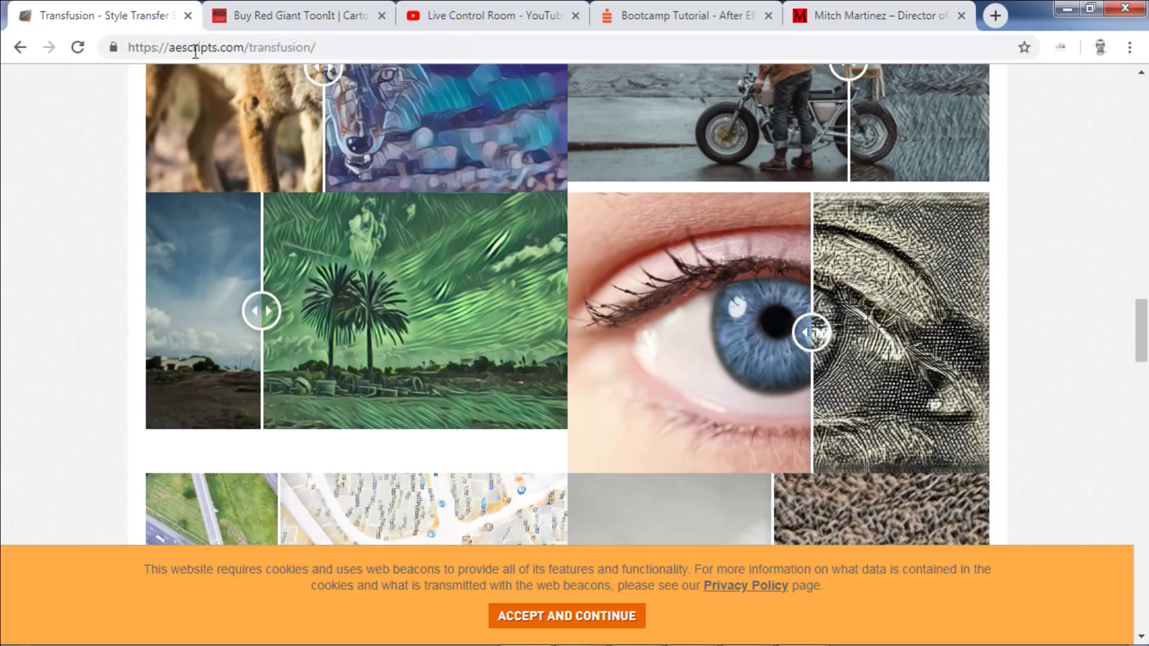
{"action": "left_click_drag", "start_coordinate": [1140, 335], "coordinate": [1129, 127]}
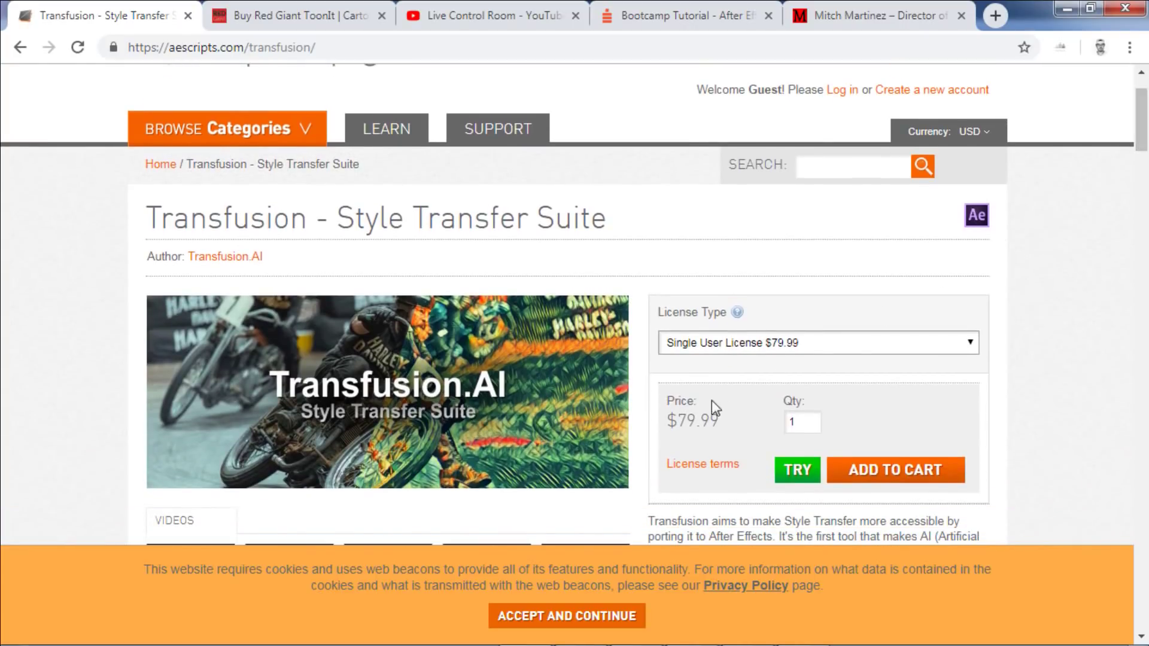
{"action": "left_click_drag", "start_coordinate": [726, 423], "coordinate": [762, 355]}
{"action": "left_click_drag", "start_coordinate": [1147, 125], "coordinate": [1147, 326]}
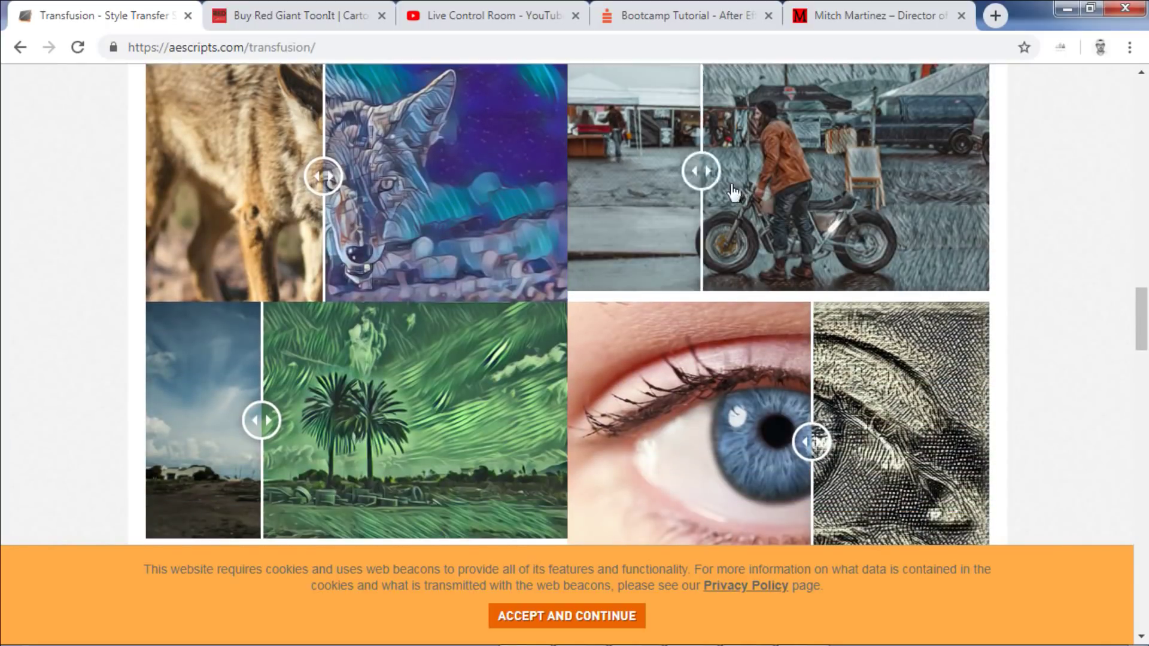
Step: Browse the example looks on the Red Giant ToonIt product page, and leave the browser for After Effects
{"action": "left_click", "coordinate": [293, 15]}
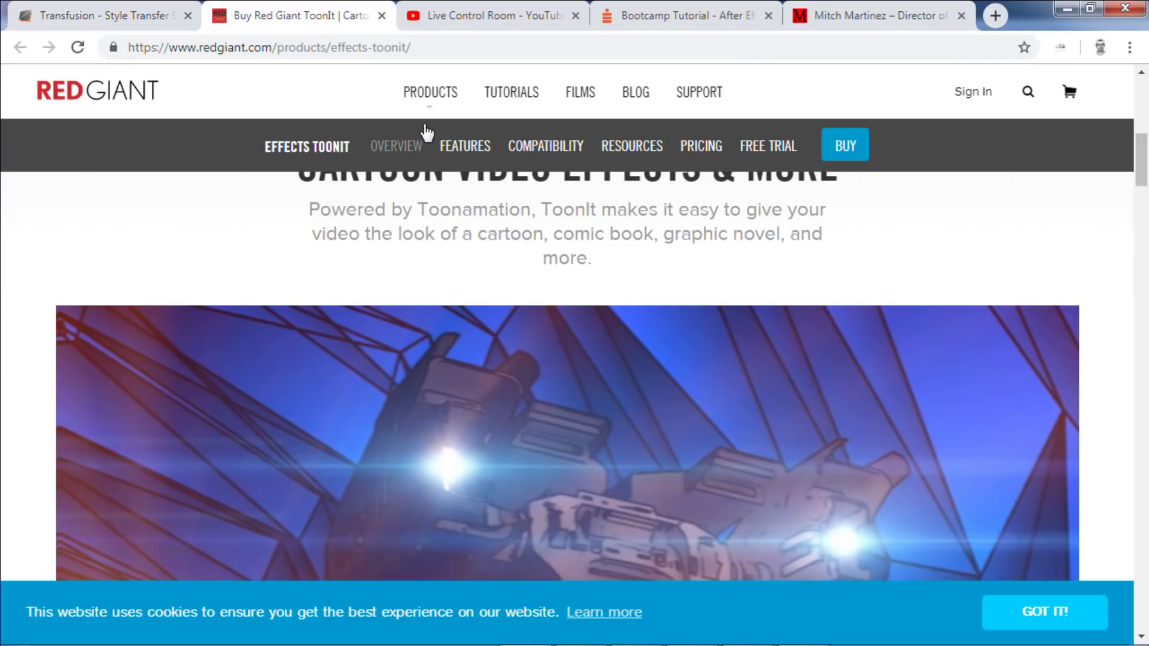
{"action": "left_click_drag", "start_coordinate": [1147, 163], "coordinate": [1147, 263]}
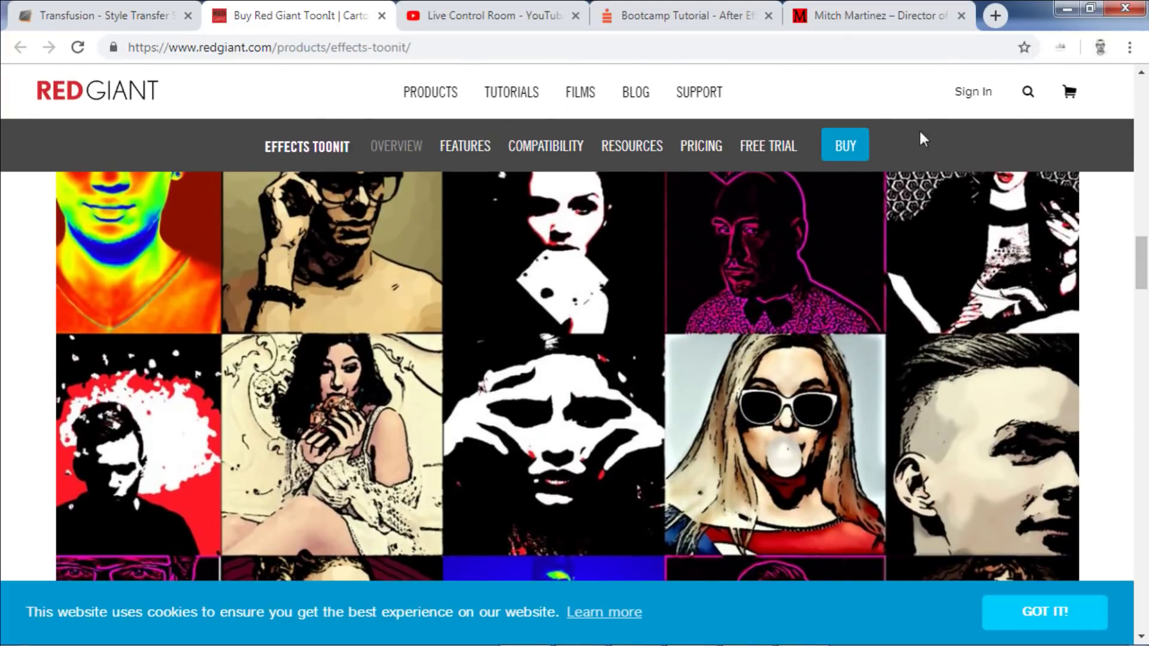
{"action": "left_click", "coordinate": [1072, 7]}
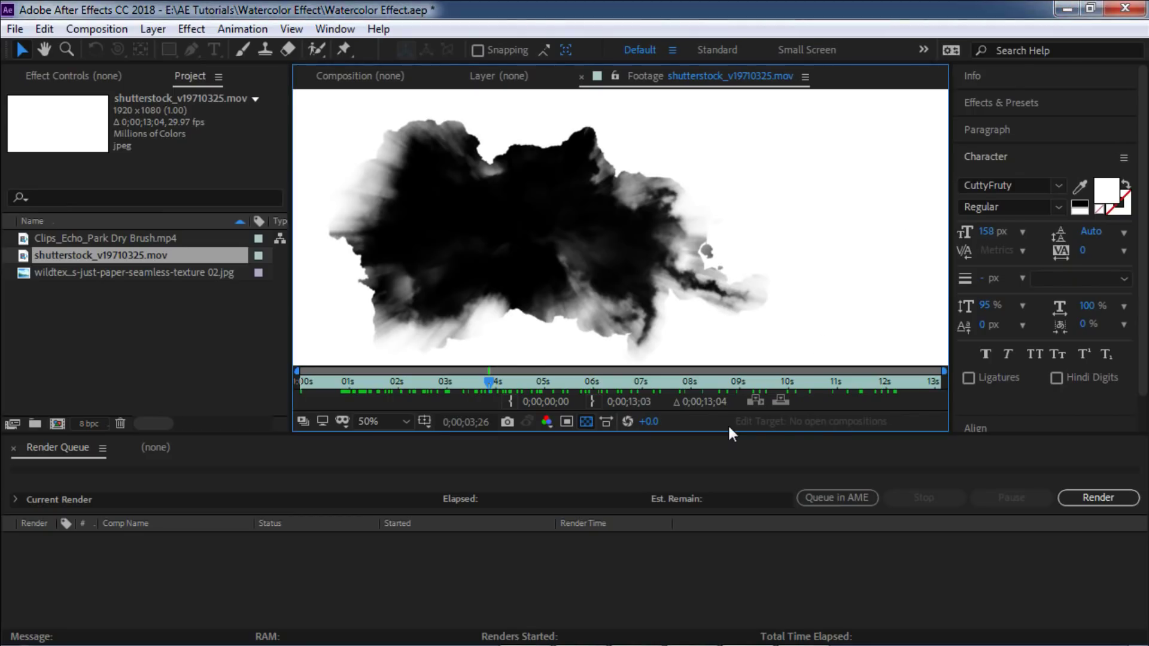
Step: Switch to Photoshop to view the filtered clip, and return to After Effects
{"action": "key", "text": "alt+Tab"}
{"action": "key", "text": "alt+Tab"}
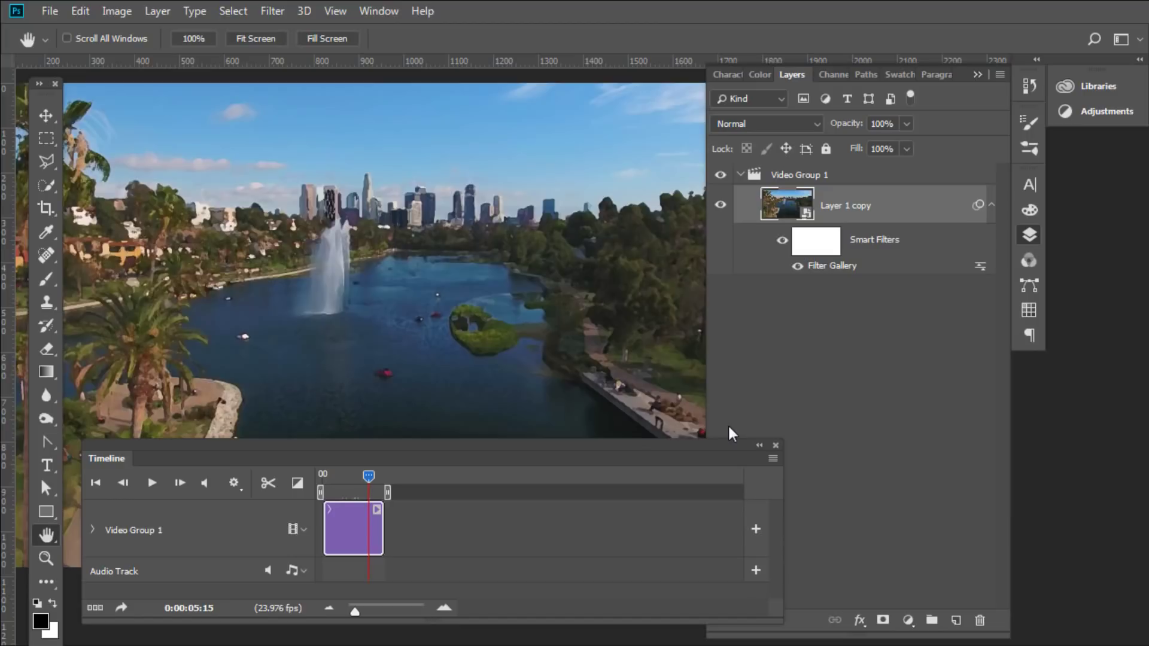
{"action": "key", "text": "alt+Tab"}
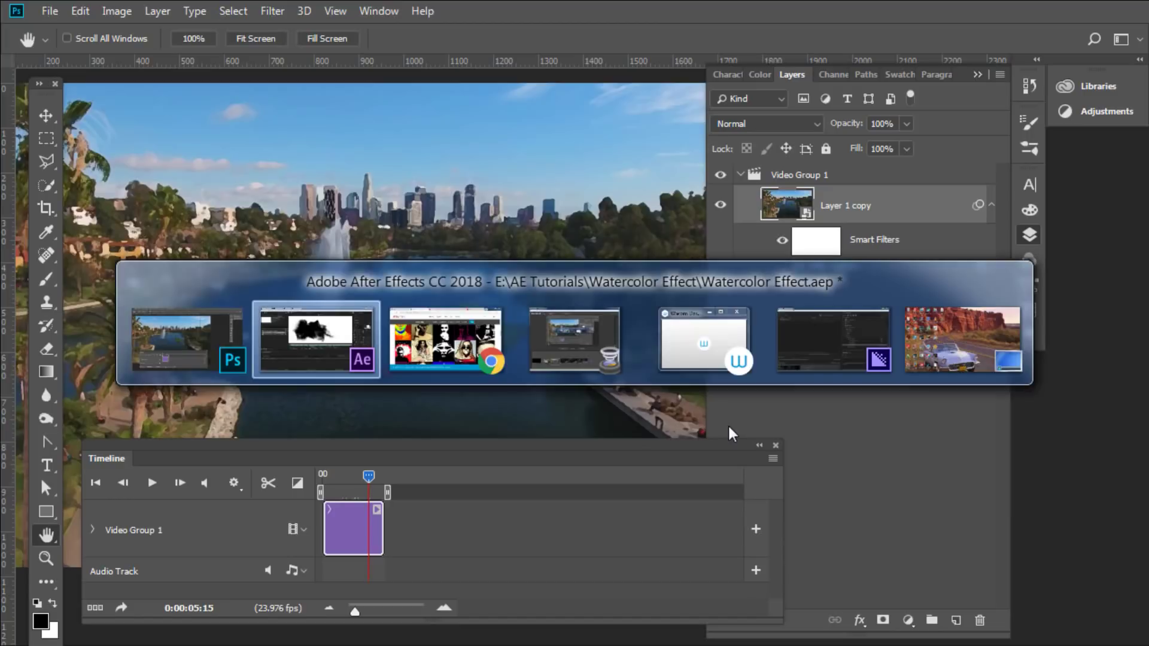
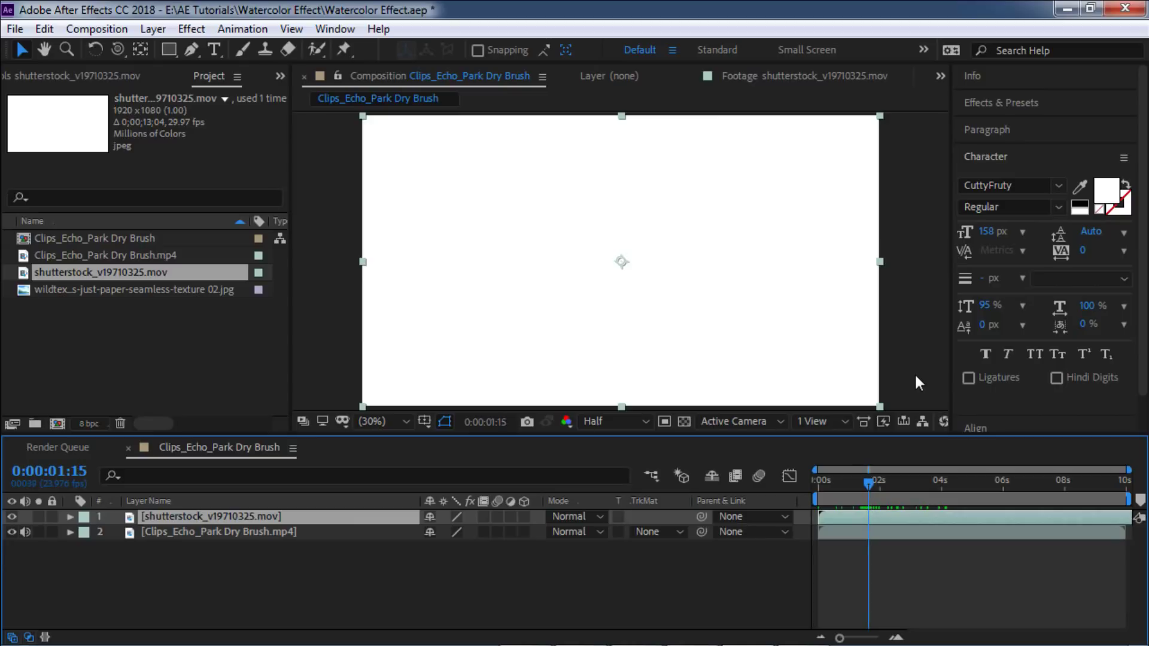
Step: Scrub the Clips_Echo_Park Dry Brush composition to 0:00:02:13 to preview the ink footage over the clip
{"action": "key", "text": "alt+bracketleft"}
{"action": "left_click_drag", "start_coordinate": [891, 515], "coordinate": [896, 488]}
{"action": "left_click", "coordinate": [837, 485]}
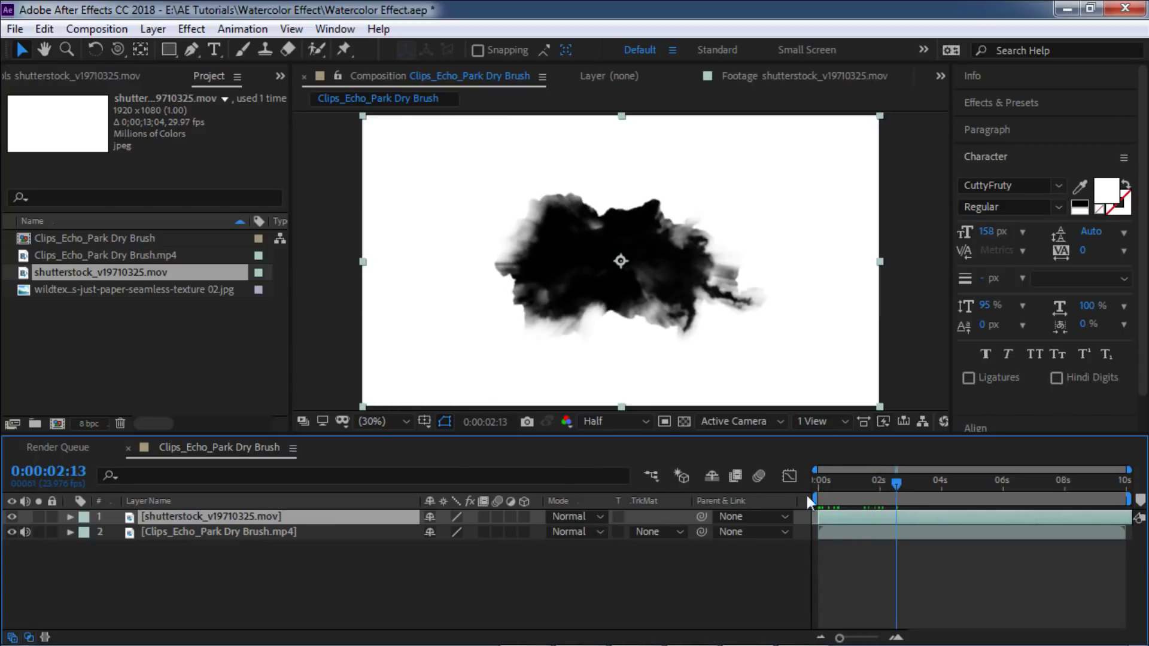
Step: Hide the timeline's Modes column and show it again
{"action": "right_click", "coordinate": [805, 503]}
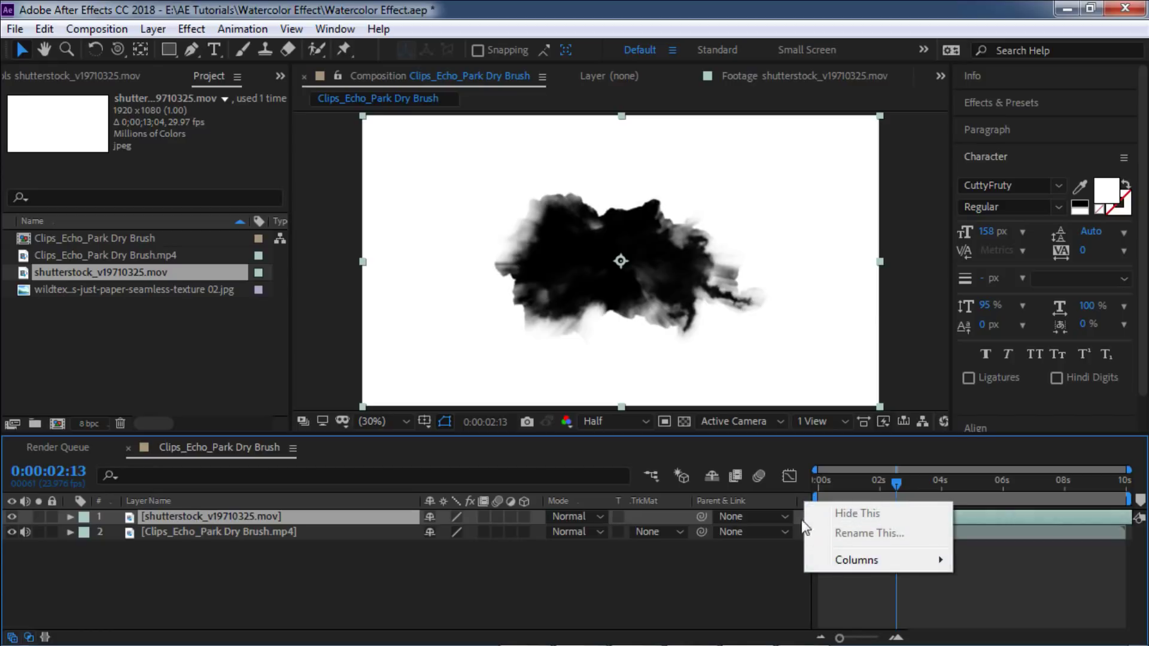
{"action": "mouse_move", "coordinate": [850, 559]}
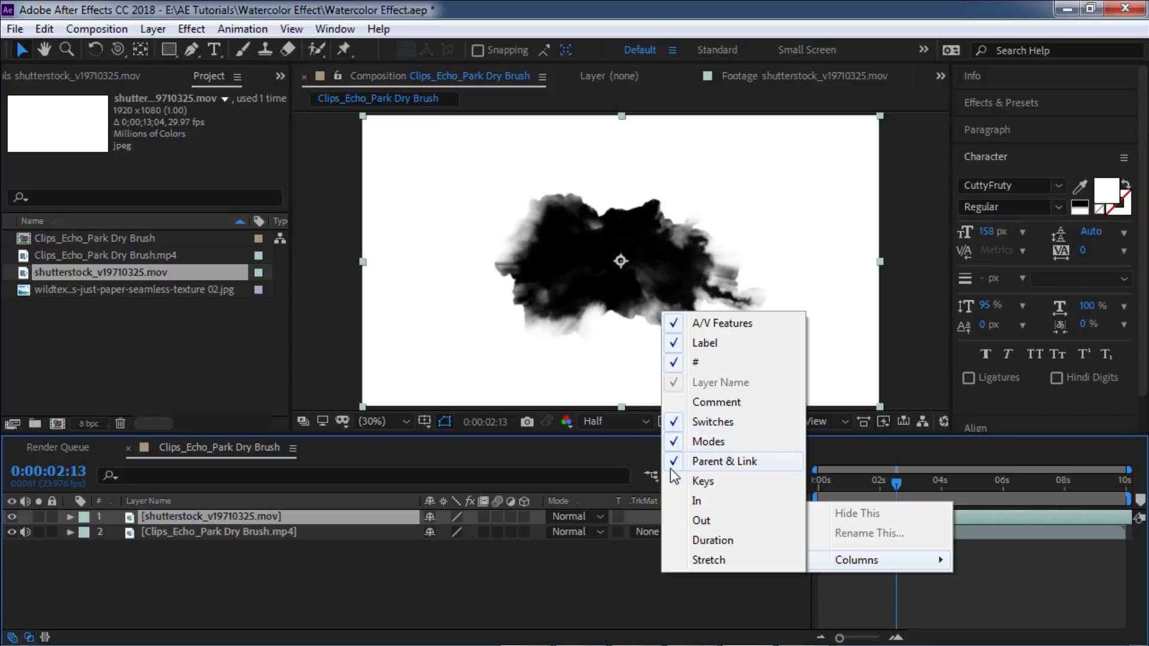
{"action": "left_click", "coordinate": [675, 444]}
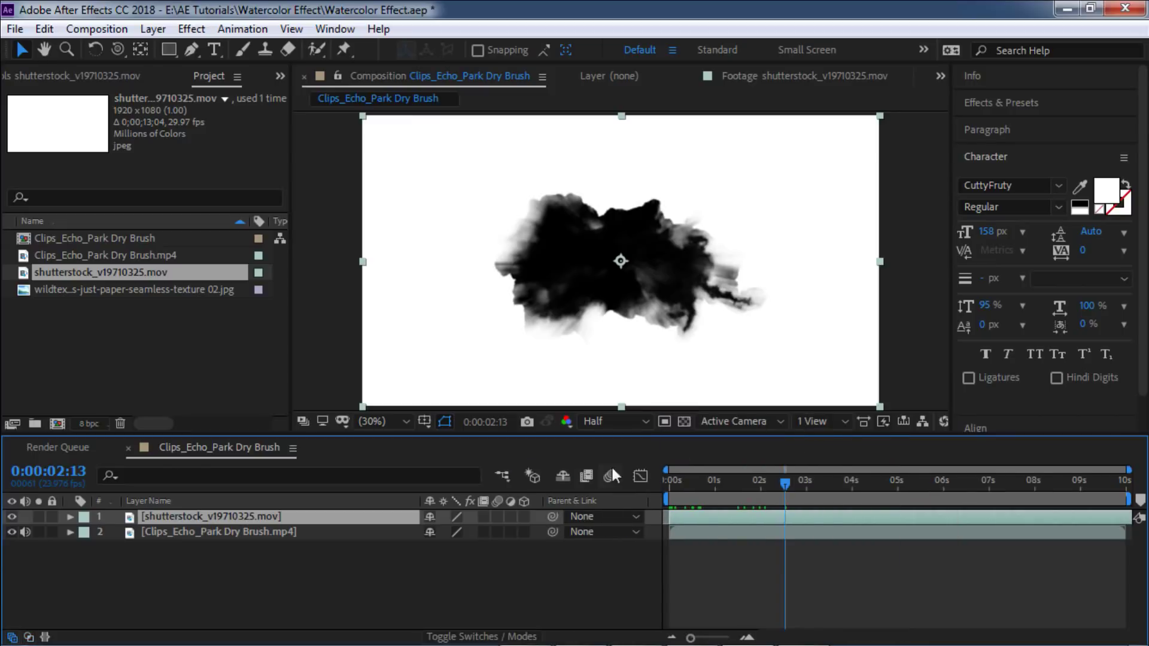
{"action": "right_click", "coordinate": [661, 501]}
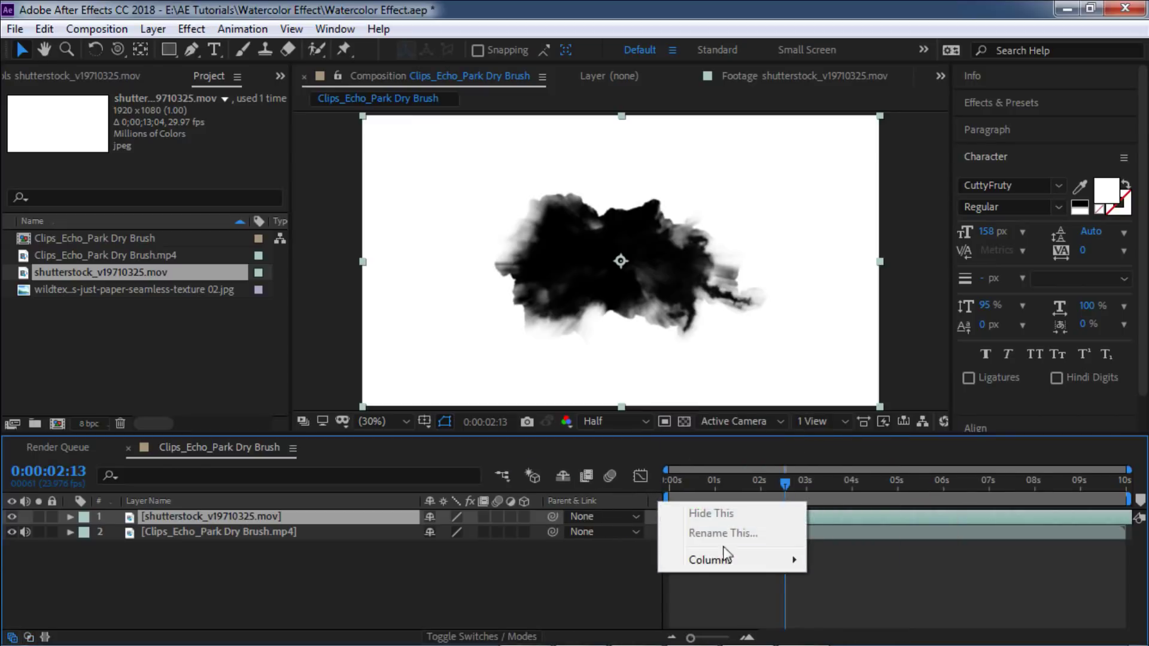
{"action": "mouse_move", "coordinate": [726, 556]}
{"action": "left_click", "coordinate": [564, 442]}
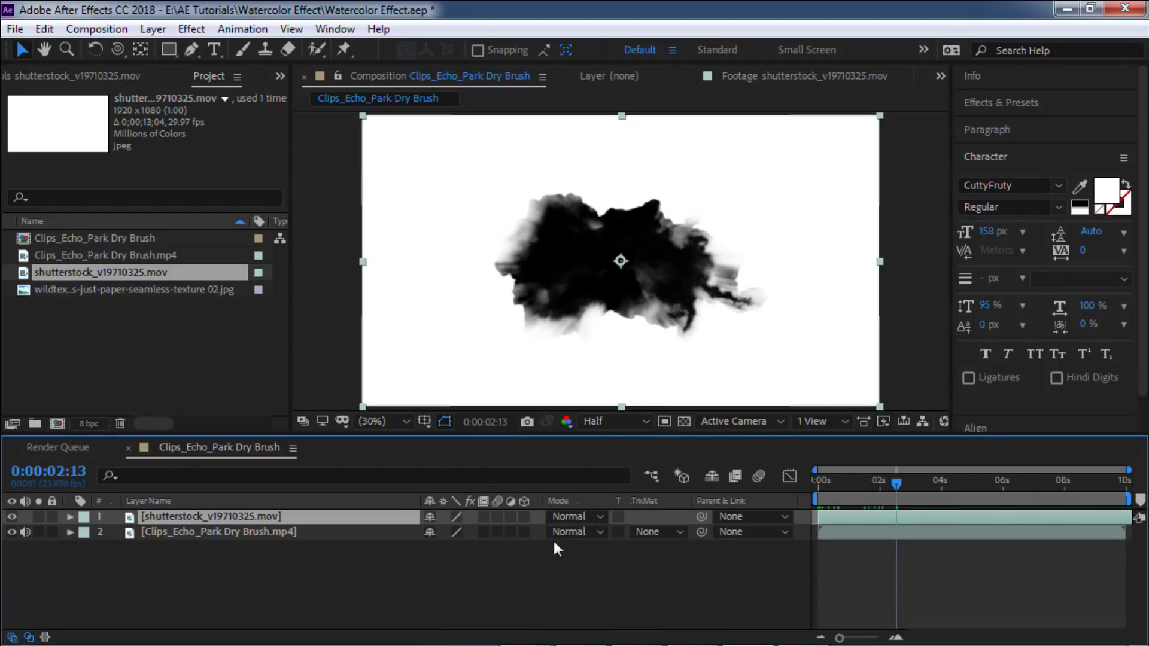
Step: Set the Dry Brush layer's track matte to Luma Inverted using the ink footage, show the transparency grid, and scrub to 0:00:06:04
{"action": "left_click", "coordinate": [225, 532]}
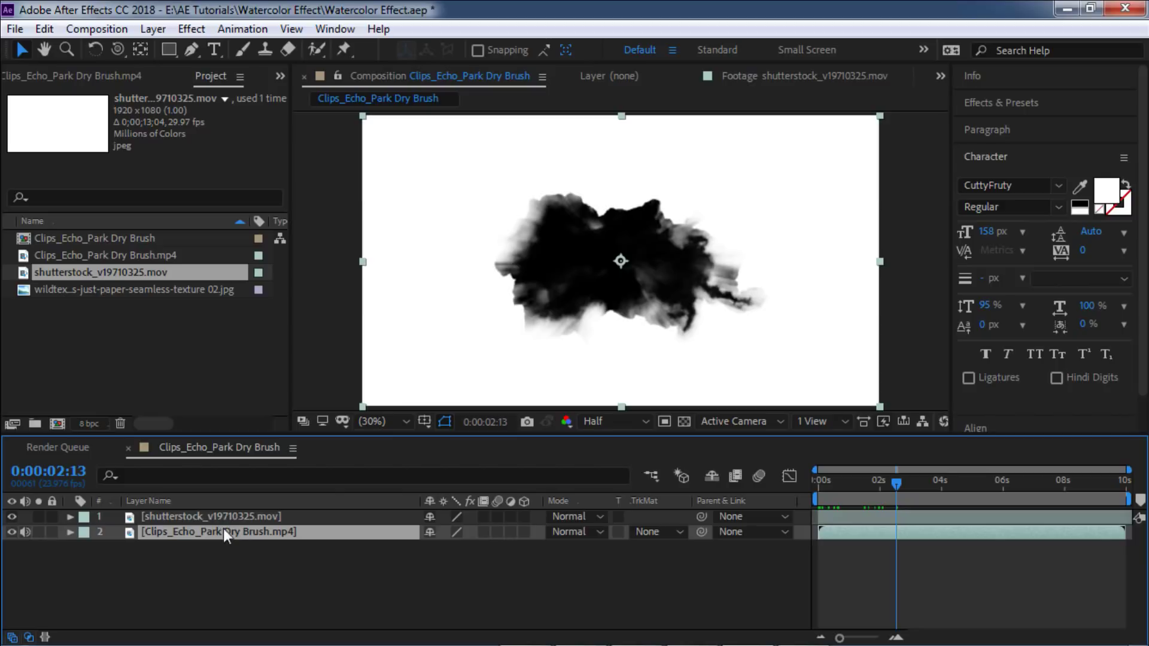
{"action": "left_click", "coordinate": [656, 530]}
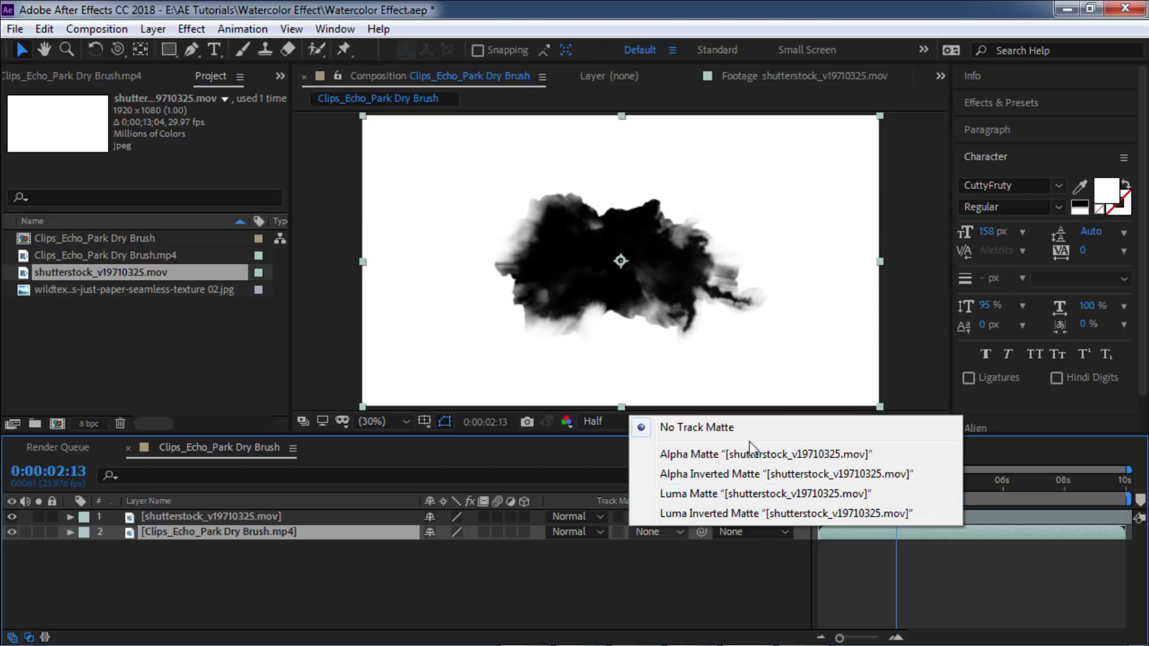
{"action": "left_click", "coordinate": [729, 513]}
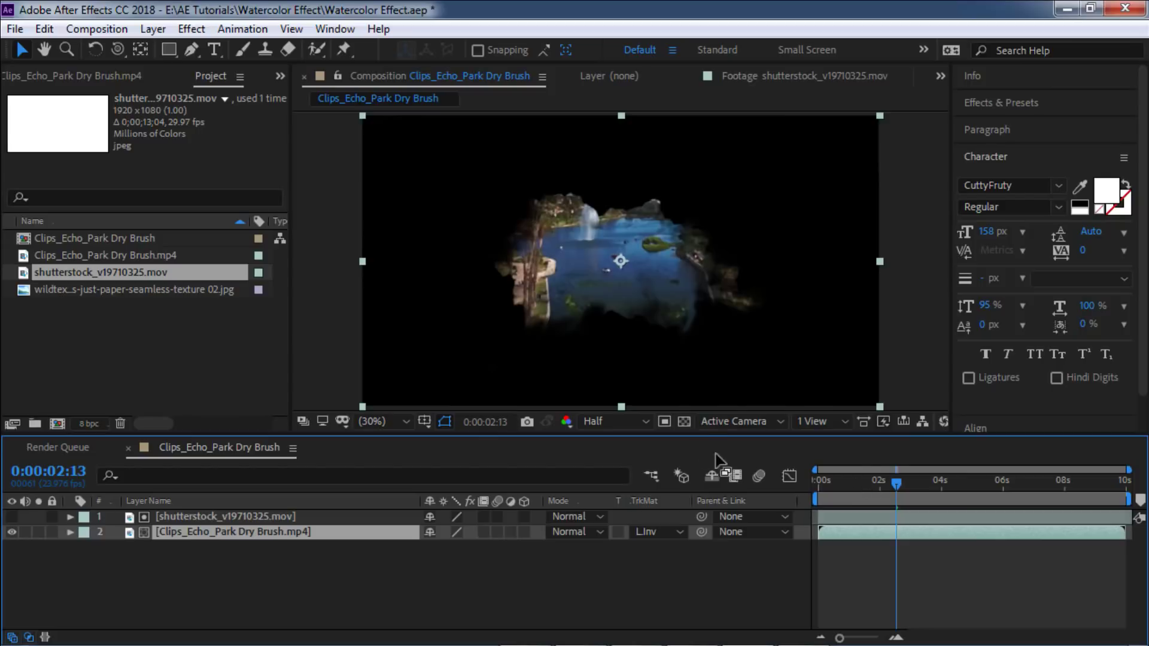
{"action": "left_click", "coordinate": [684, 421]}
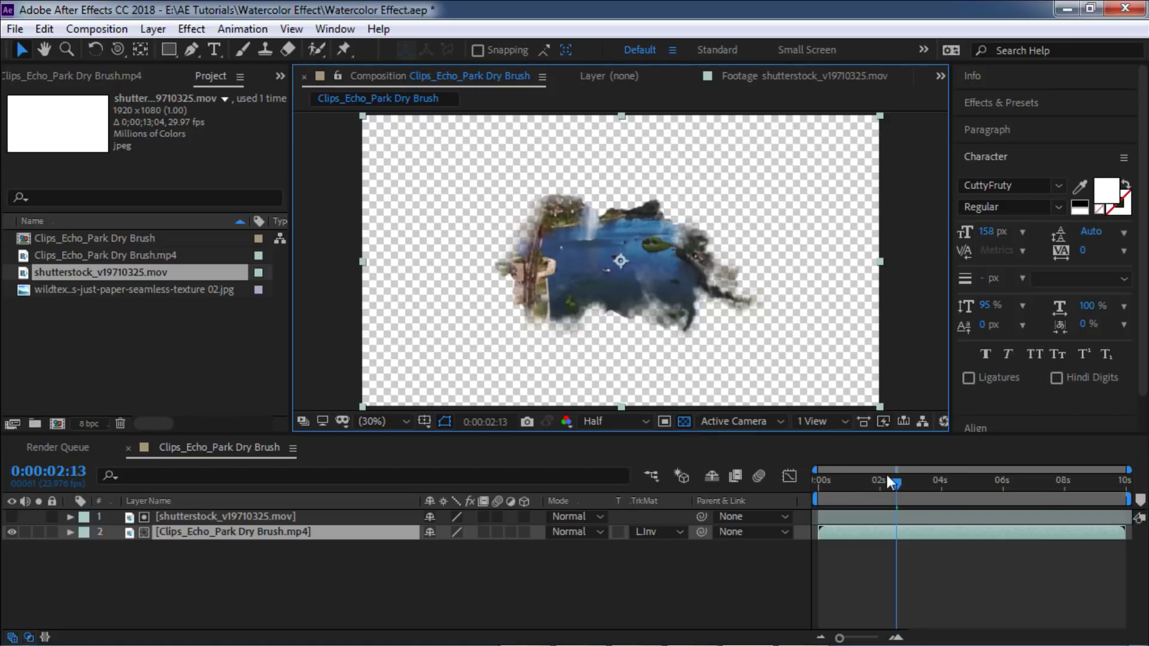
{"action": "left_click_drag", "start_coordinate": [896, 483], "coordinate": [1008, 490]}
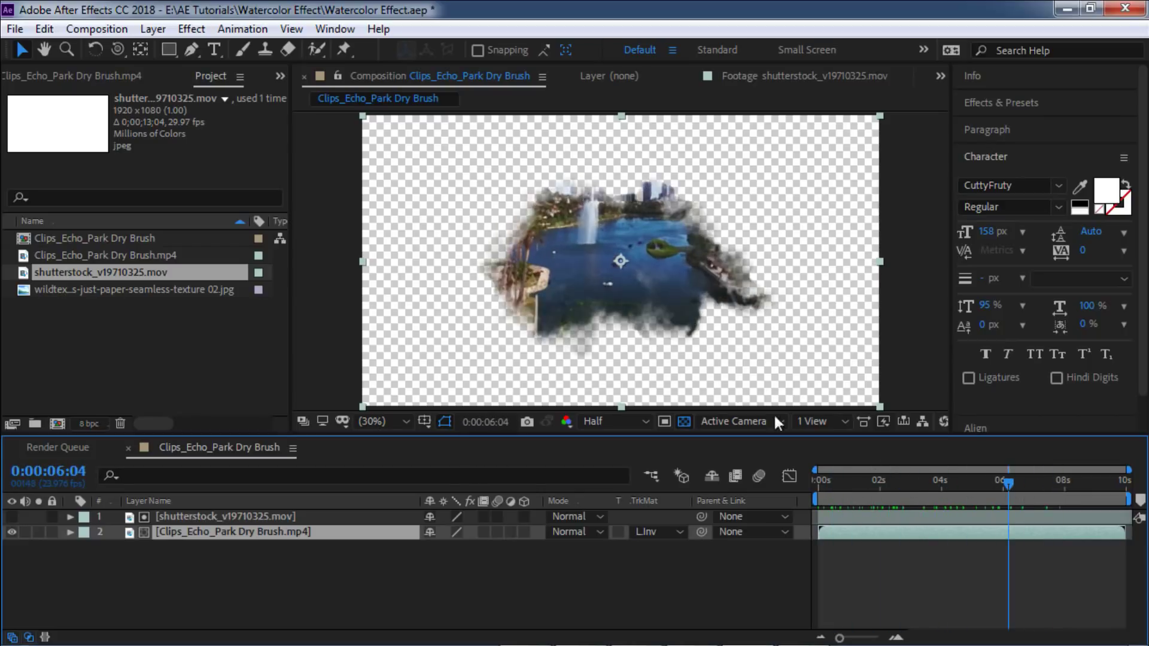
Step: Enlarge the shutterstock_v19710325.mov matte layer, trying 165% and settling on a 175% scale, and scrub to 0:00:06:14 to preview it
{"action": "left_click", "coordinate": [271, 516]}
{"action": "key", "text": "s"}
{"action": "left_click", "coordinate": [455, 533]}
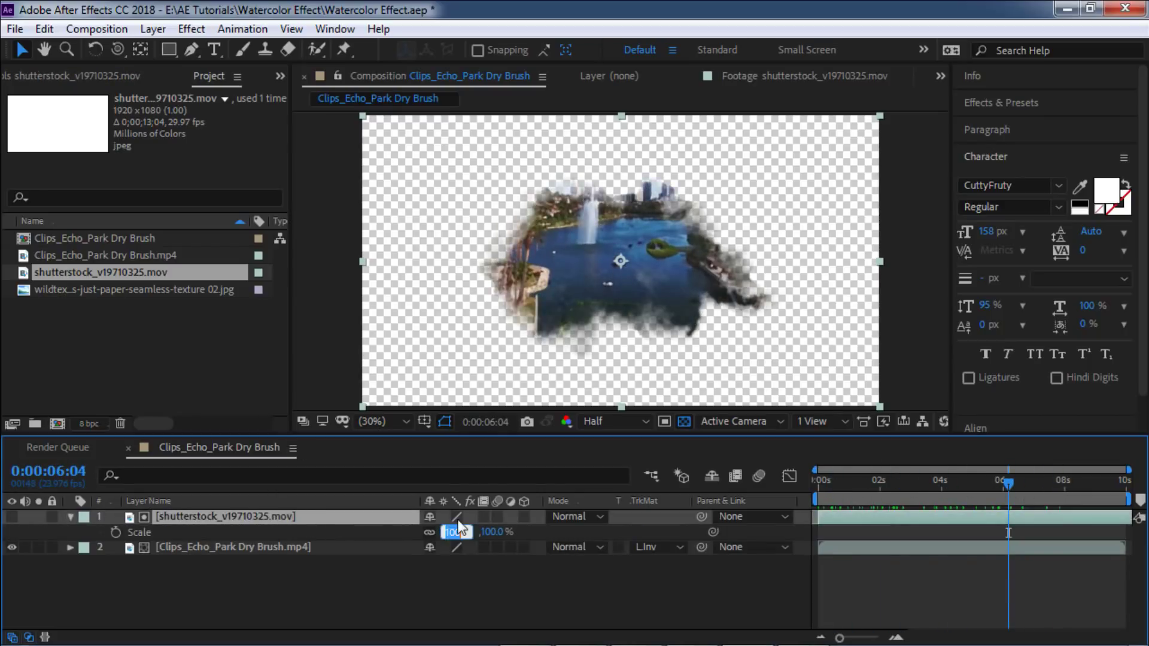
{"action": "type", "text": "165"}
{"action": "key", "text": "Return"}
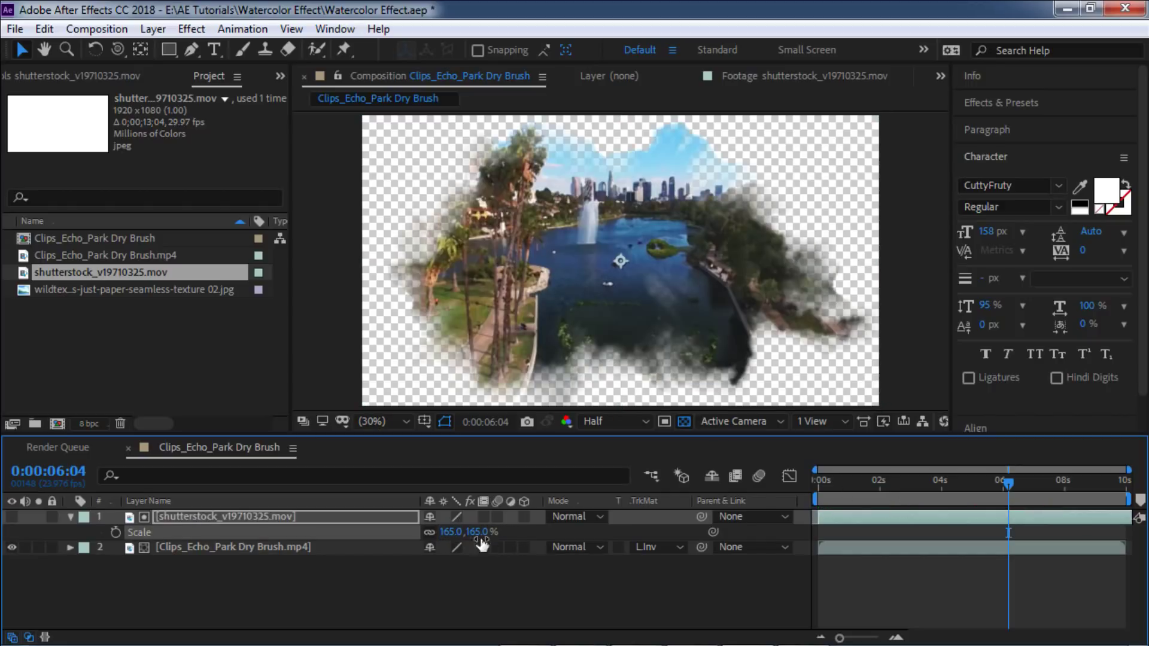
{"action": "left_click", "coordinate": [452, 532]}
{"action": "type", "text": "175"}
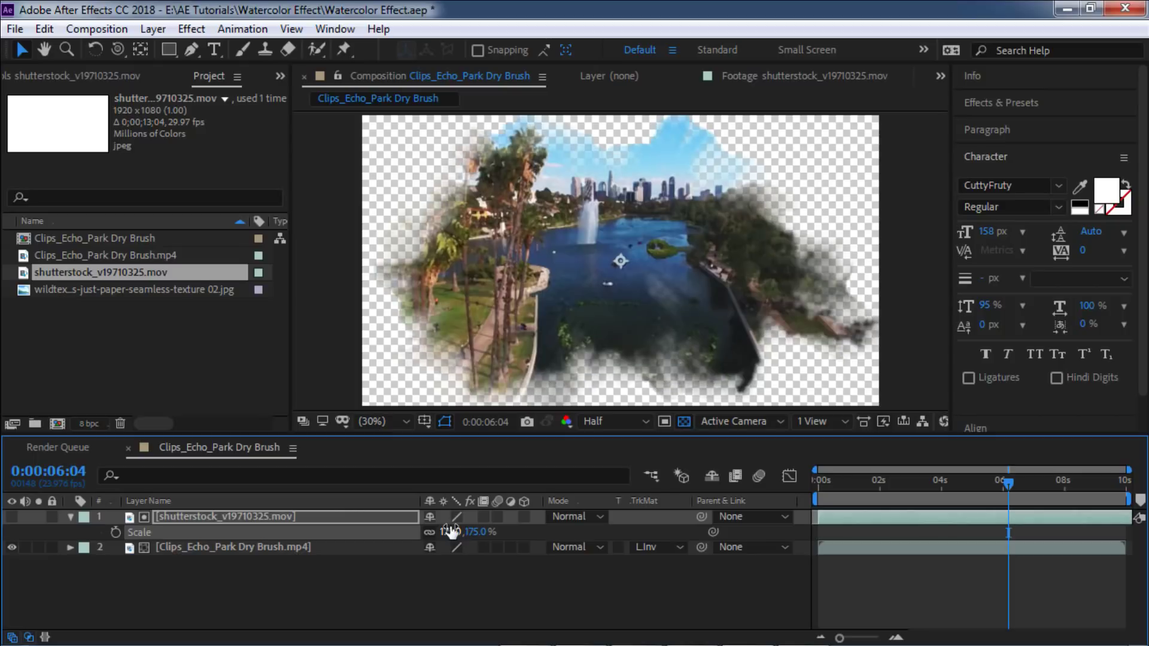
{"action": "key", "text": "Return"}
{"action": "left_click_drag", "start_coordinate": [880, 482], "coordinate": [1021, 479]}
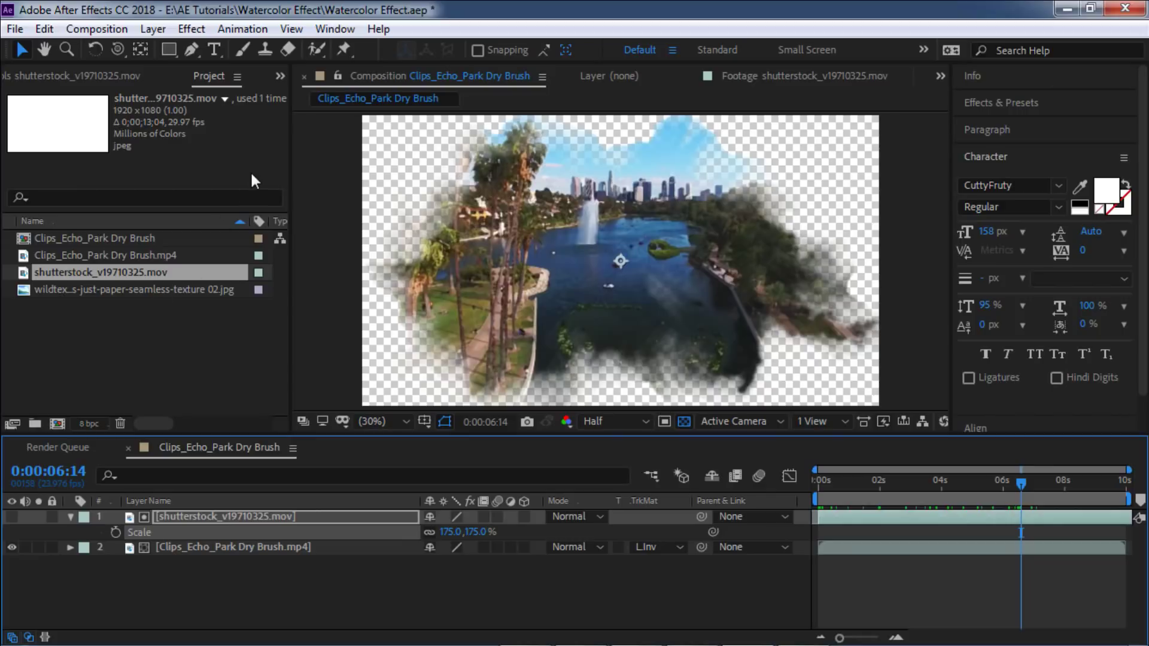
Step: Set the Clips_Echo_Park Dry Brush composition's size to 2000 × 2000 px
{"action": "key", "text": "ctrl+k"}
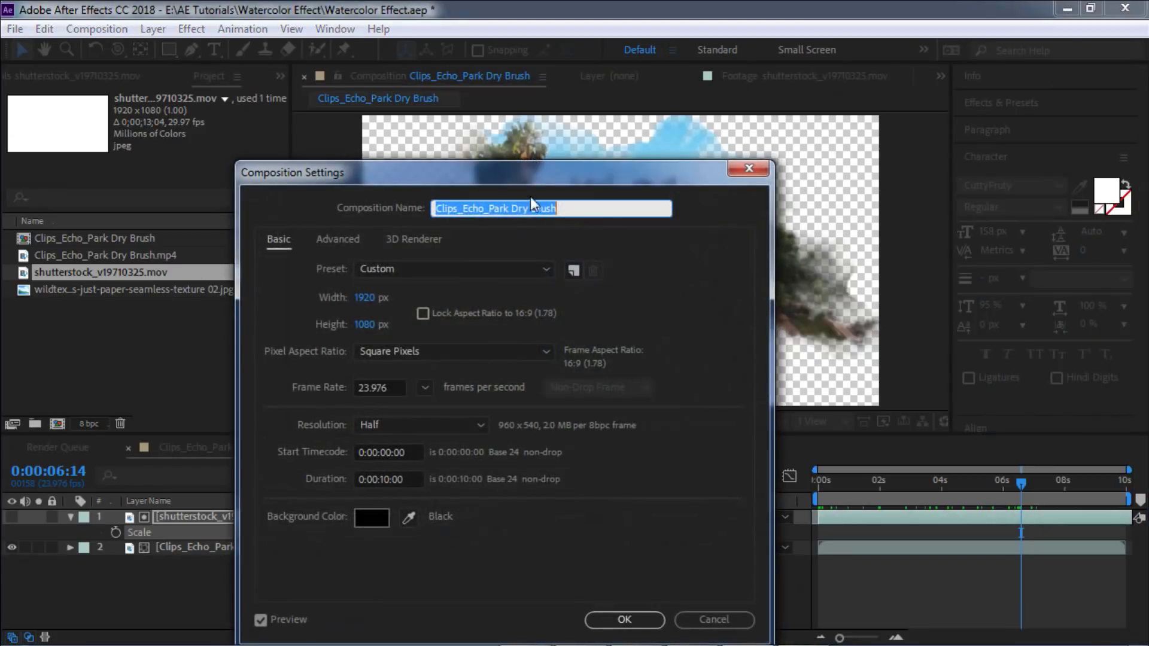
{"action": "left_click_drag", "start_coordinate": [559, 157], "coordinate": [561, 140]}
{"action": "left_click", "coordinate": [384, 258]}
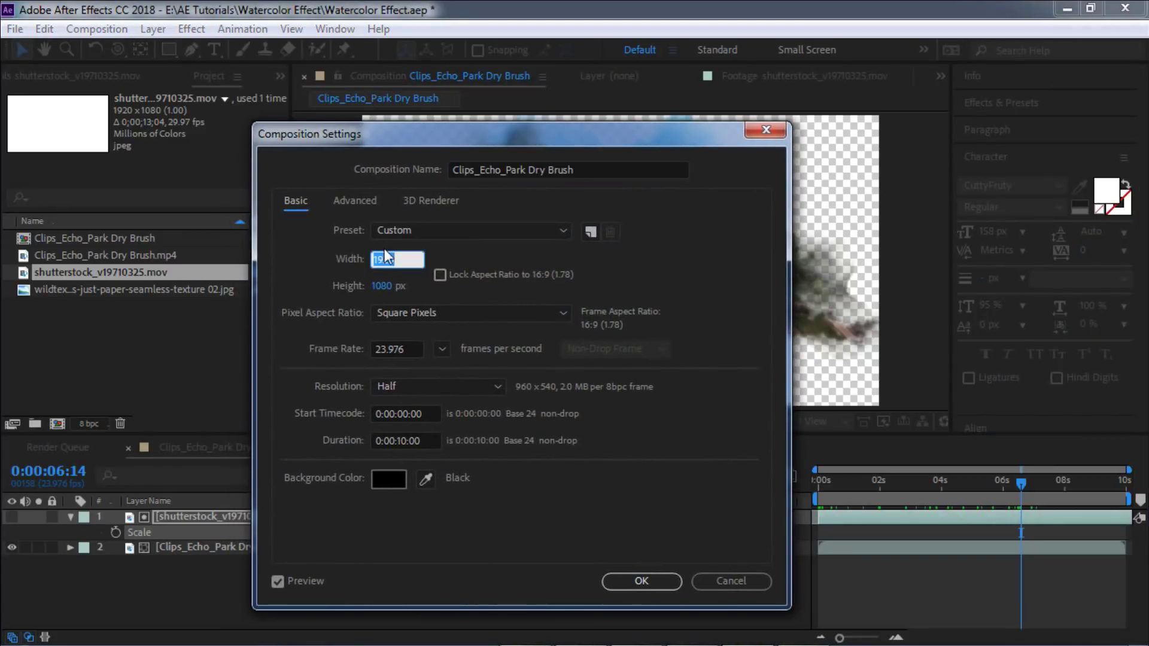
{"action": "type", "text": "2000"}
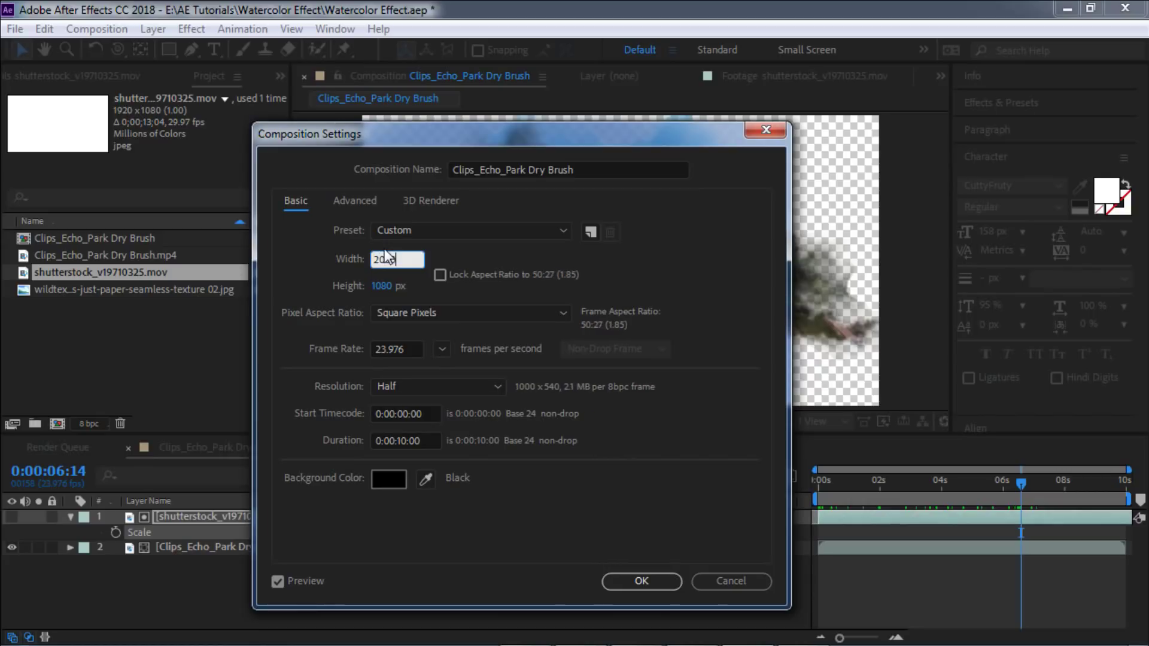
{"action": "key", "text": "Tab"}
{"action": "type", "text": "2000"}
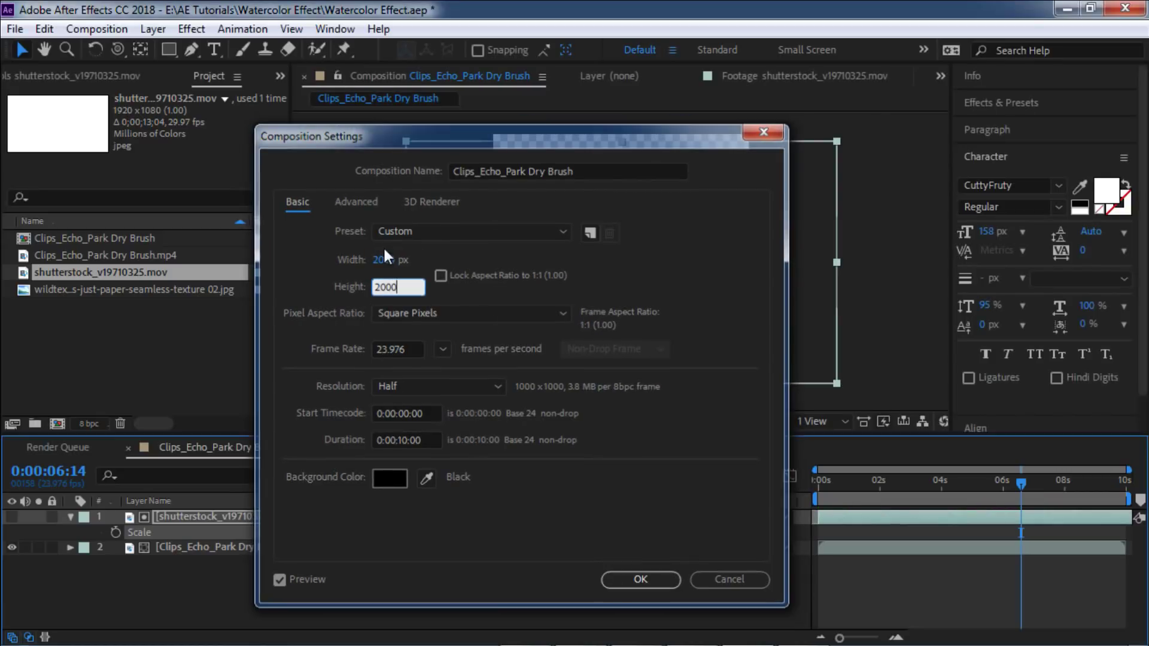
{"action": "key", "text": "Return"}
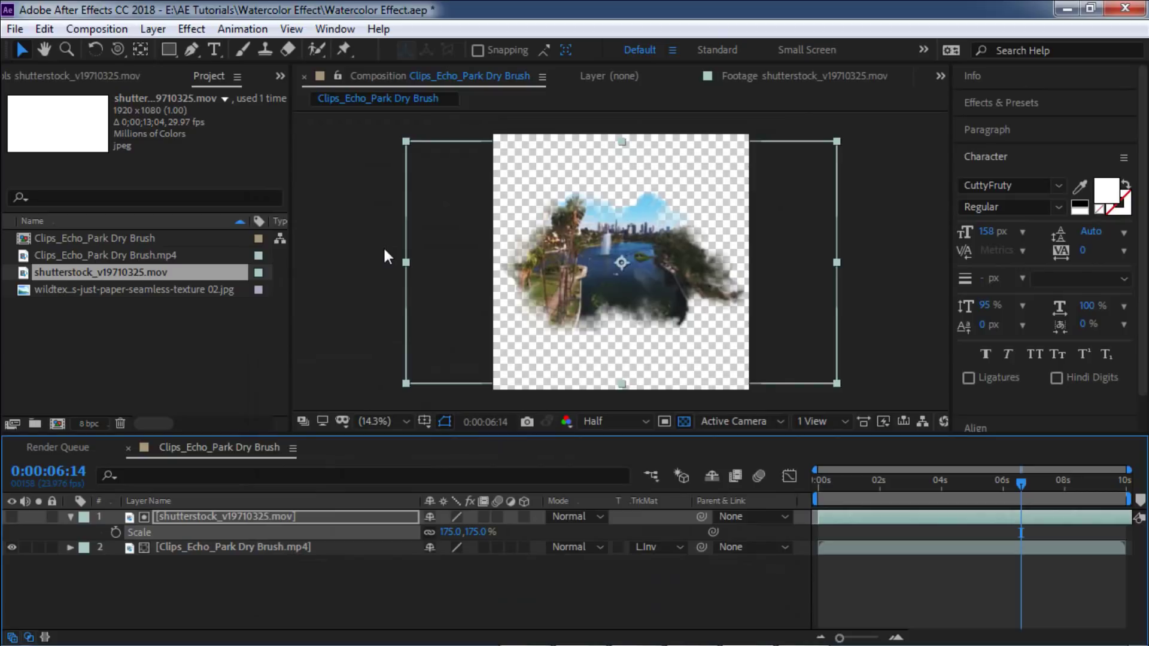
Step: Widen the Clips_Echo_Park Dry Brush composition to 3000 px
{"action": "key", "text": "ctrl+k"}
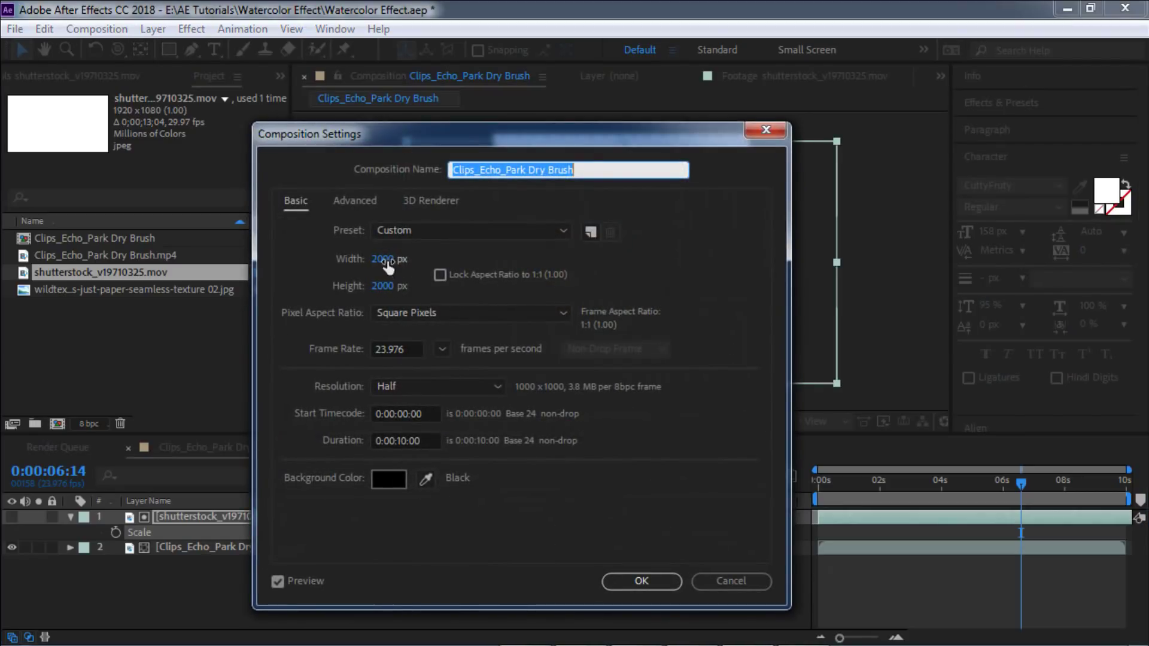
{"action": "left_click", "coordinate": [395, 259]}
{"action": "type", "text": "3000"}
{"action": "key", "text": "Return"}
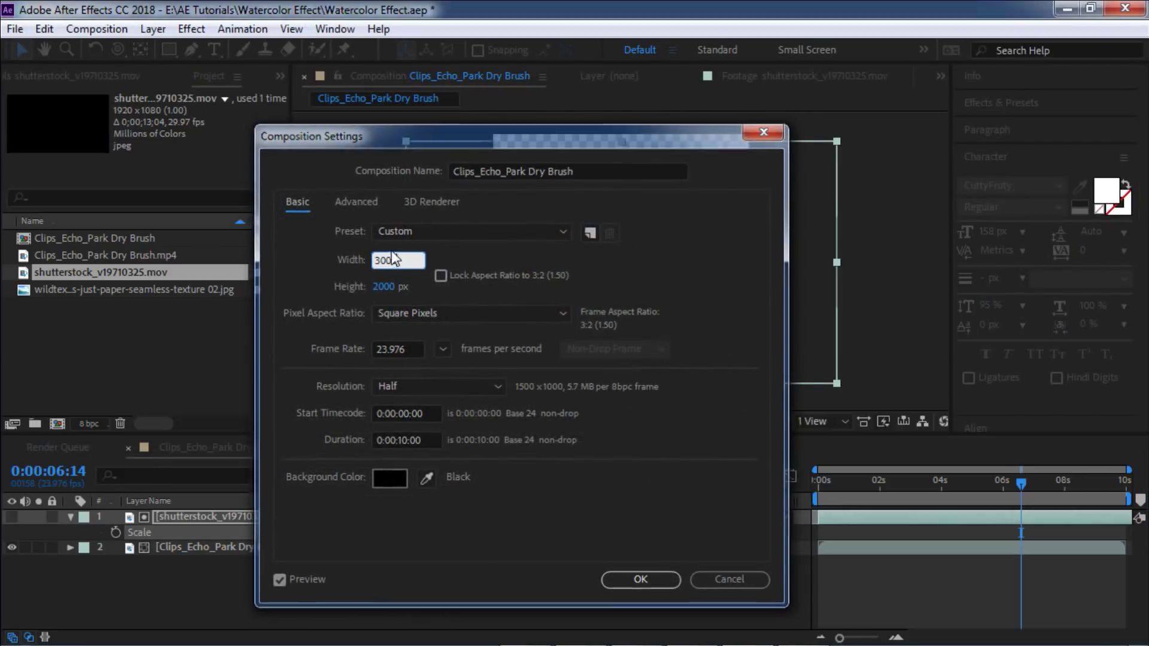
Step: Preview the wildtextures paper texture image and add it to the composition as the bottom layer beneath the Dry Brush clip
{"action": "left_click", "coordinate": [144, 290]}
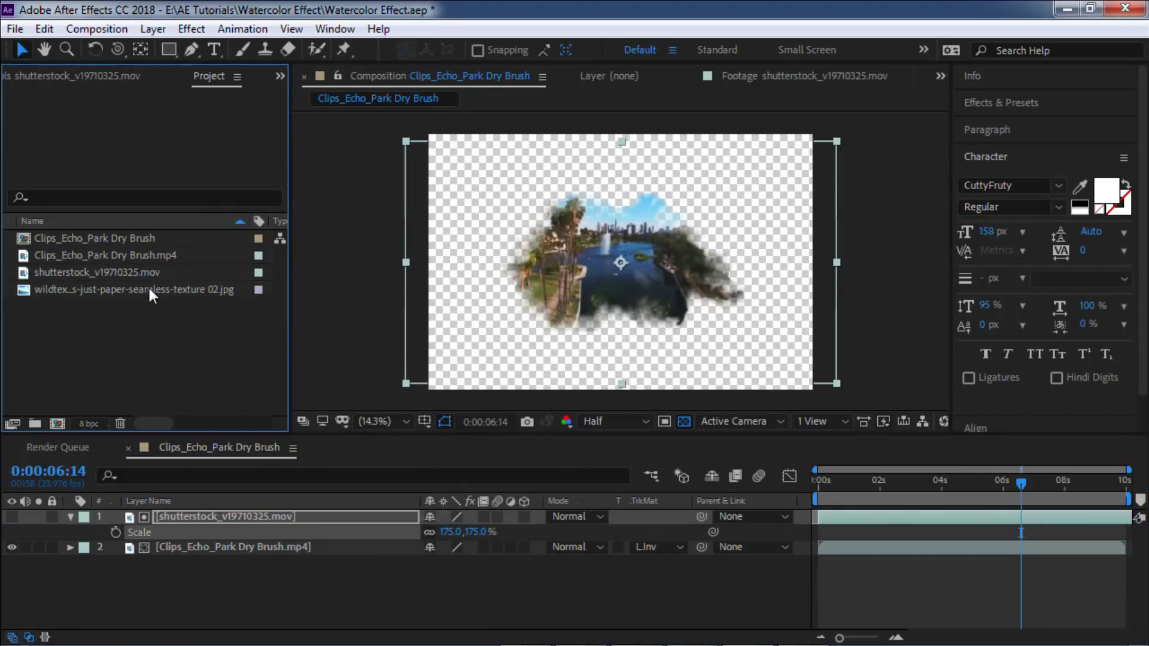
{"action": "double_click", "coordinate": [149, 289]}
{"action": "key", "text": "comma"}
{"action": "key", "text": "comma"}
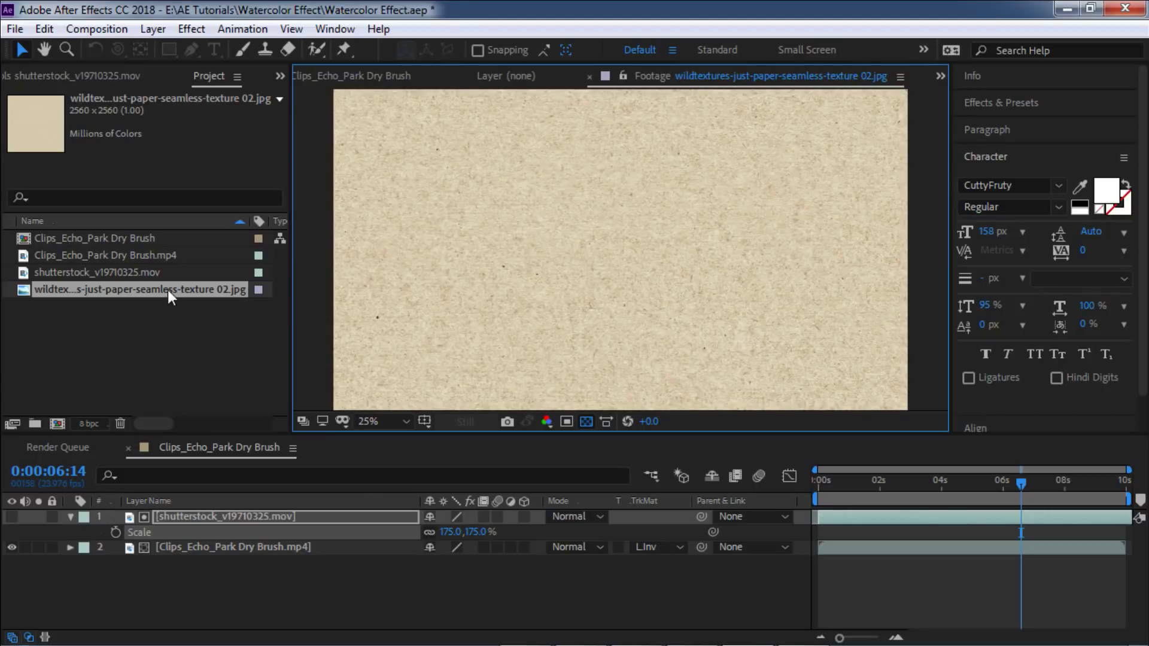
{"action": "left_click_drag", "start_coordinate": [167, 290], "coordinate": [239, 580]}
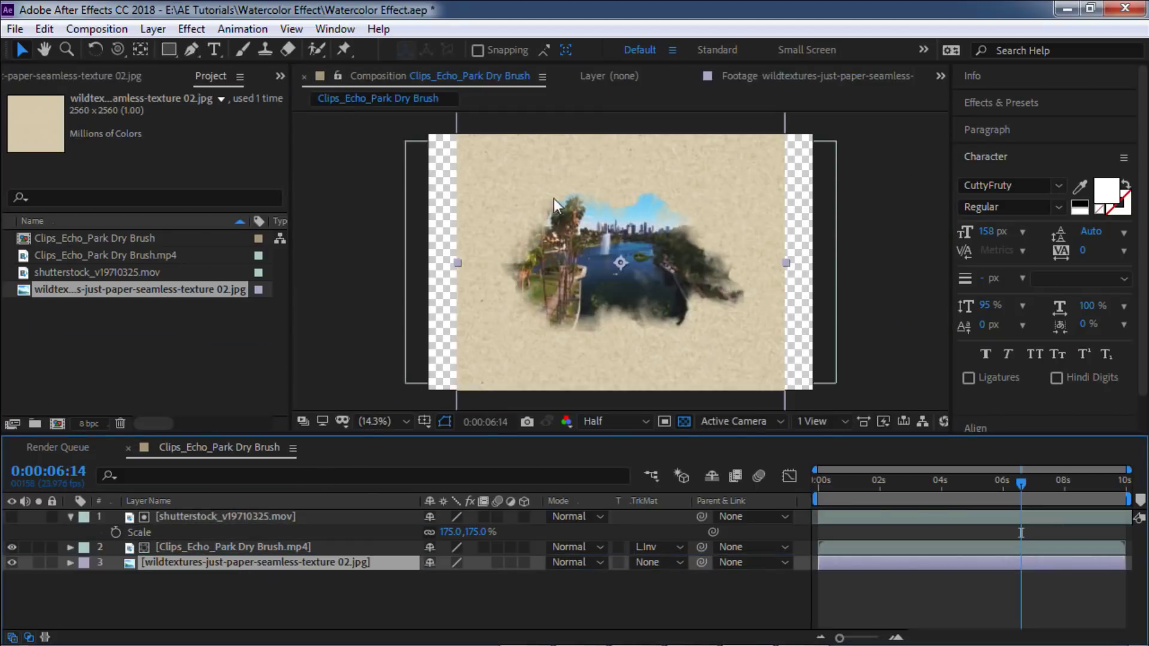
Step: Scale the paper texture layer to 123% to cover the whole composition frame
{"action": "key", "text": "s"}
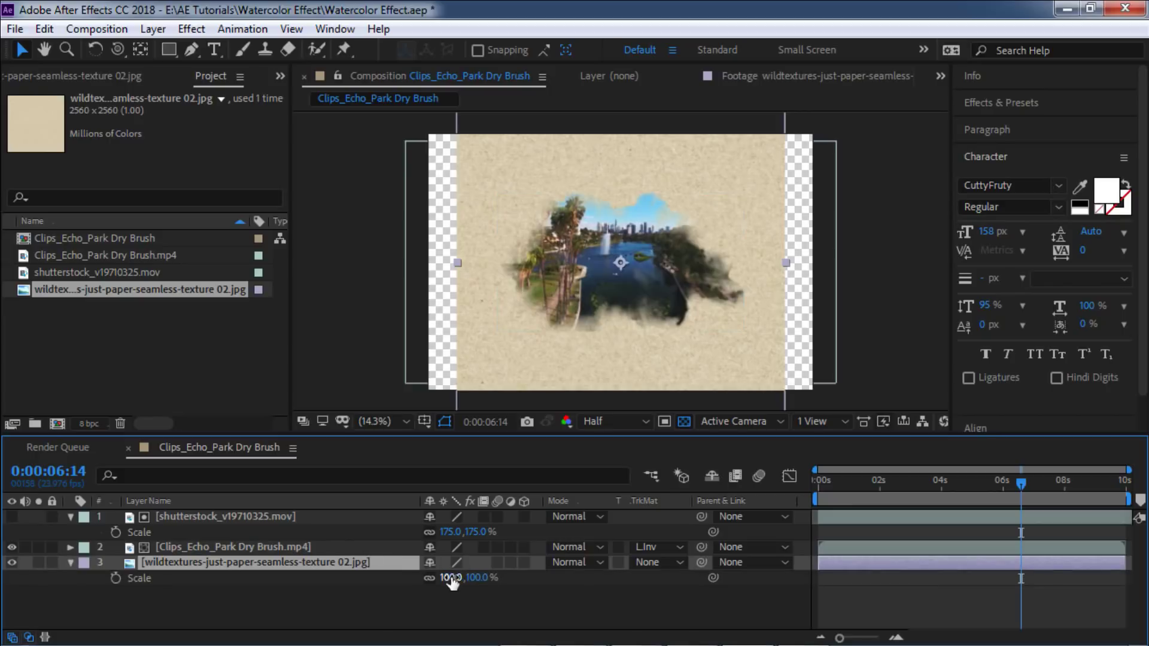
{"action": "left_click_drag", "start_coordinate": [452, 581], "coordinate": [473, 565]}
{"action": "key", "text": "period"}
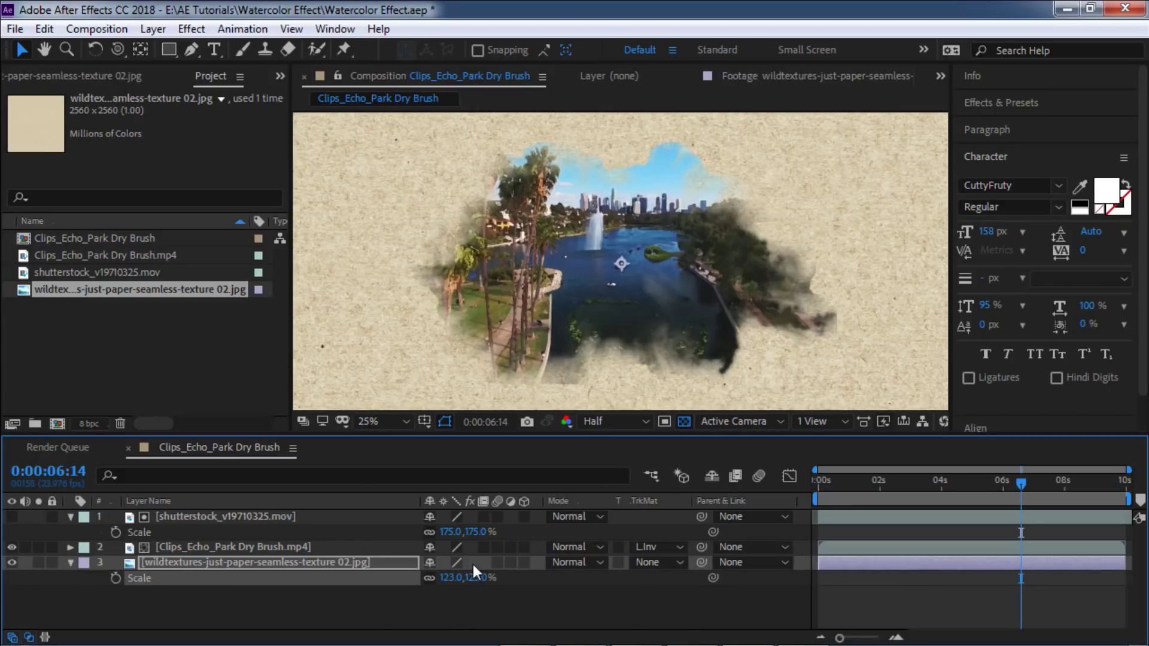
Step: Set the Dry Brush clip layer's blending mode to Multiply and inspect the paper texture showing through at 50% magnification
{"action": "left_click", "coordinate": [191, 546]}
{"action": "left_click", "coordinate": [70, 517]}
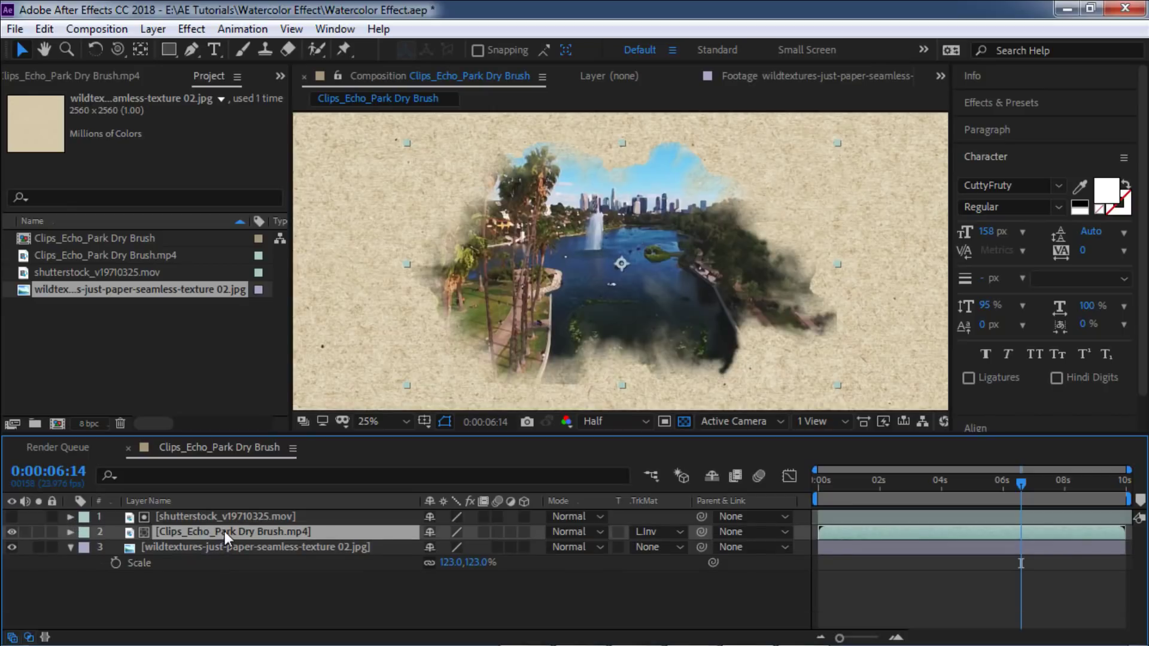
{"action": "left_click", "coordinate": [571, 531]}
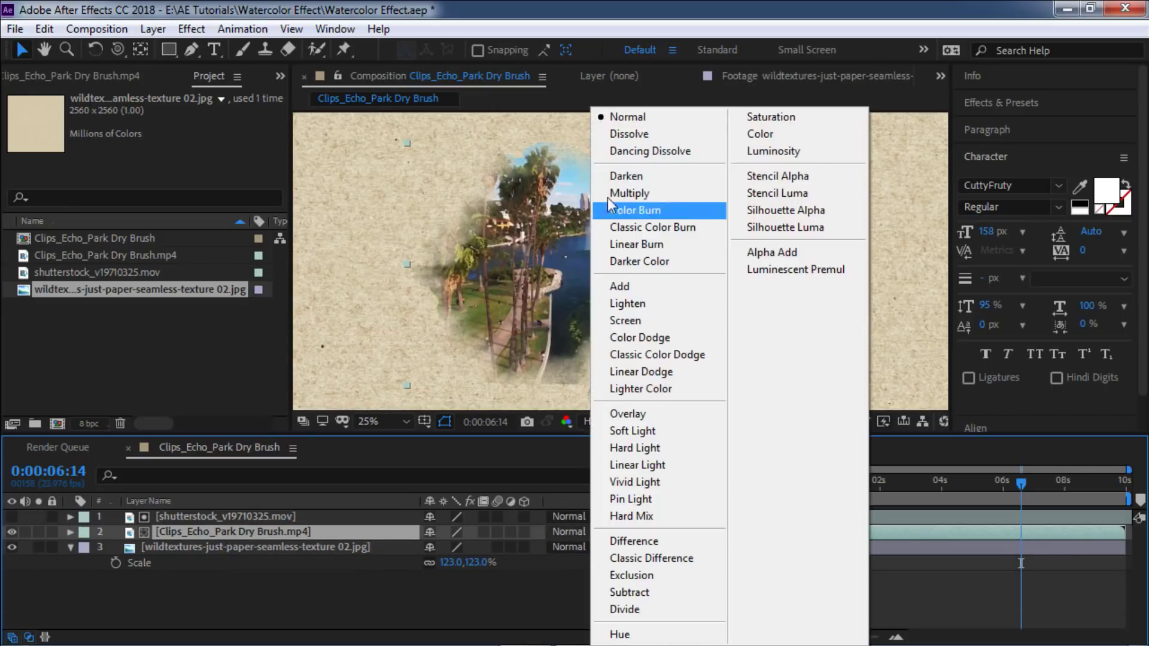
{"action": "left_click", "coordinate": [638, 193]}
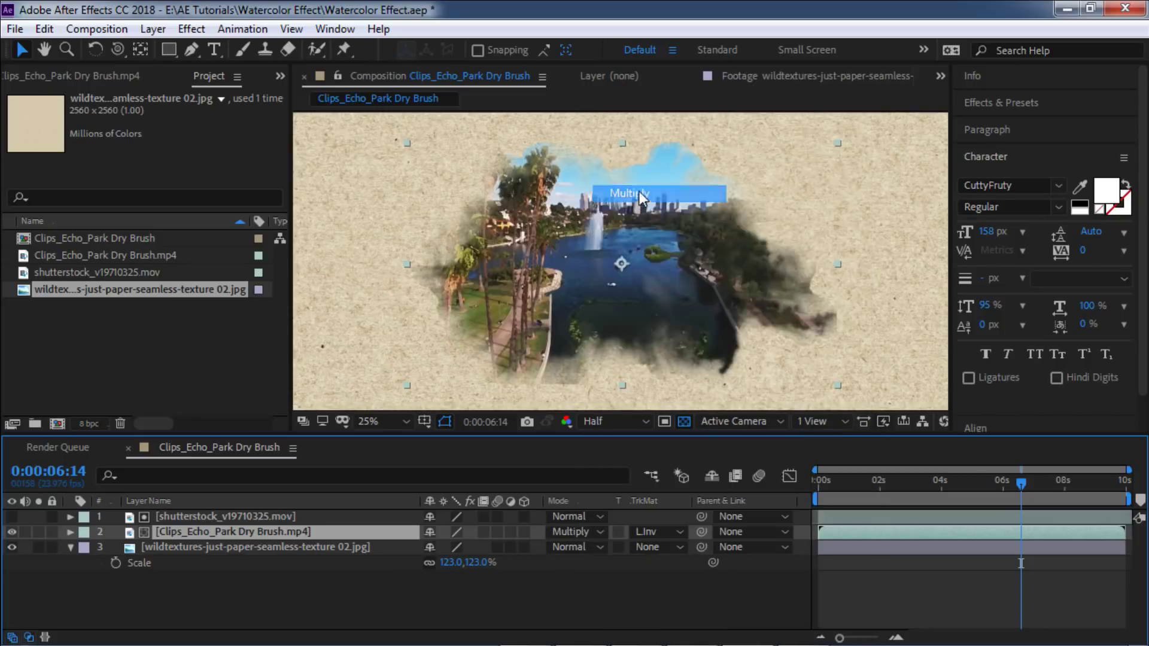
{"action": "scroll", "coordinate": [660, 178], "scroll_direction": "up", "scroll_amount": 2}
{"action": "left_click_drag", "start_coordinate": [641, 231], "coordinate": [661, 212]}
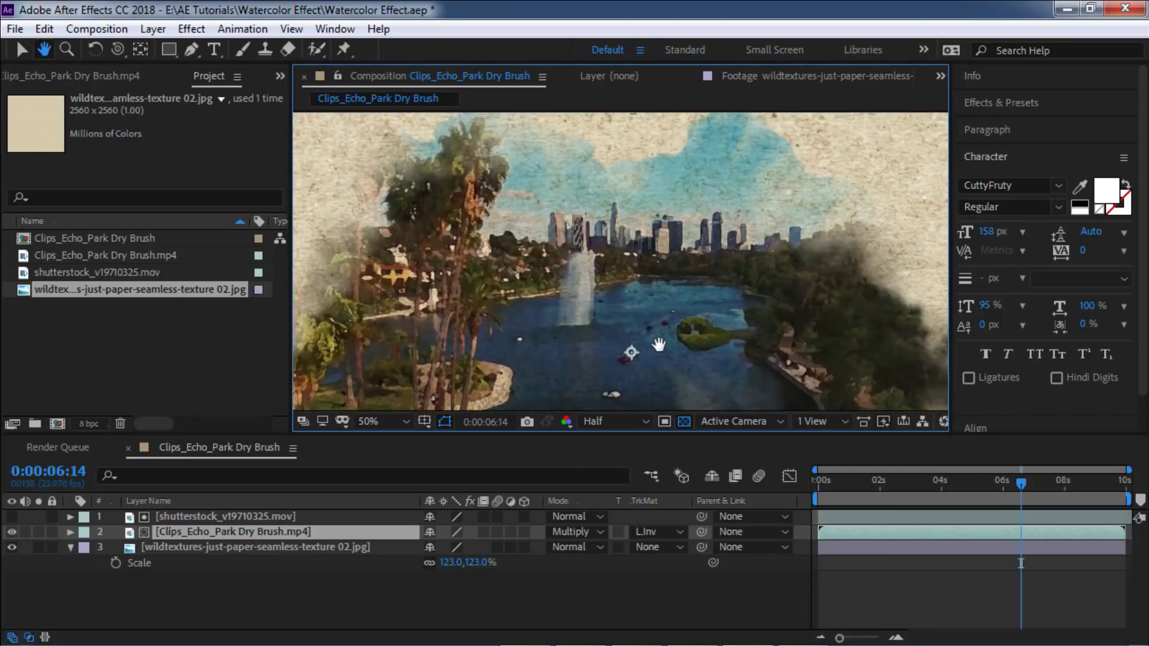
{"action": "key", "text": "v"}
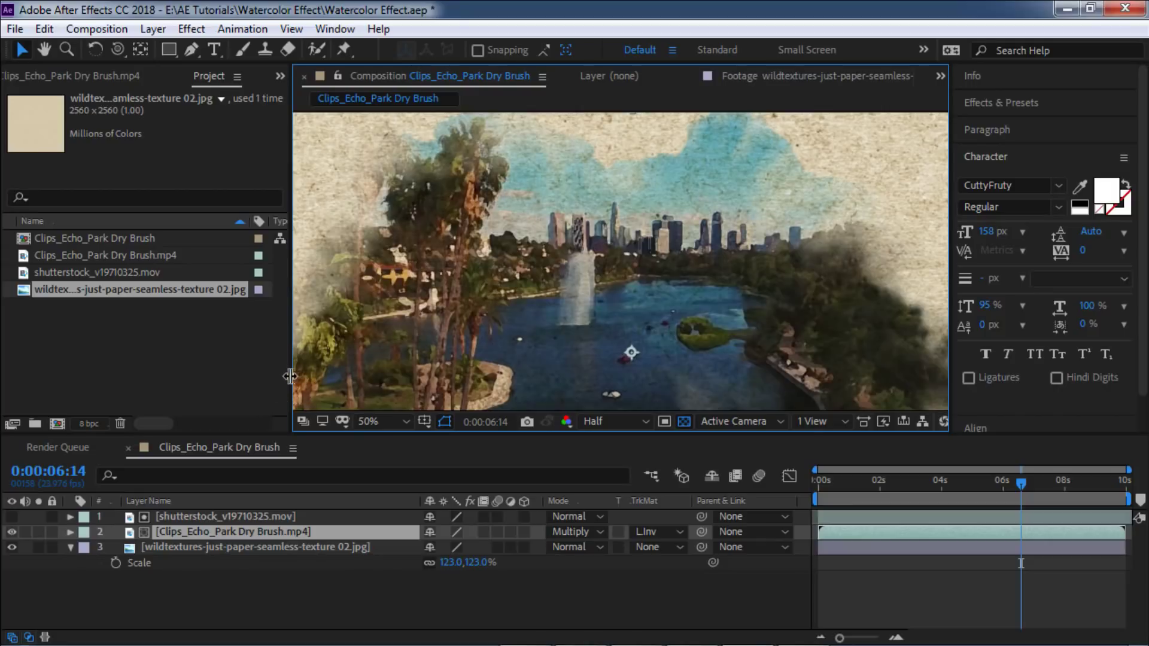
Step: Enlarge the composition viewer by narrowing the project area and shortening the timeline, and center the image in it
{"action": "left_click_drag", "start_coordinate": [292, 372], "coordinate": [178, 374]}
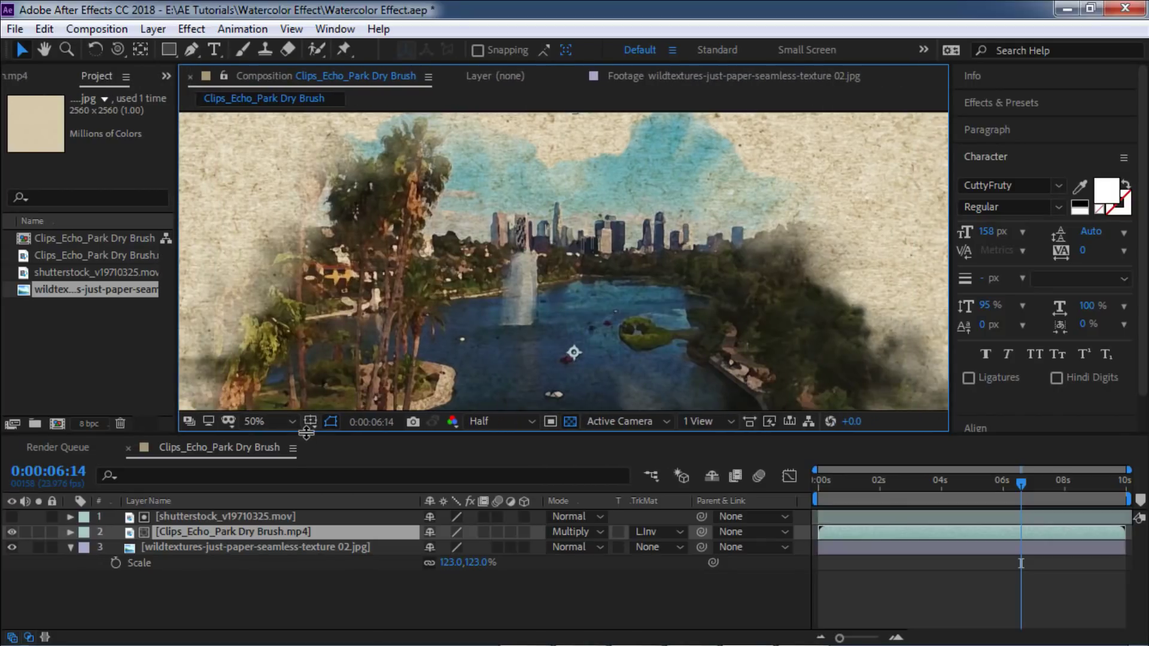
{"action": "left_click_drag", "start_coordinate": [303, 433], "coordinate": [308, 500]}
{"action": "key", "text": "h"}
{"action": "left_click_drag", "start_coordinate": [540, 369], "coordinate": [538, 320]}
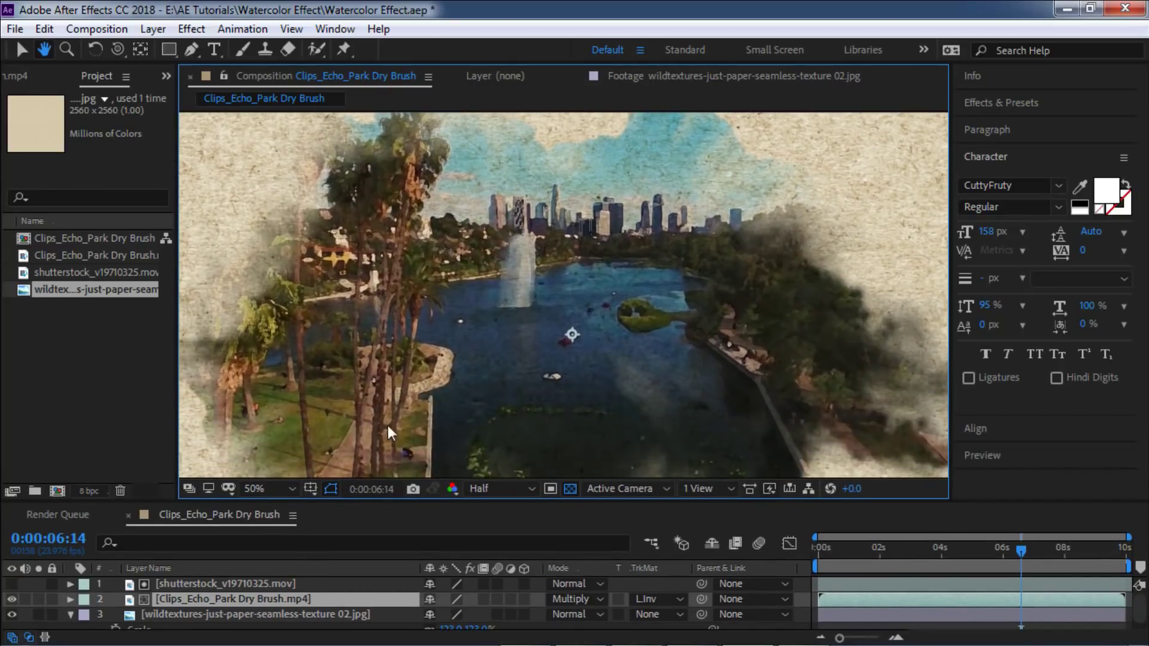
Step: Apply a Curves effect to the Dry Brush clip and raise the RGB curve's upper midtones while anchoring the shadows
{"action": "left_click", "coordinate": [192, 28]}
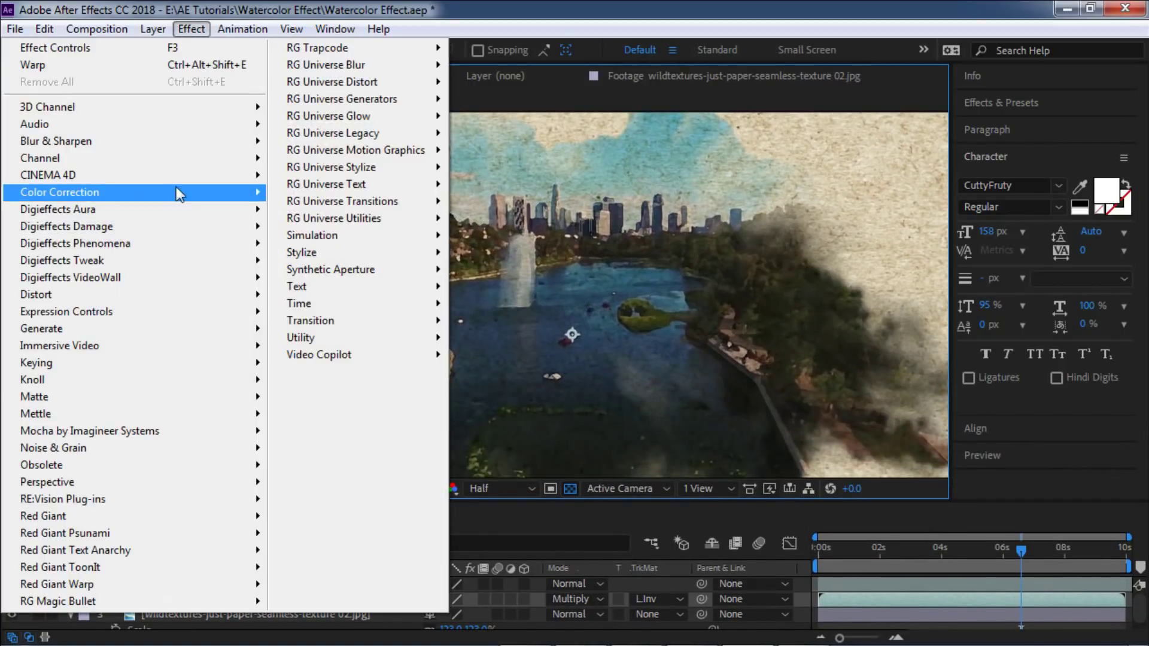
{"action": "mouse_move", "coordinate": [249, 191]}
{"action": "left_click", "coordinate": [340, 325]}
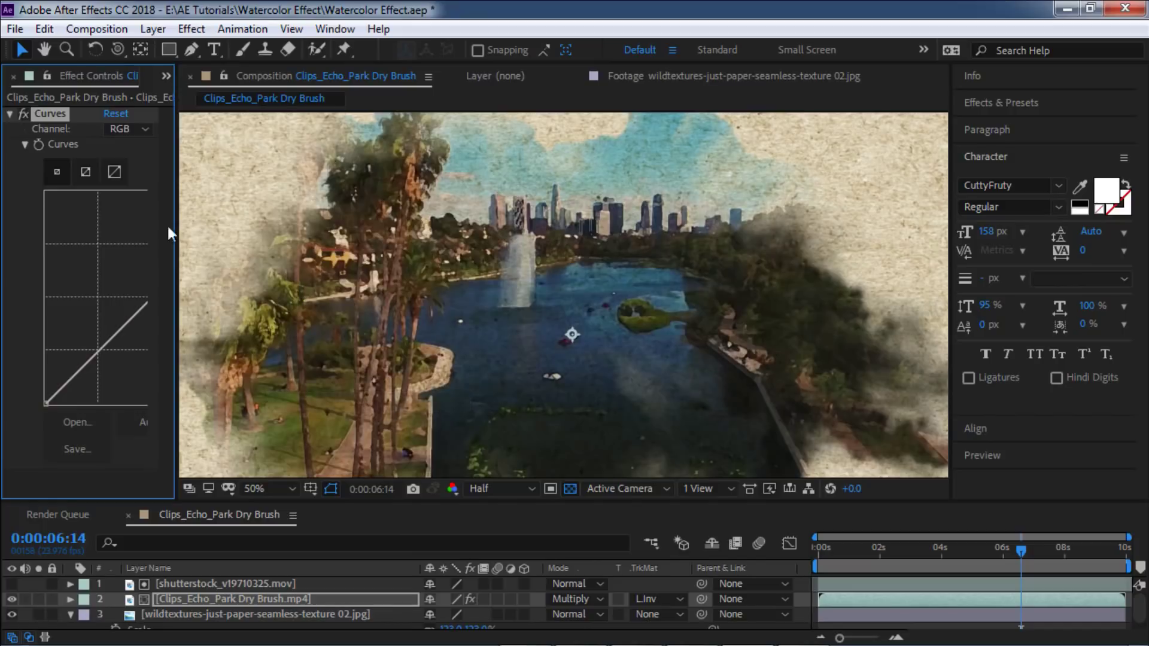
{"action": "mouse_move", "coordinate": [176, 279]}
{"action": "left_mouse_down"}
{"action": "mouse_move", "coordinate": [262, 269]}
{"action": "mouse_move", "coordinate": [170, 262]}
{"action": "left_mouse_up"}
{"action": "left_click_drag", "start_coordinate": [99, 343], "coordinate": [97, 347]}
Step: Apply a Vibrance effect to the Dry Brush clip with Vibrance at 50 and Saturation at 35
{"action": "left_click", "coordinate": [192, 29]}
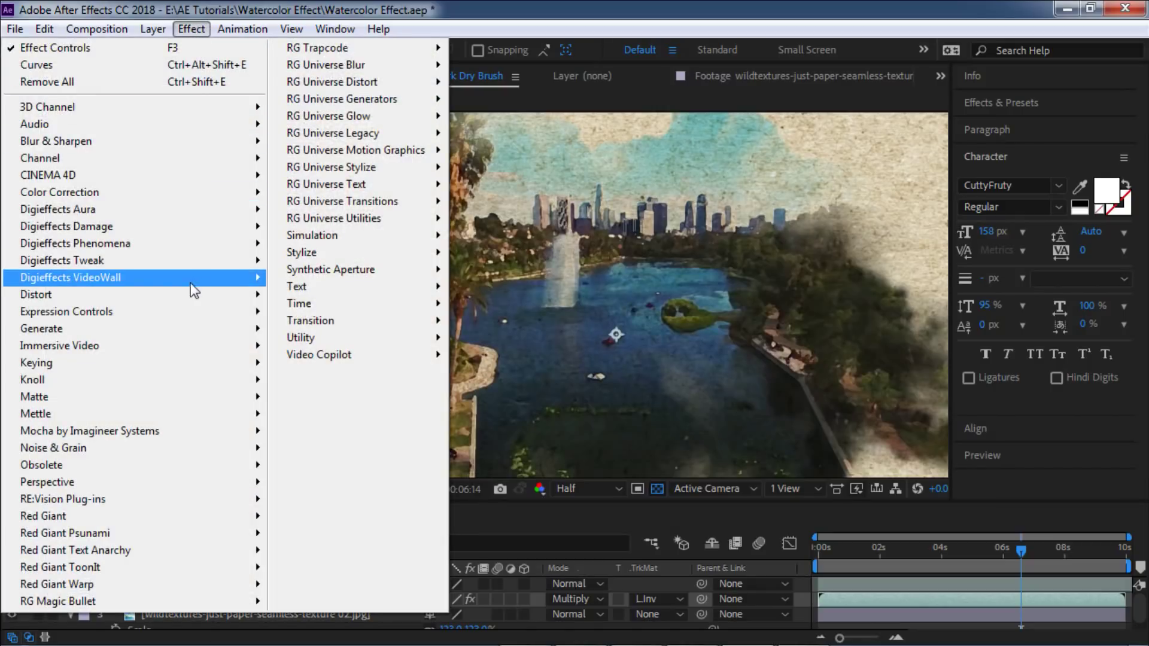
{"action": "mouse_move", "coordinate": [200, 192]}
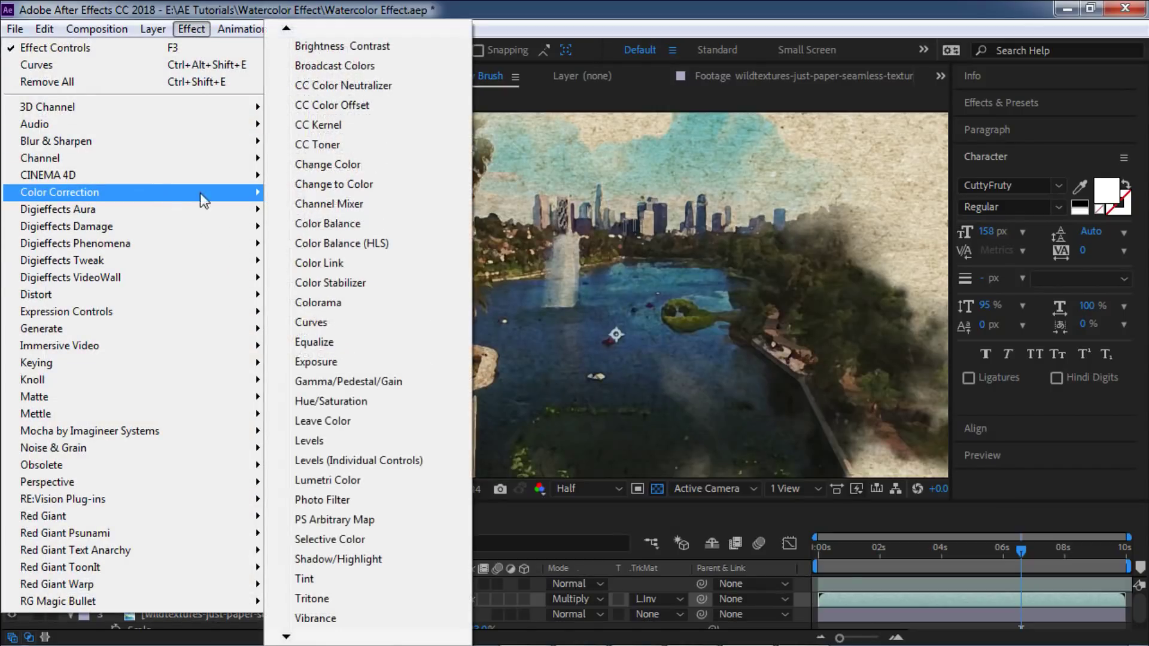
{"action": "left_click", "coordinate": [323, 618]}
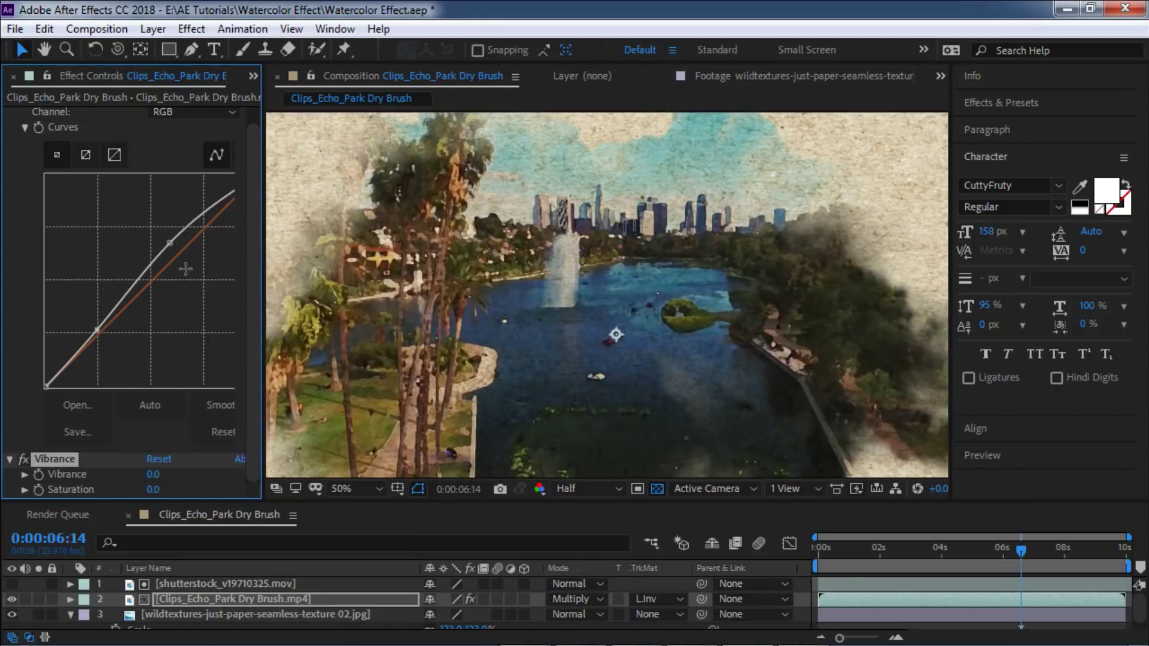
{"action": "left_click", "coordinate": [153, 474]}
{"action": "type", "text": "50"}
{"action": "key", "text": "Return"}
{"action": "left_click", "coordinate": [153, 489]}
{"action": "type", "text": "35"}
{"action": "key", "text": "Return"}
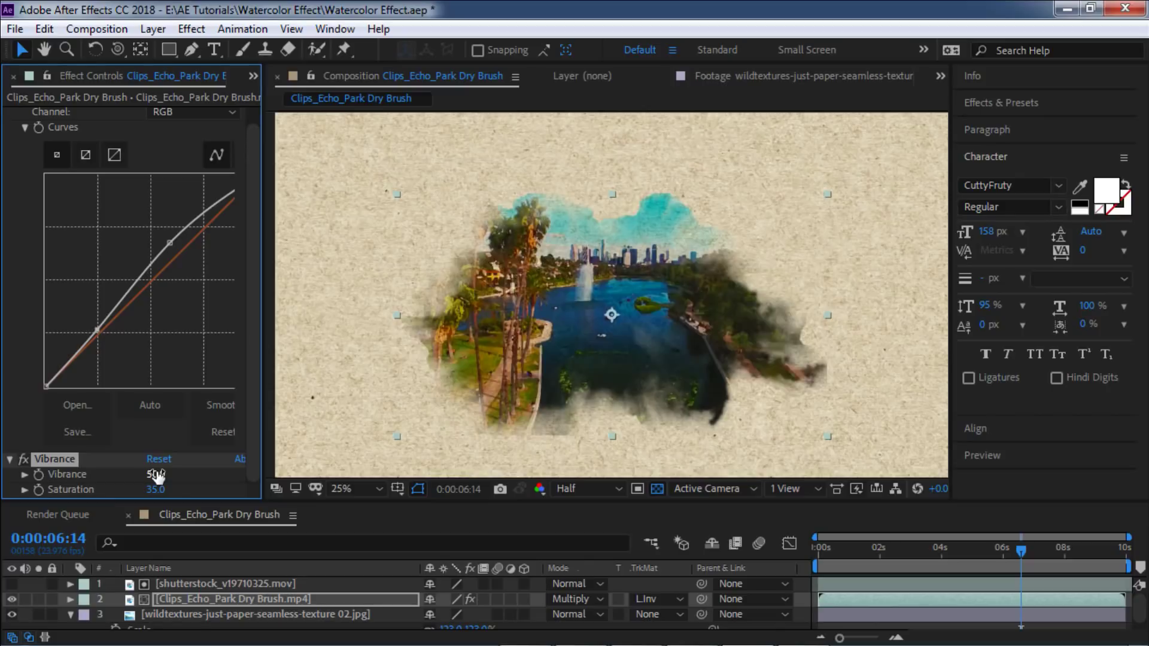
Step: Lower the viewer resolution to Third and play the composition from the beginning to preview the ink reveal
{"action": "left_click", "coordinate": [861, 542]}
{"action": "key", "text": "Home"}
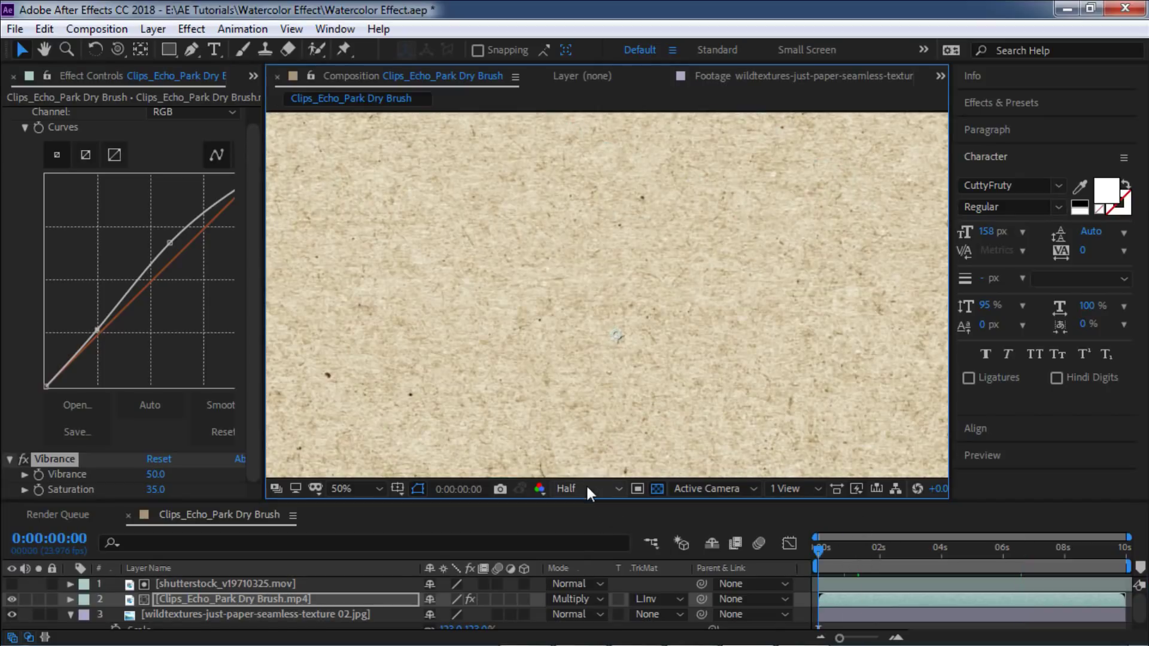
{"action": "left_click", "coordinate": [588, 489]}
{"action": "left_click", "coordinate": [589, 570]}
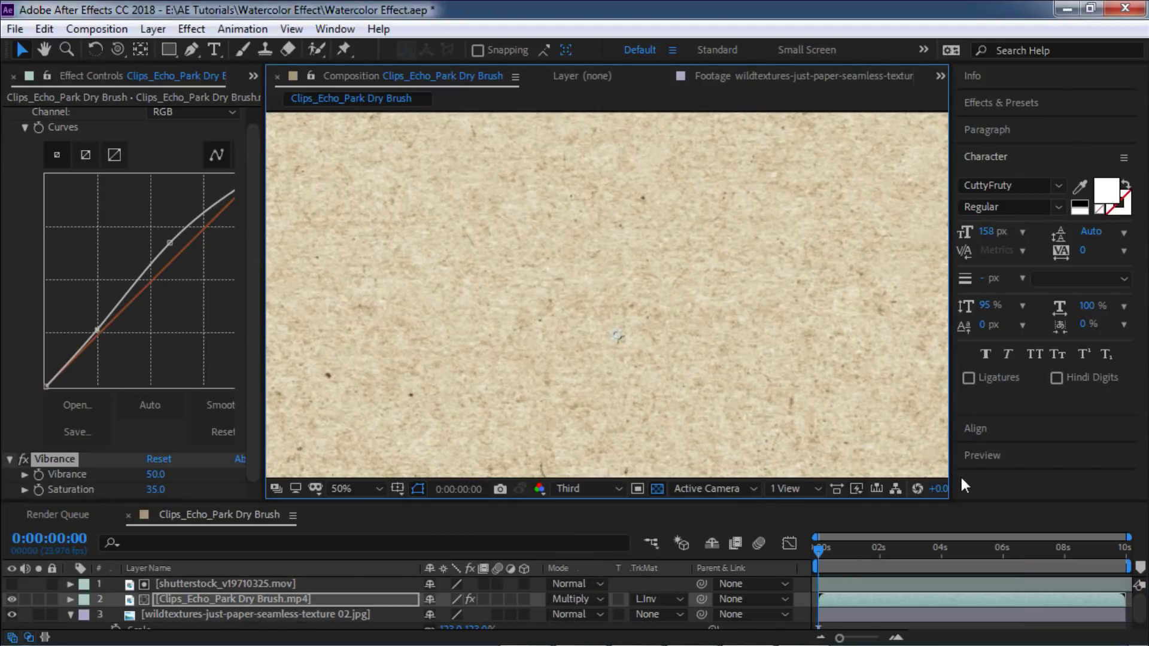
{"action": "key", "text": "space"}
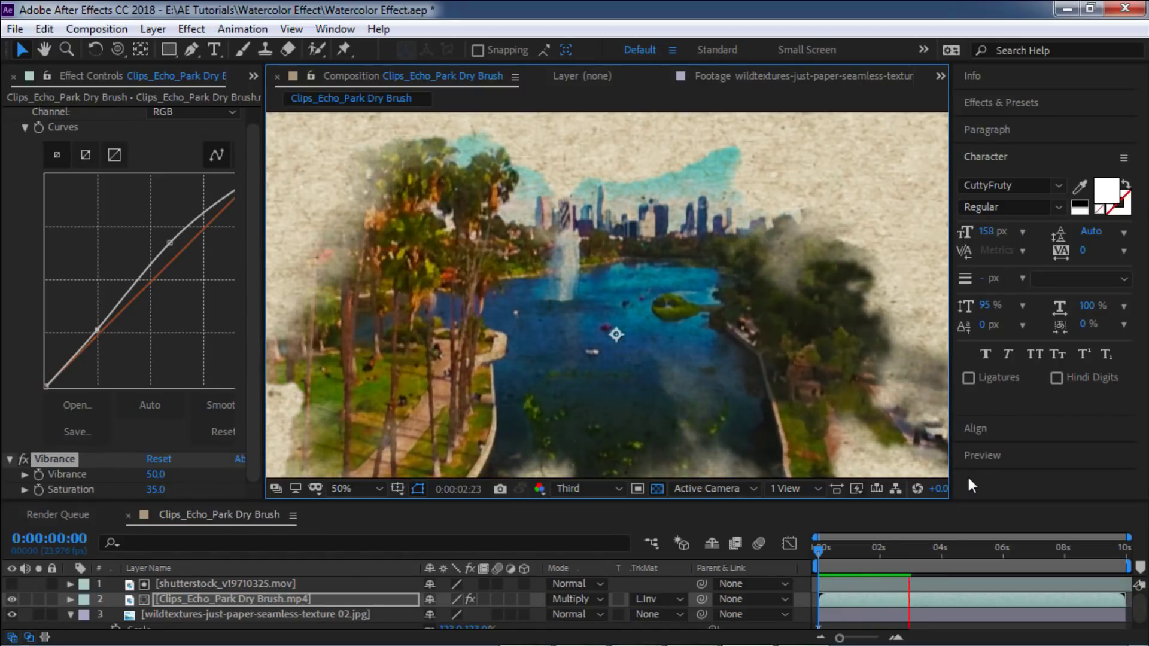
{"action": "key", "text": "space"}
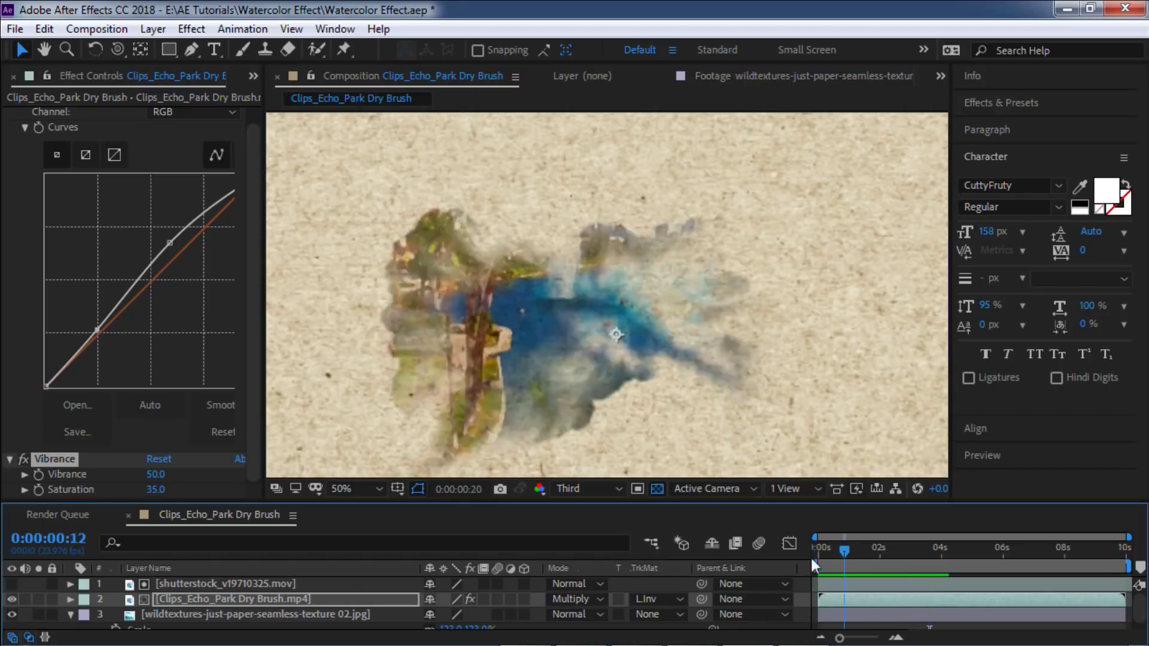
Step: Fit the whole composition in the viewer and play the watercolor reveal again from the start
{"action": "left_click", "coordinate": [342, 488]}
{"action": "left_click", "coordinate": [390, 190]}
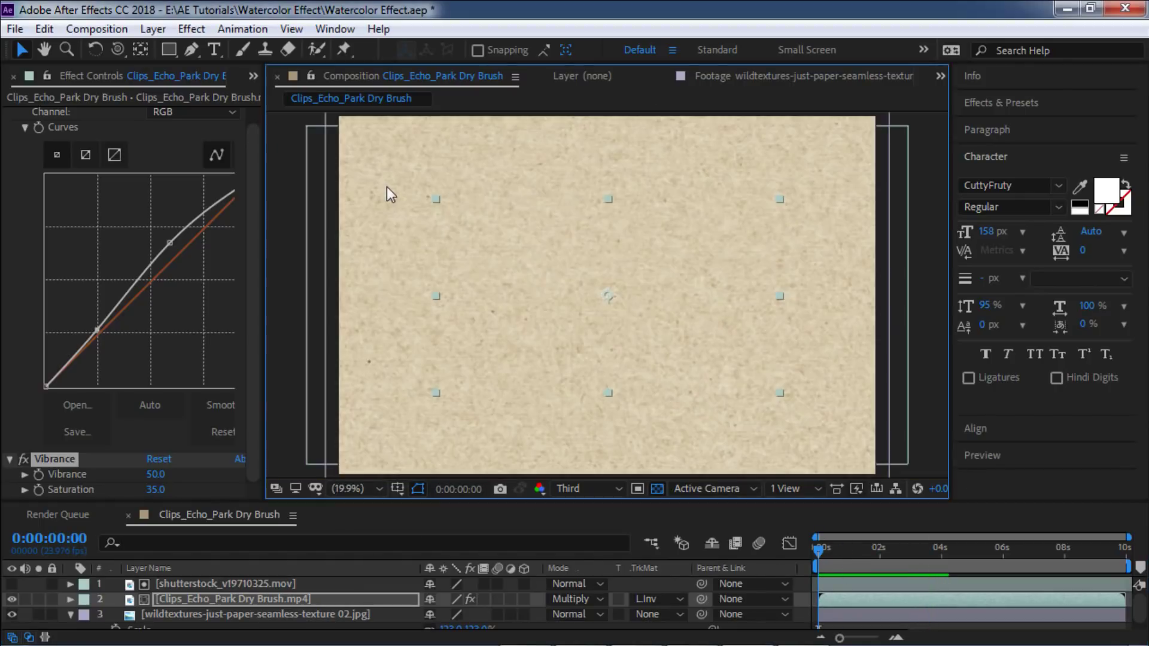
{"action": "key", "text": "space"}
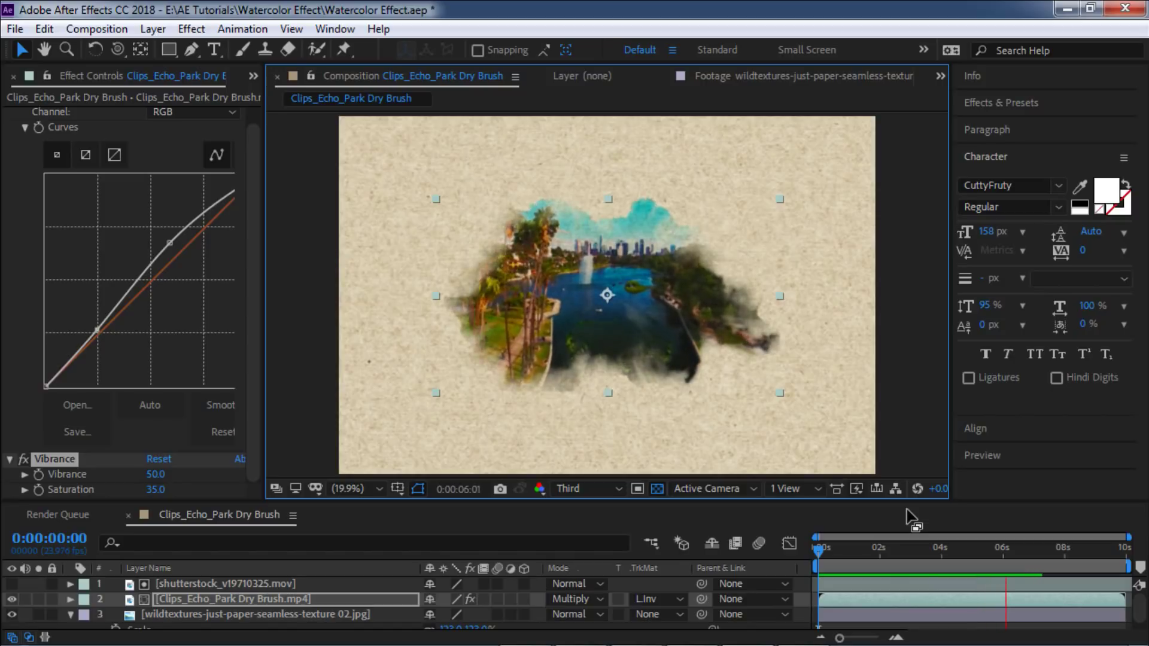
Step: Create a new composition named Watercolor at 1920 by 1080 px
{"action": "left_click", "coordinate": [254, 75]}
{"action": "left_click", "coordinate": [290, 112]}
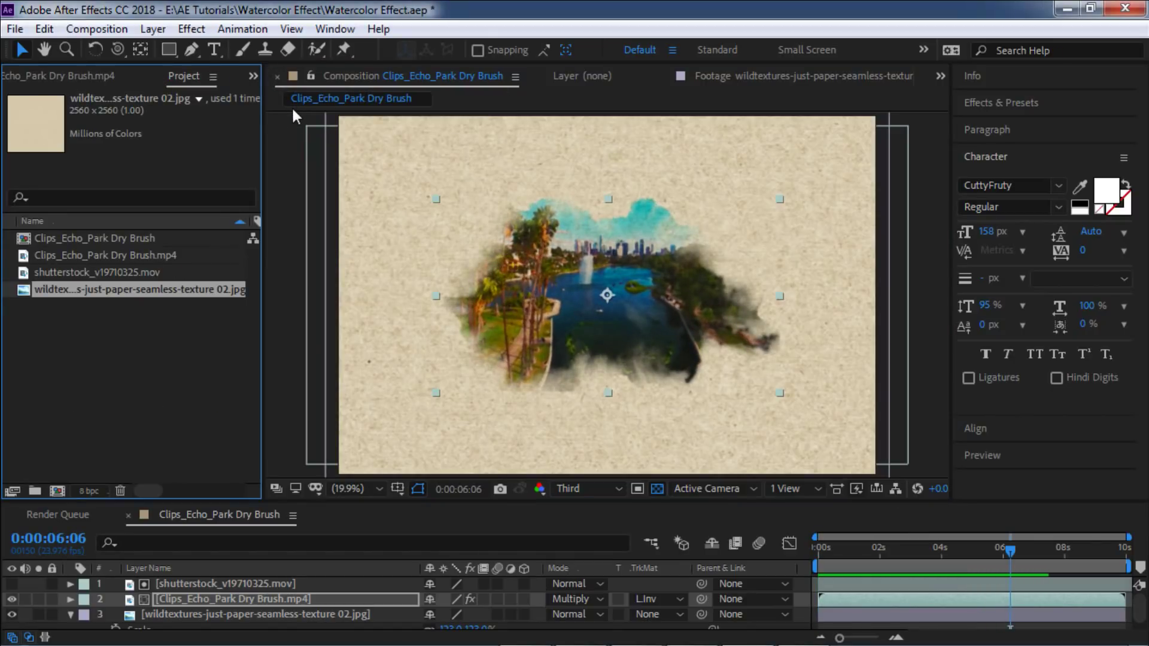
{"action": "left_click", "coordinate": [112, 333]}
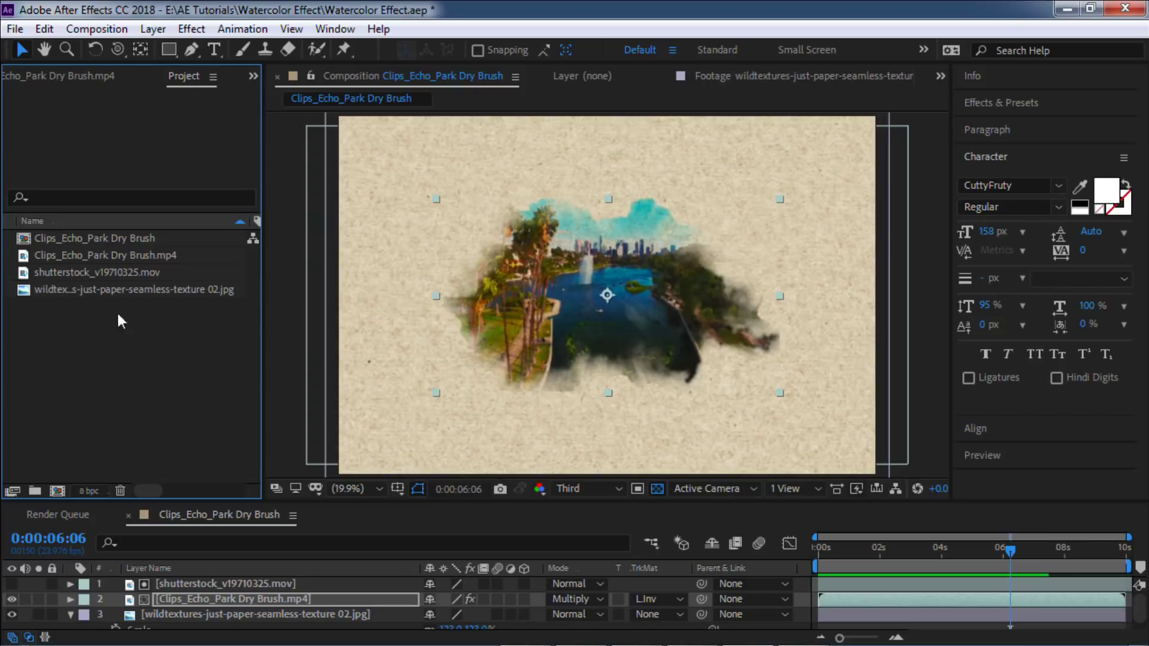
{"action": "left_click", "coordinate": [128, 239]}
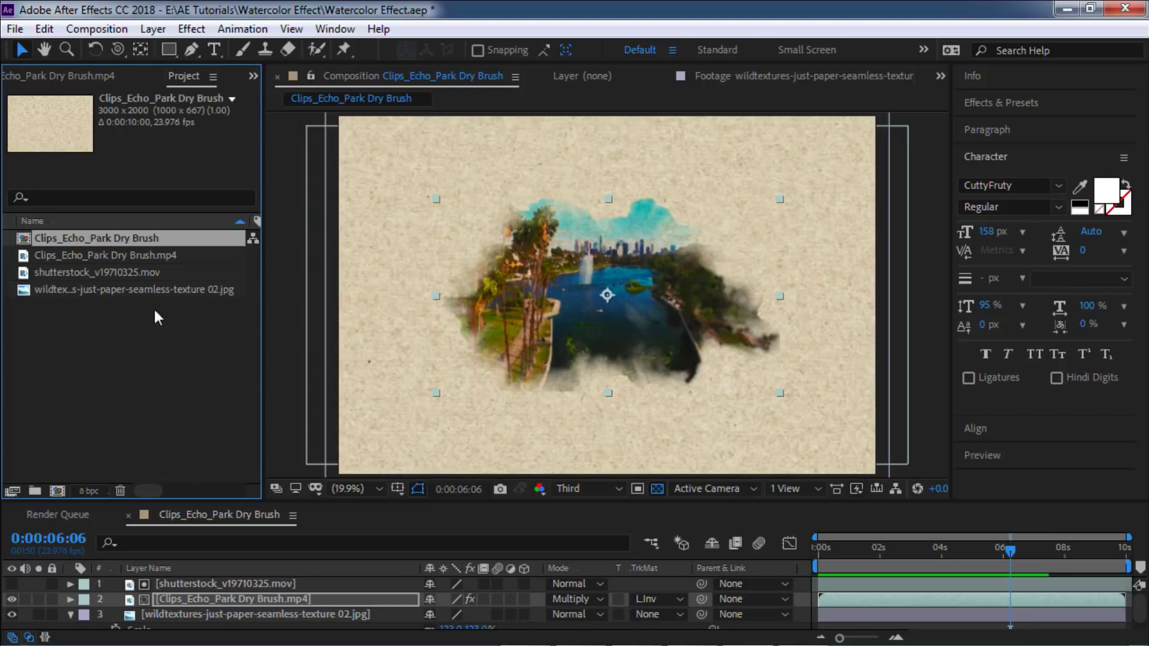
{"action": "left_click", "coordinate": [57, 491]}
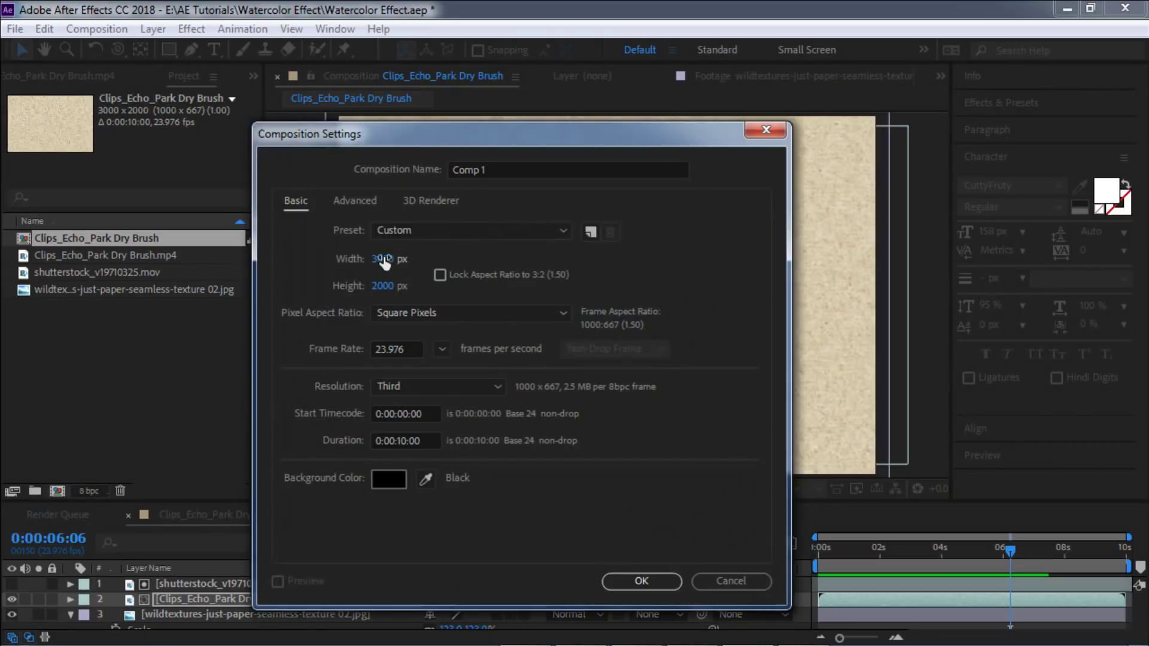
{"action": "left_click", "coordinate": [386, 260]}
{"action": "type", "text": "1920"}
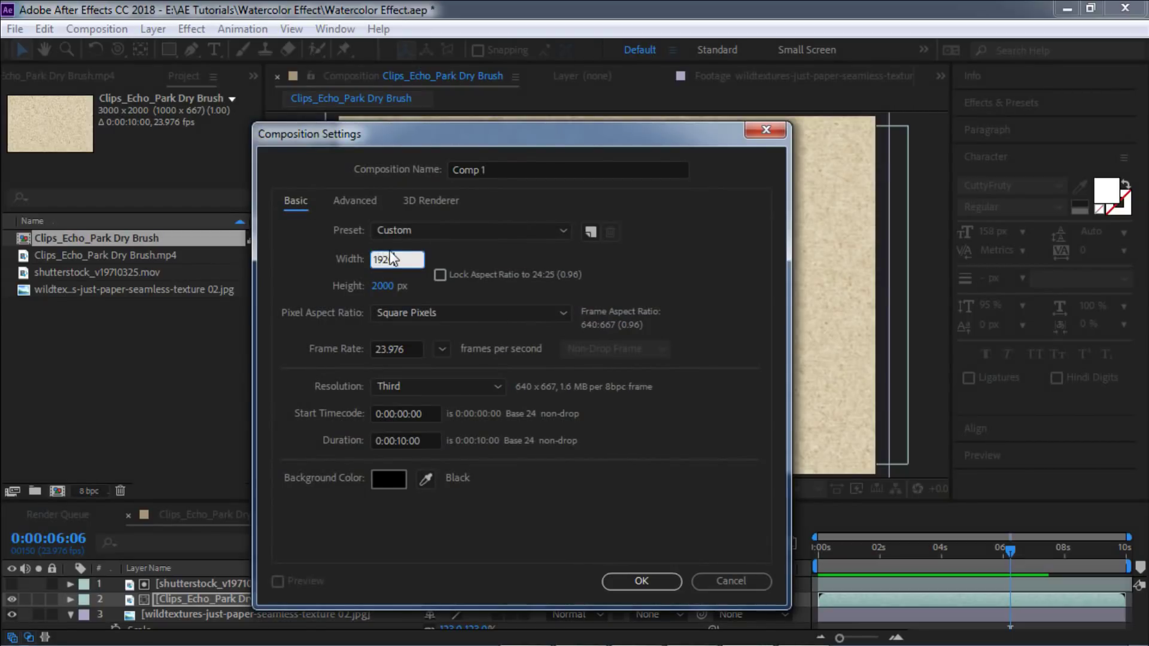
{"action": "left_click", "coordinate": [388, 282]}
{"action": "type", "text": "1080"}
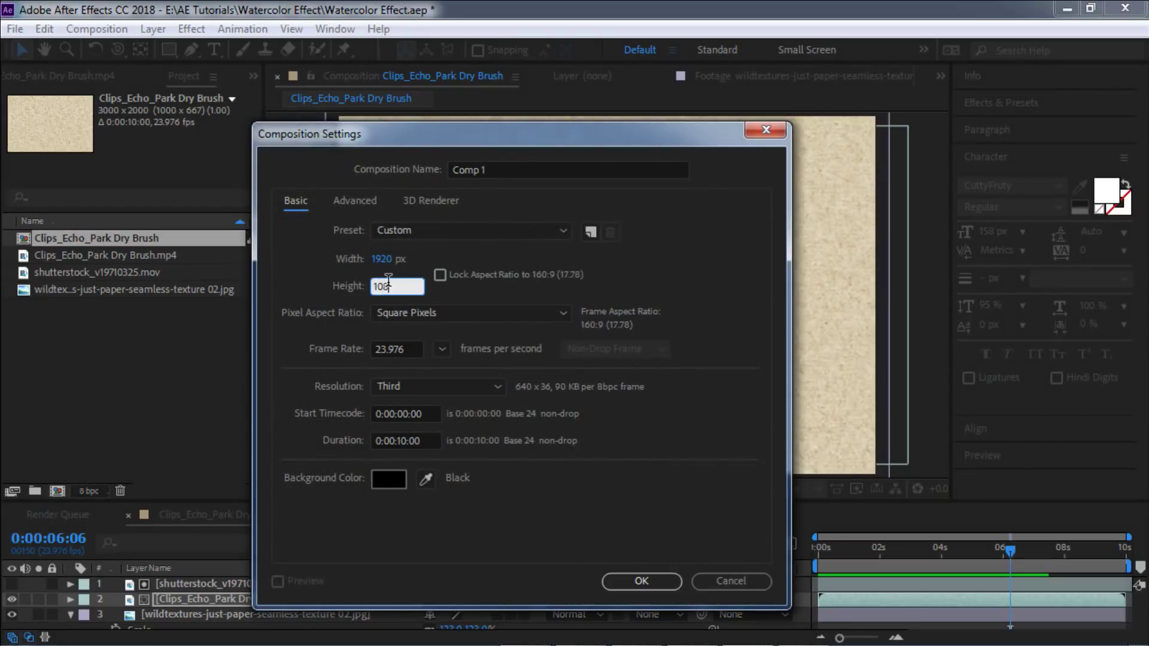
{"action": "left_click", "coordinate": [487, 170]}
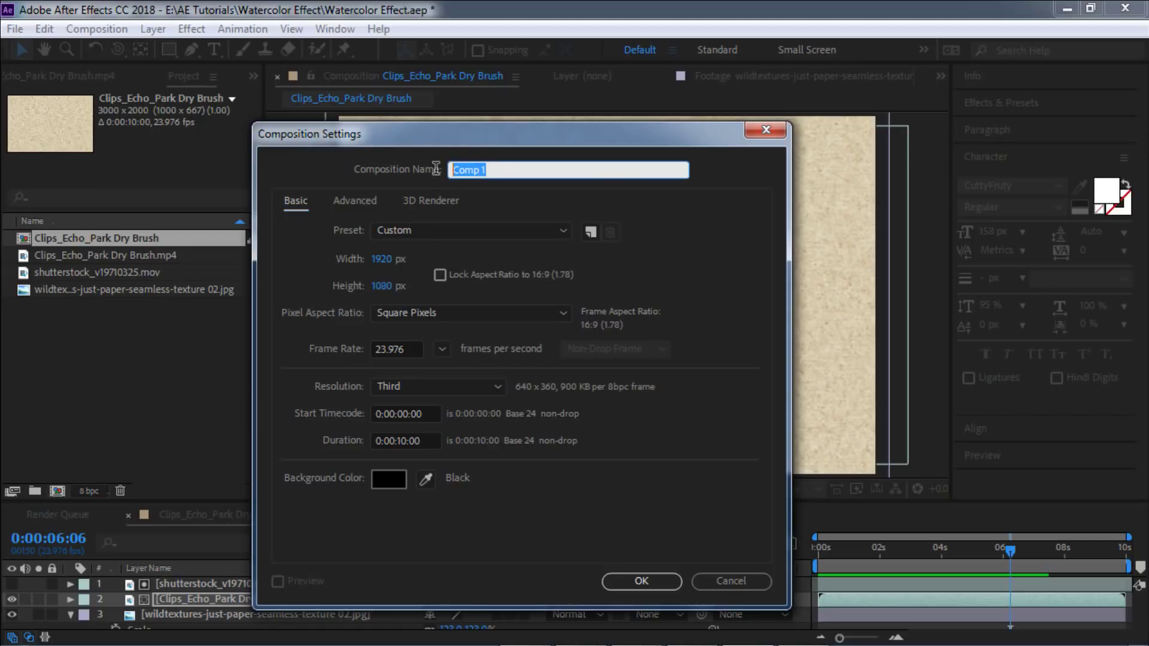
{"action": "type", "text": "Watercolor"}
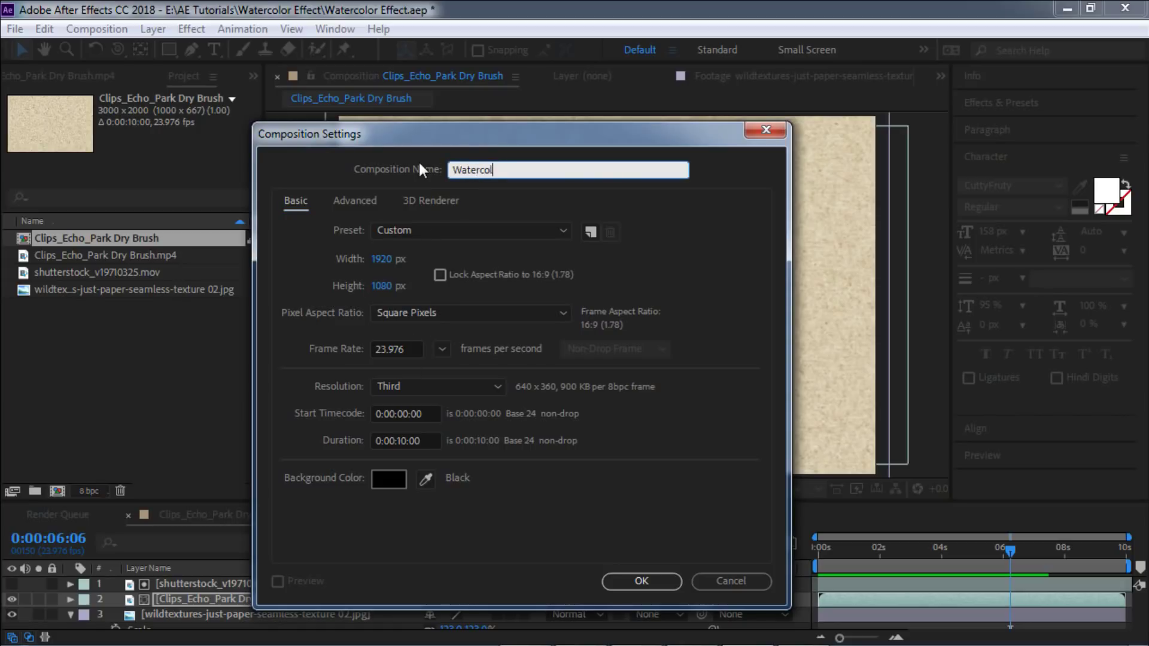
{"action": "left_click", "coordinate": [641, 582]}
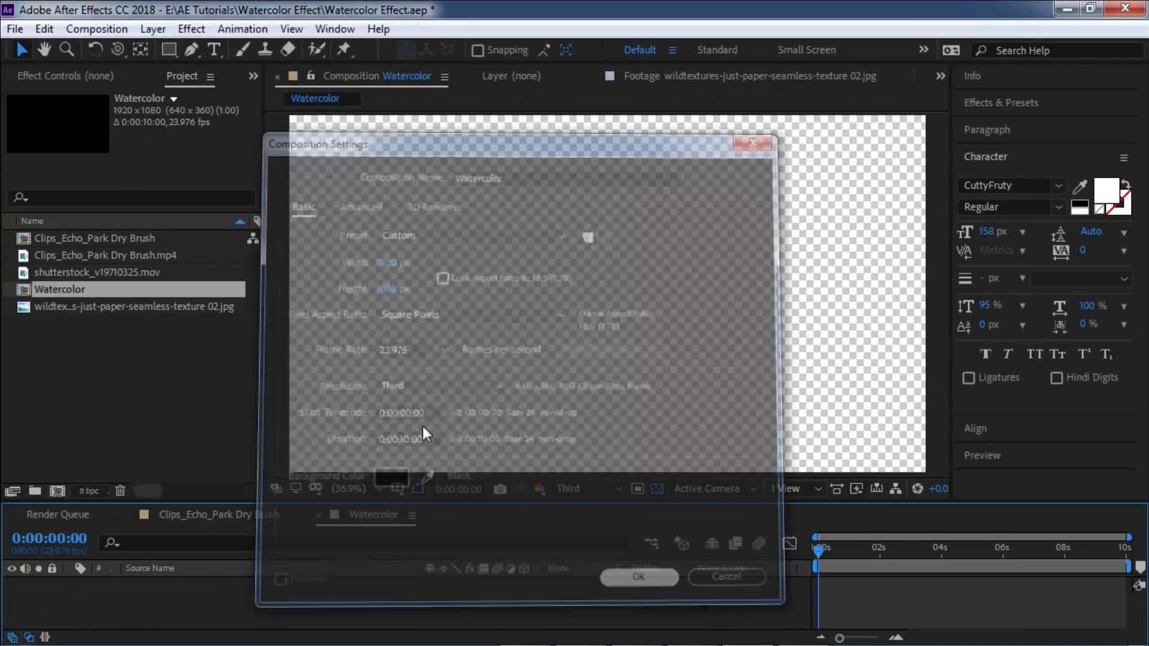
Step: Add the Clips_Echo_Park Dry Brush composition to the Watercolor timeline and make it a 3D layer
{"action": "left_click", "coordinate": [136, 239]}
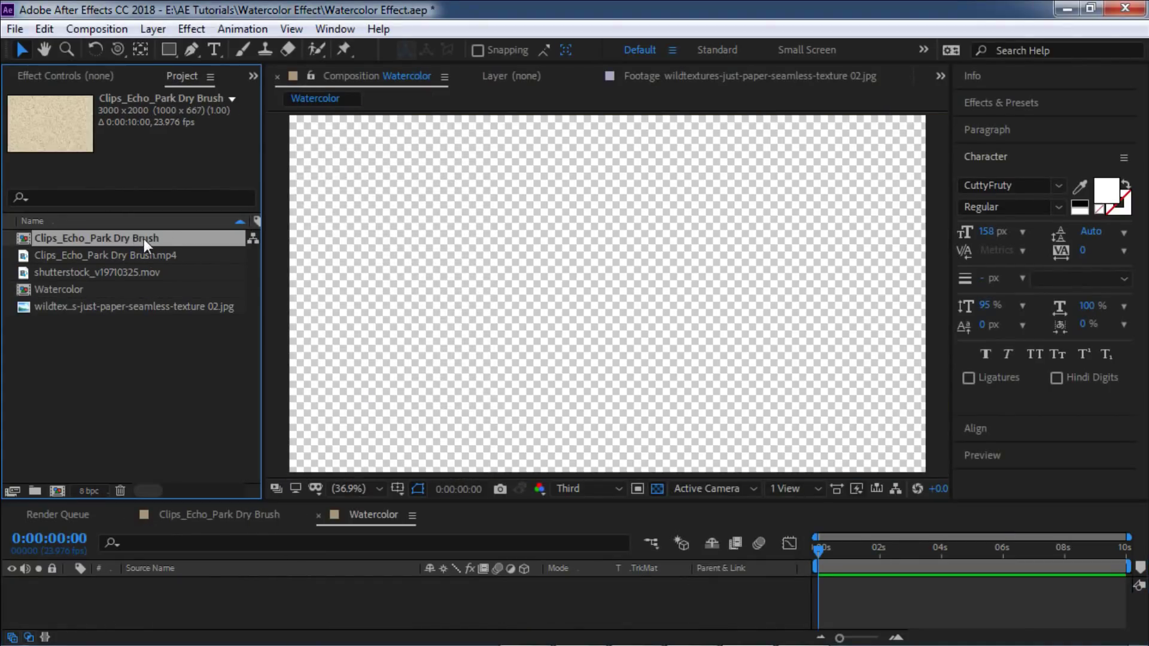
{"action": "mouse_move", "coordinate": [129, 238]}
{"action": "left_mouse_down"}
{"action": "mouse_move", "coordinate": [147, 263]}
{"action": "mouse_move", "coordinate": [221, 611]}
{"action": "mouse_move", "coordinate": [230, 601]}
{"action": "left_mouse_up"}
{"action": "left_click", "coordinate": [881, 547]}
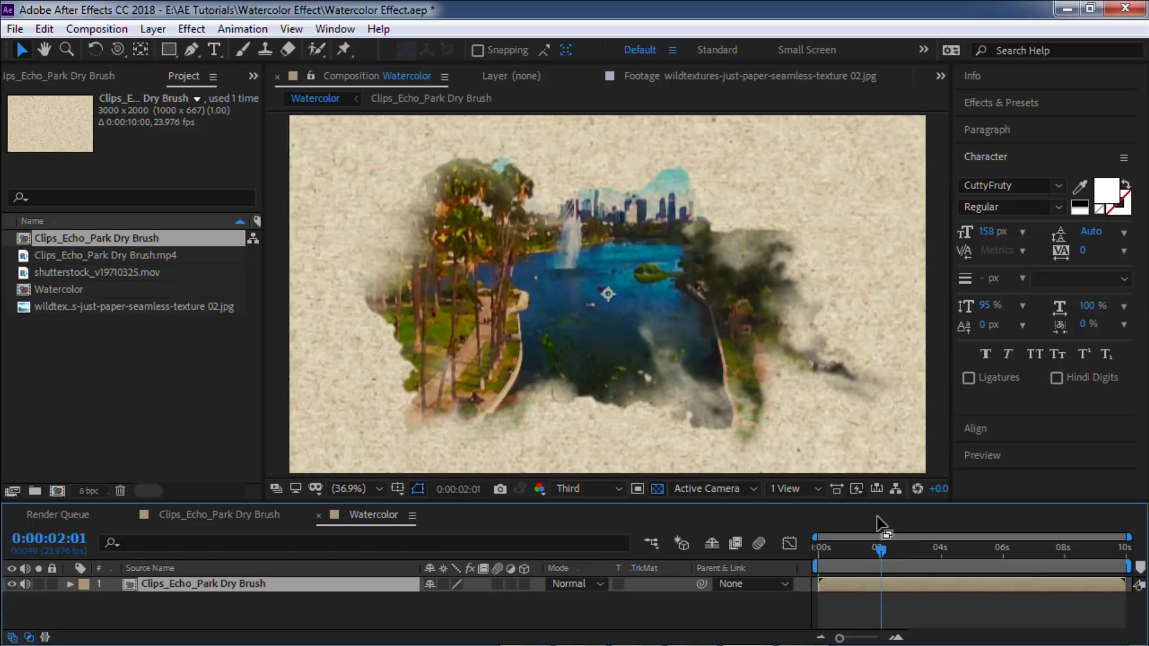
{"action": "key", "text": "comma"}
{"action": "left_click", "coordinate": [524, 584]}
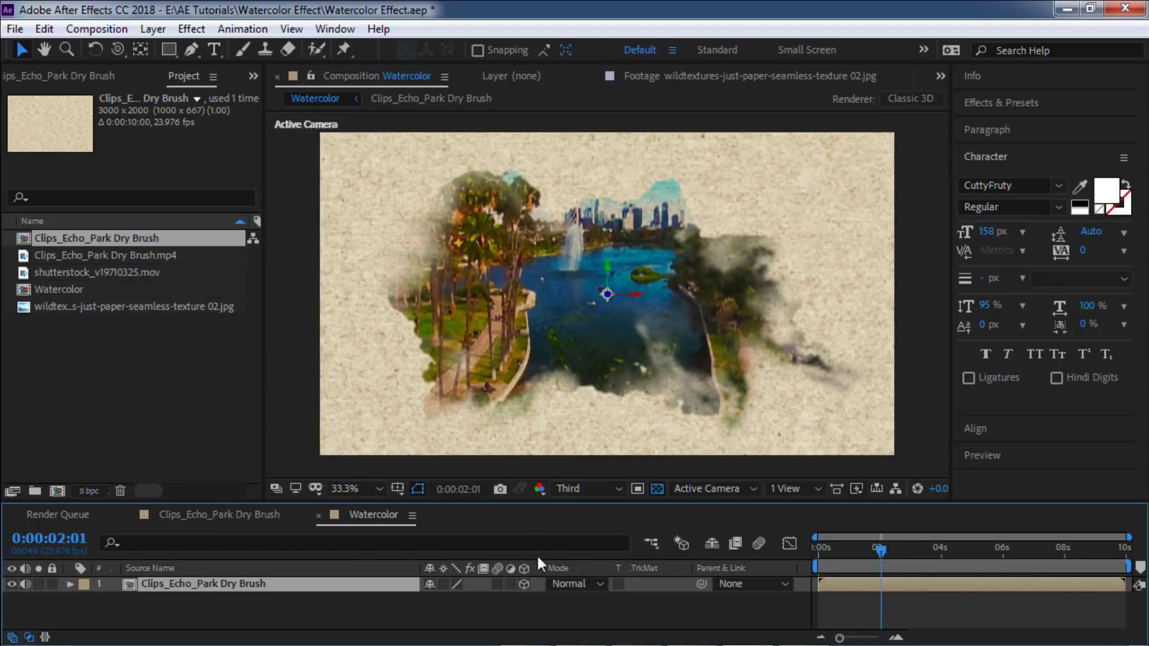
Step: Add a white point light with 100% intensity and shadow casting enabled to the Watercolor composition
{"action": "mouse_move", "coordinate": [268, 37]}
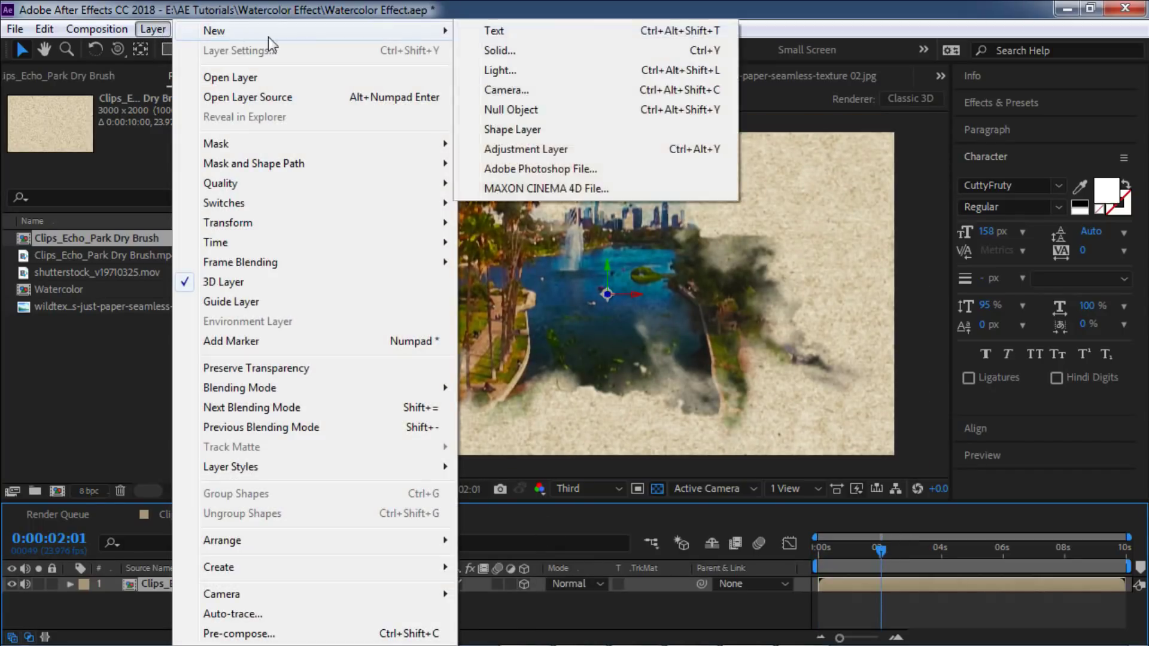
{"action": "left_click", "coordinate": [522, 68]}
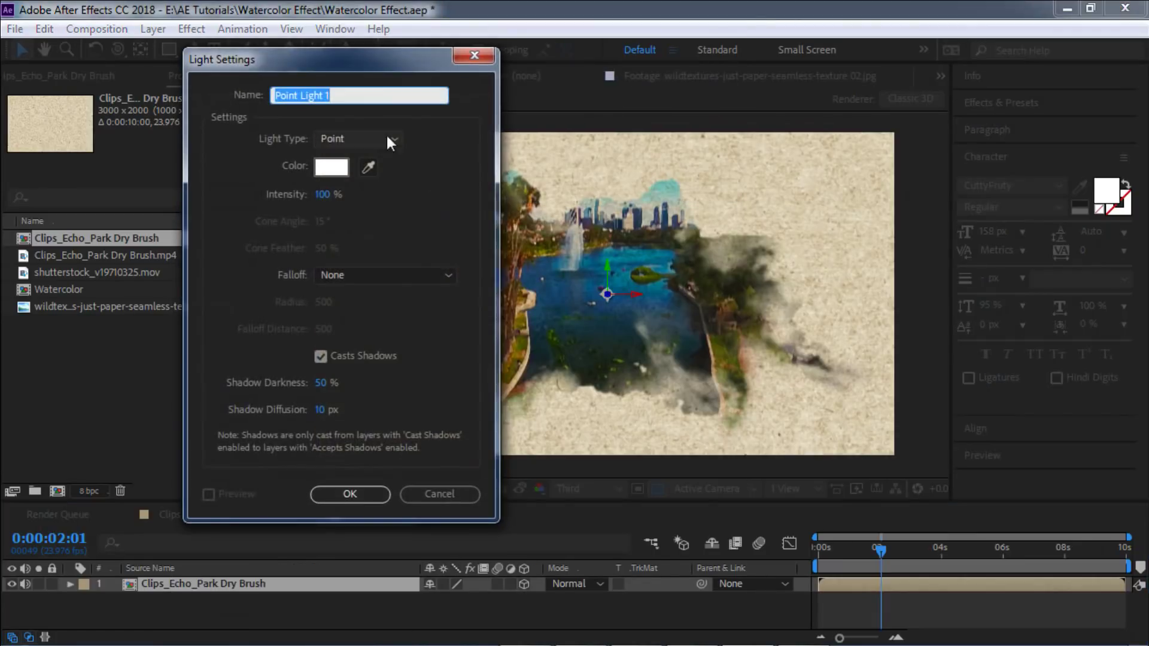
{"action": "left_click", "coordinate": [323, 194]}
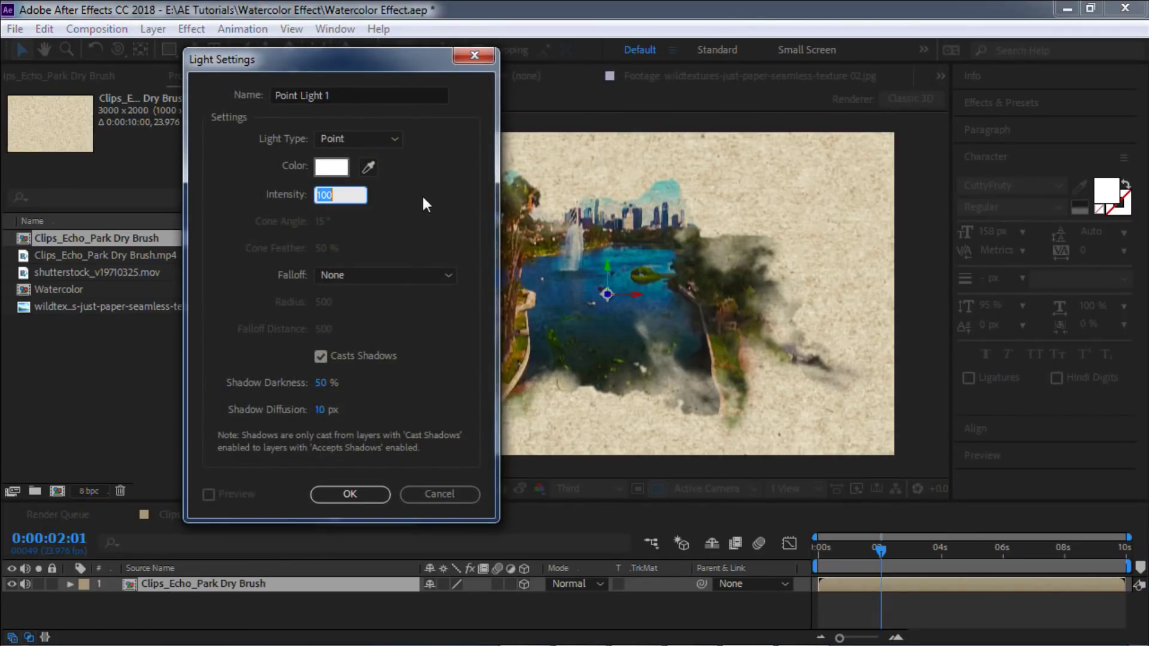
{"action": "left_click", "coordinate": [399, 192]}
{"action": "left_click", "coordinate": [322, 357]}
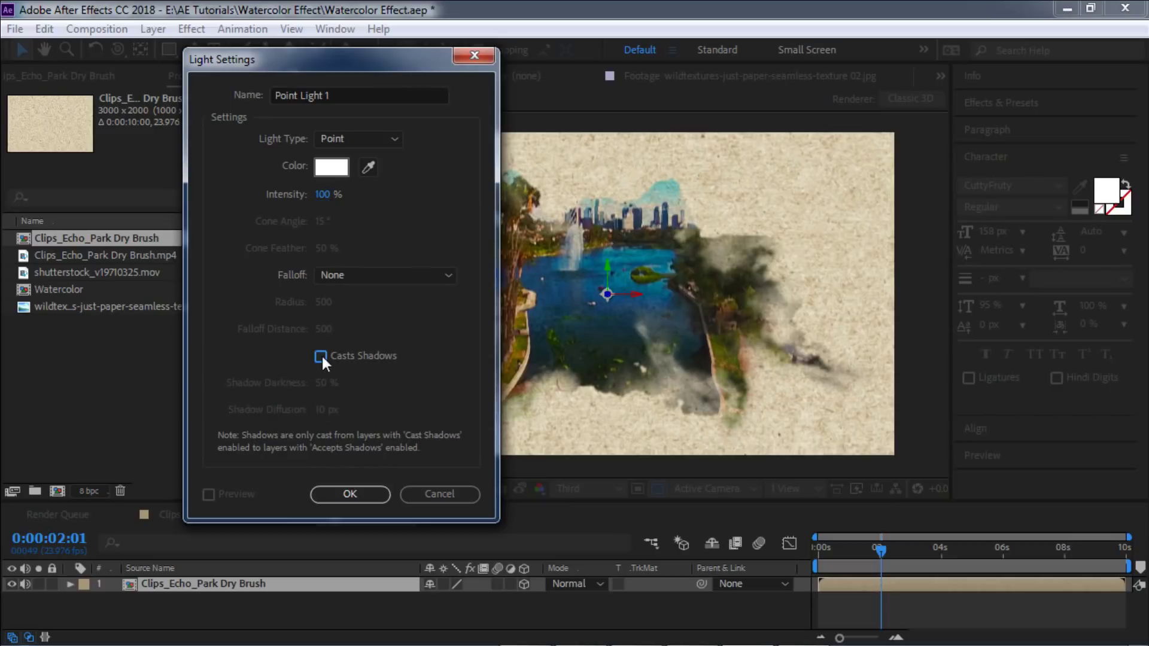
{"action": "left_click", "coordinate": [322, 355]}
{"action": "left_click", "coordinate": [356, 494]}
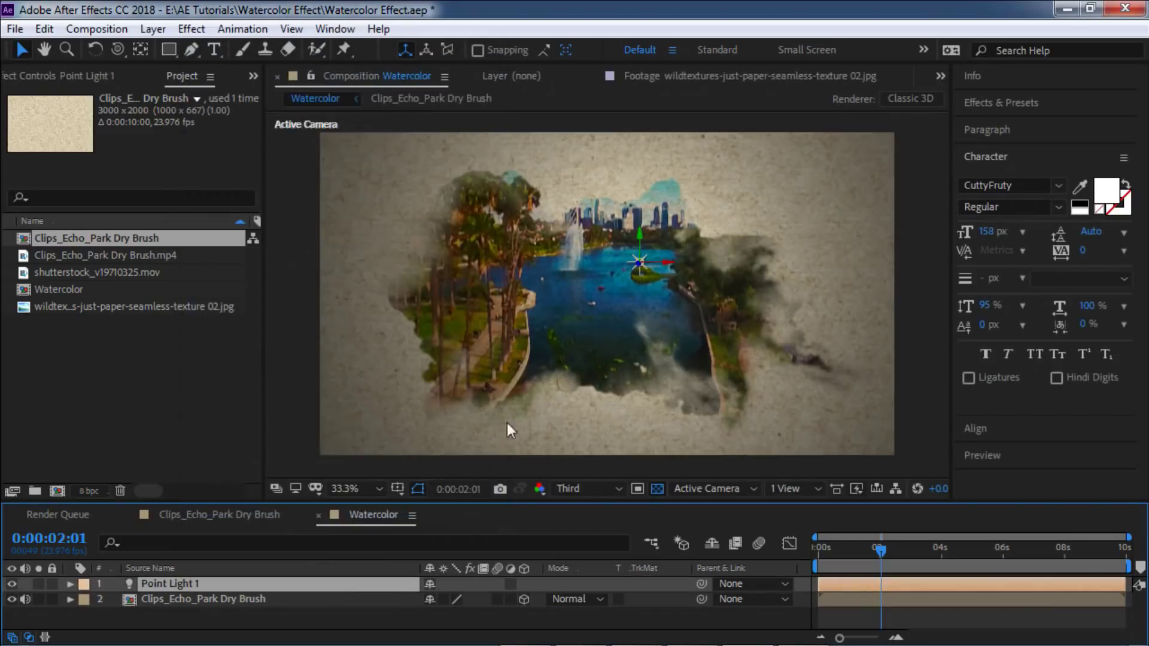
Step: Pull the point light farther away from the artwork along its Z axis using a four-view layout, and return to a single view
{"action": "left_click", "coordinate": [790, 488]}
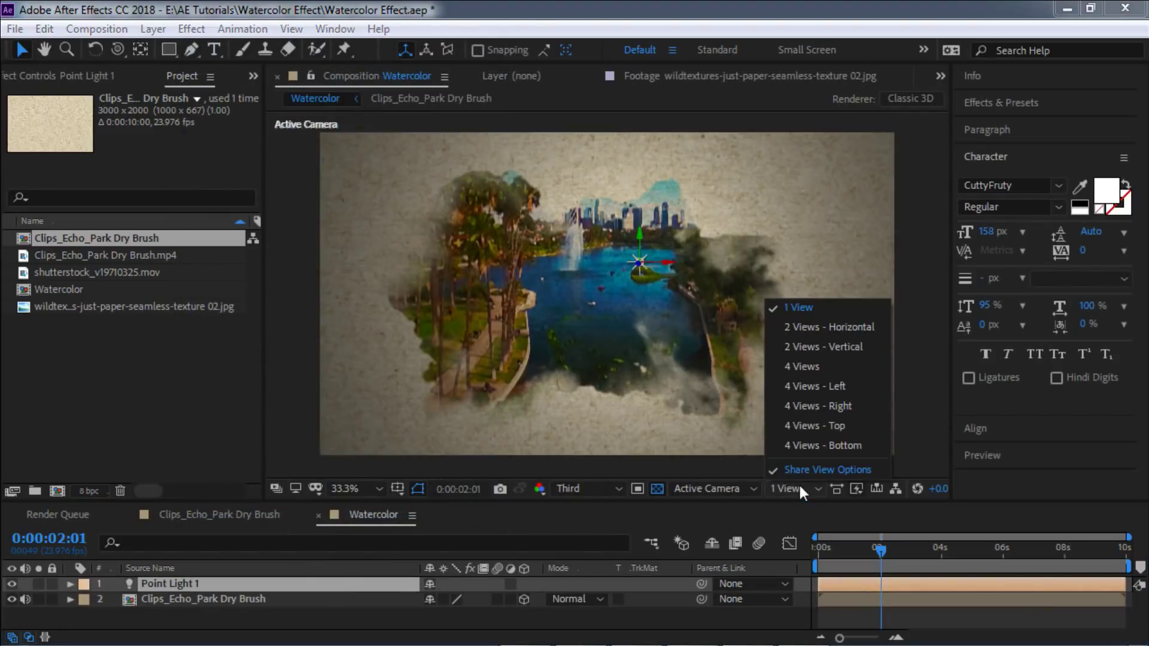
{"action": "left_click", "coordinate": [810, 386]}
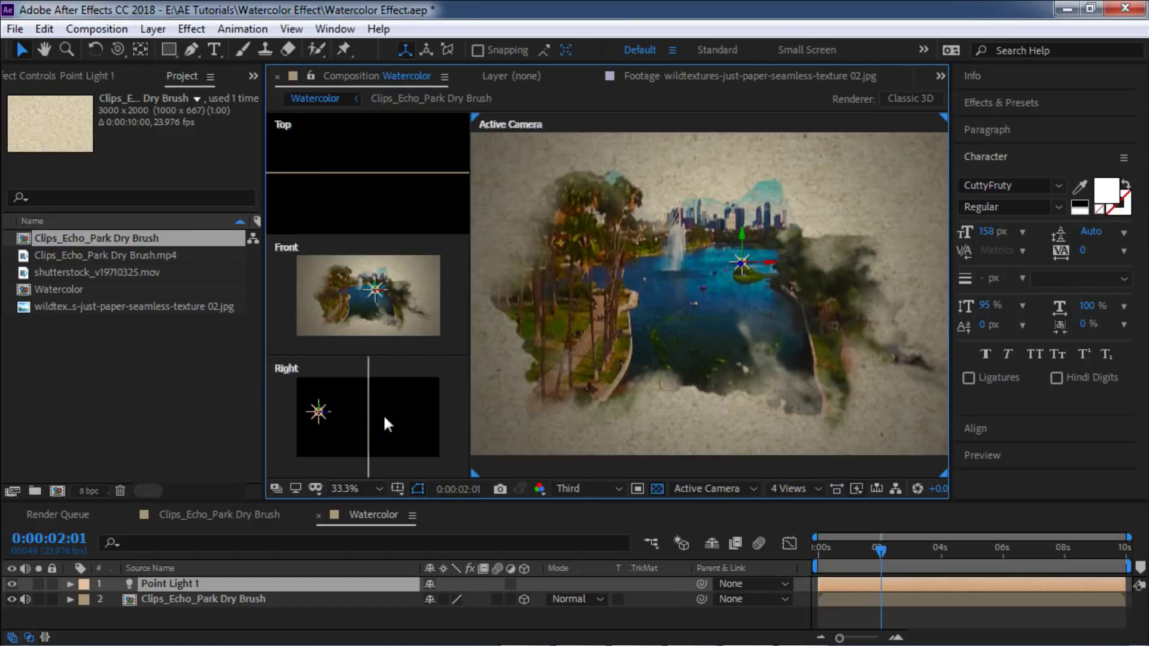
{"action": "left_click_drag", "start_coordinate": [264, 377], "coordinate": [210, 377]}
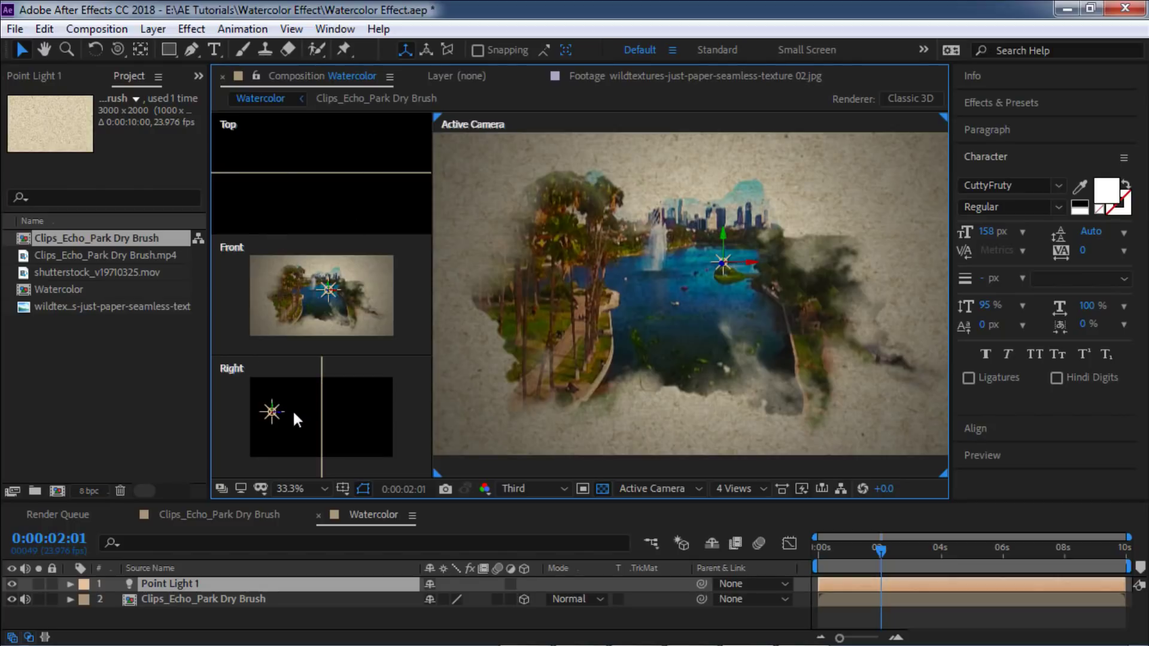
{"action": "left_click_drag", "start_coordinate": [281, 412], "coordinate": [214, 410]}
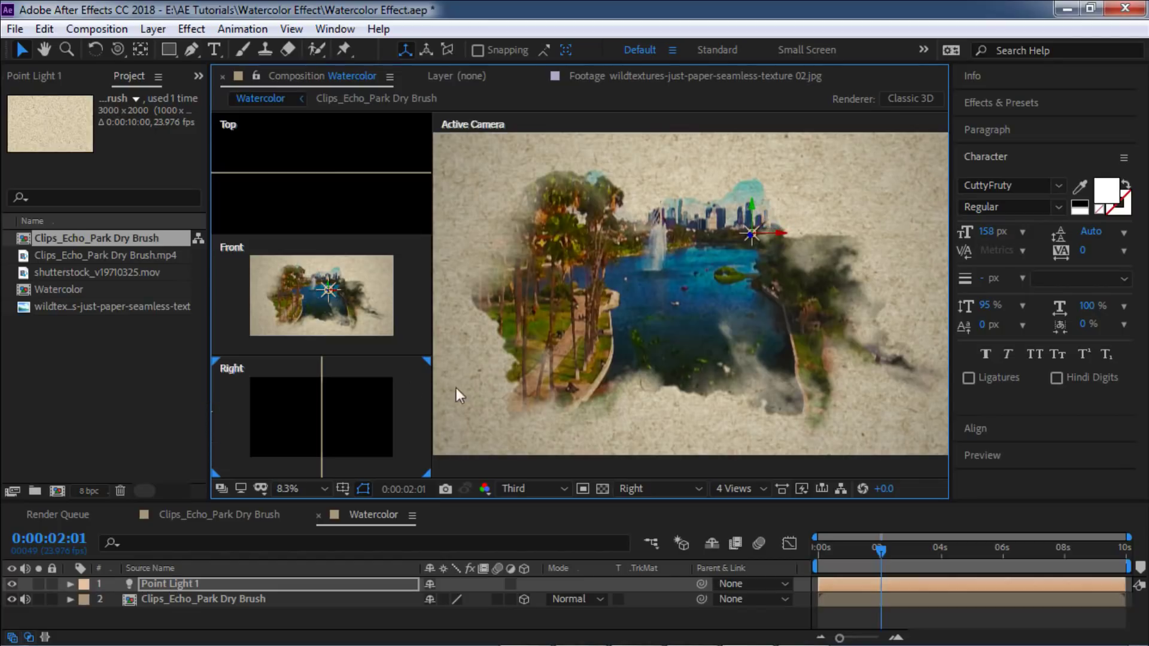
{"action": "left_click", "coordinate": [733, 489]}
{"action": "left_click", "coordinate": [745, 307]}
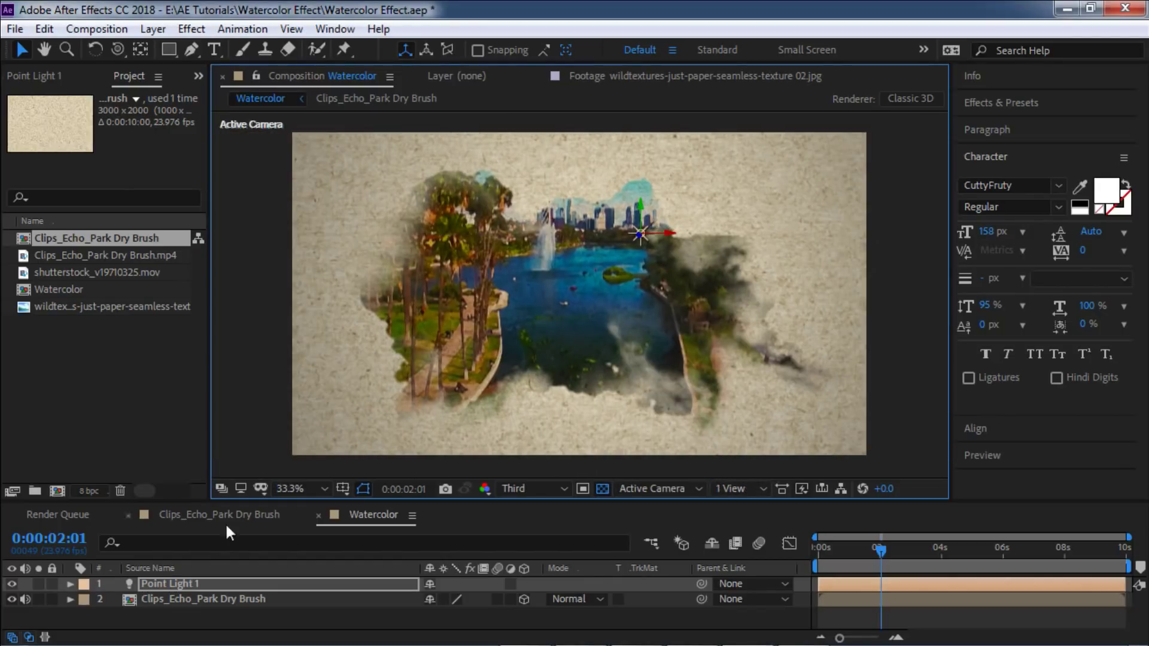
Step: Add a two-node camera with the 50mm preset to the Watercolor composition
{"action": "left_click", "coordinate": [153, 29]}
{"action": "mouse_move", "coordinate": [213, 29]}
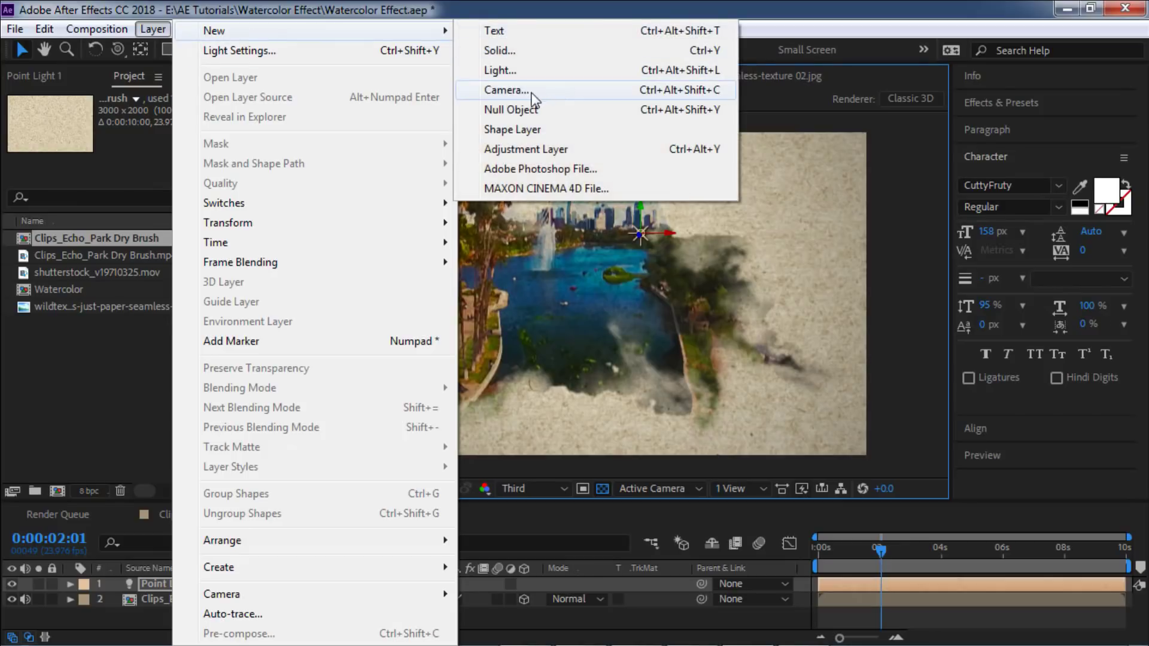
{"action": "left_click", "coordinate": [505, 87]}
{"action": "left_click", "coordinate": [635, 184]}
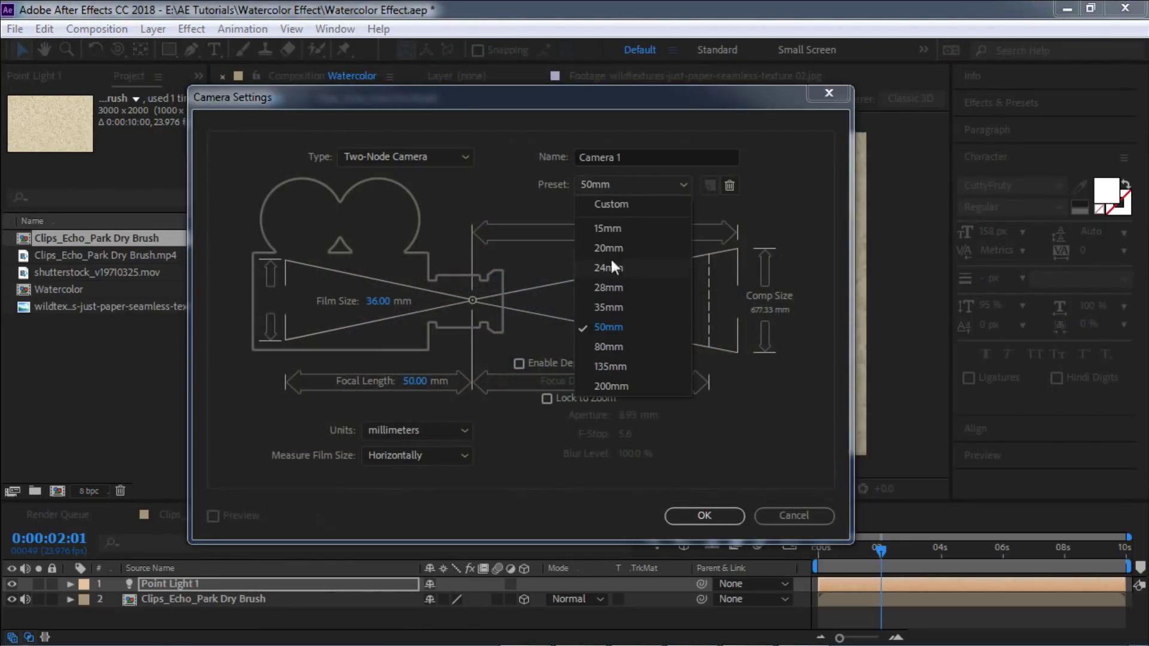
{"action": "left_click", "coordinate": [611, 260]}
{"action": "left_click", "coordinate": [704, 518]}
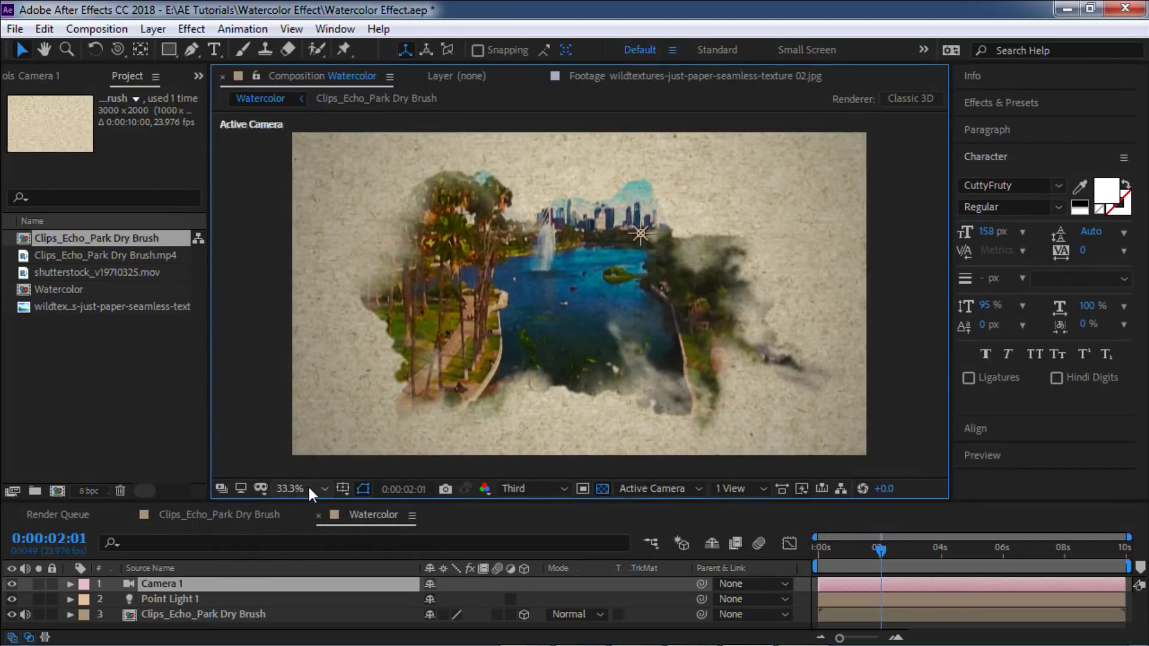
Step: Set keyframes for the camera's Point of Interest and Position at the start of the composition
{"action": "key", "text": "p"}
{"action": "key", "text": "shift+a"}
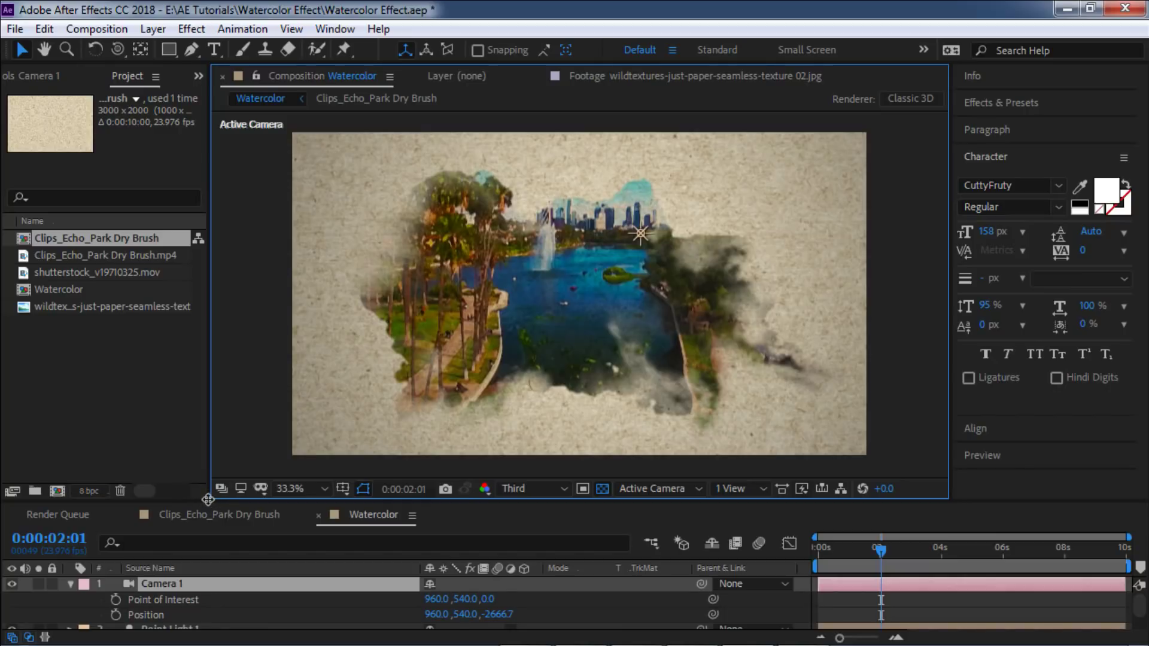
{"action": "left_click_drag", "start_coordinate": [211, 499], "coordinate": [211, 472]}
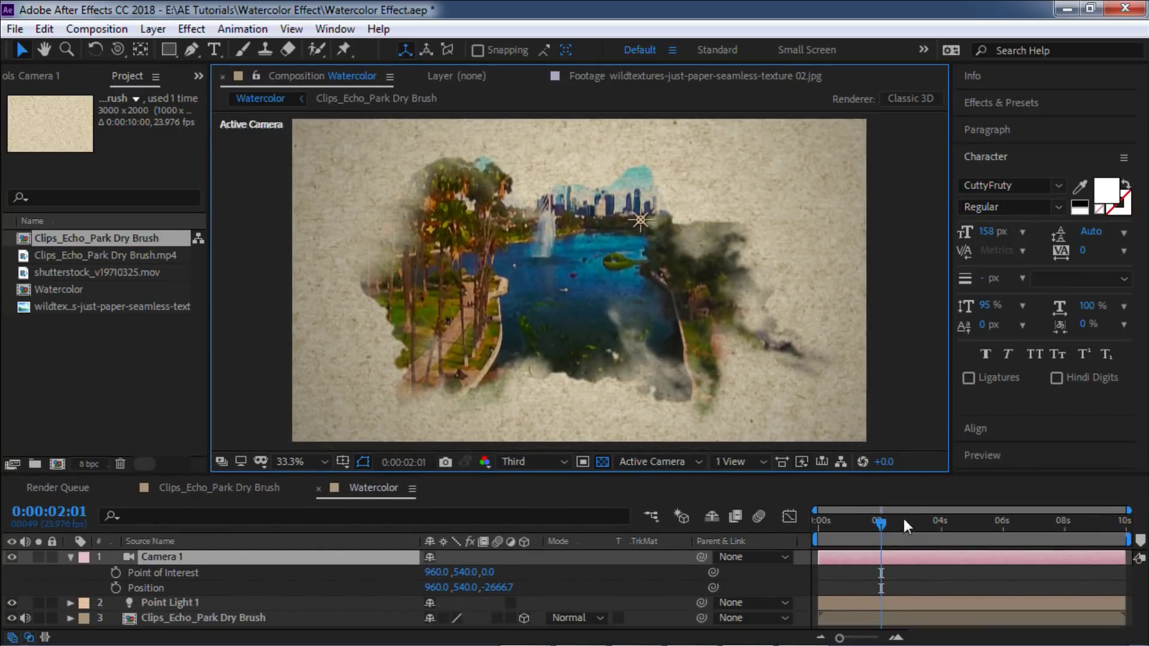
{"action": "left_click_drag", "start_coordinate": [884, 523], "coordinate": [818, 521]}
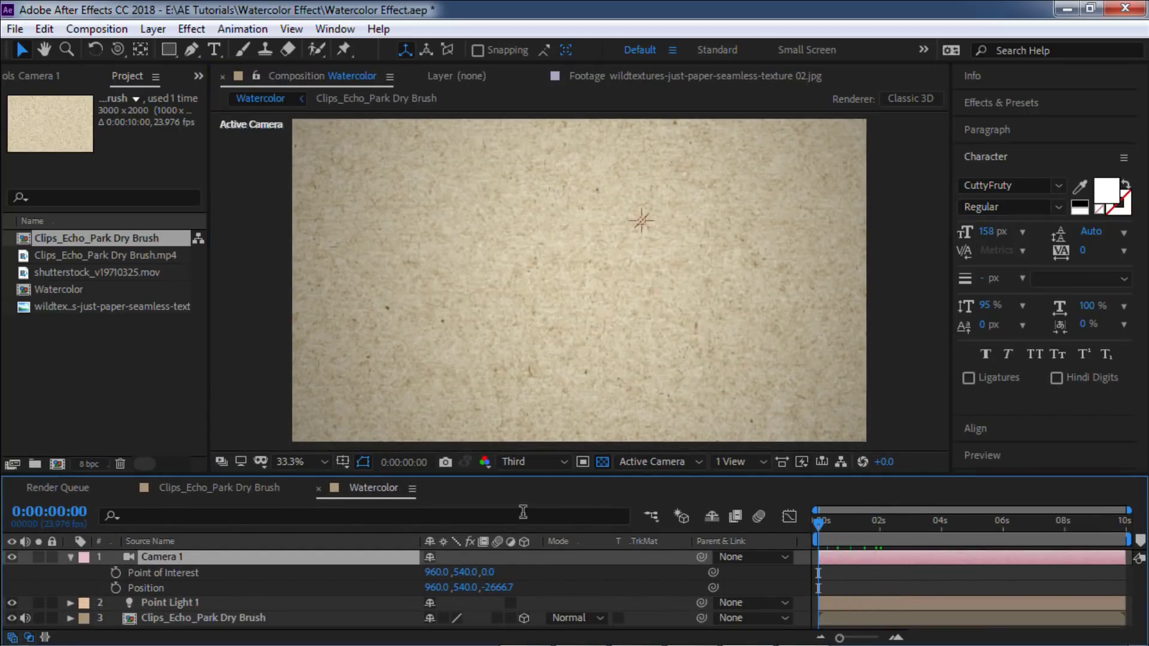
{"action": "left_click", "coordinate": [116, 573]}
{"action": "left_click", "coordinate": [115, 587]}
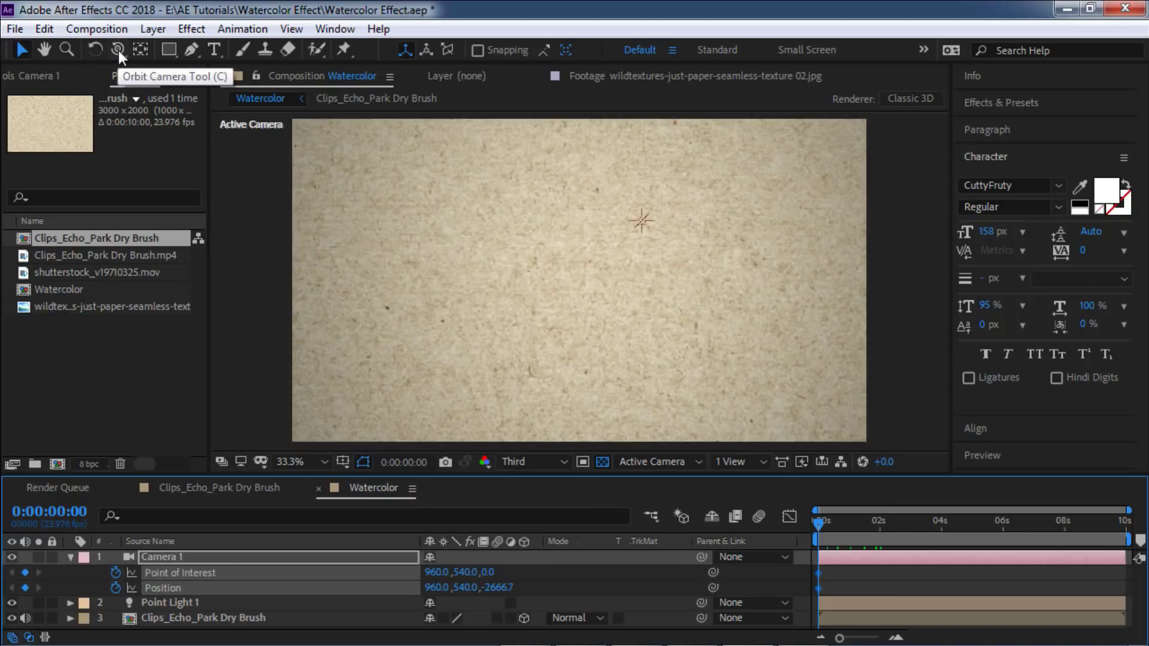
Step: Orbit the camera to a position of about 207, 1625, -2317 at 0 seconds and about 1418, 1430, -2472 at 5 seconds
{"action": "key", "text": "c"}
{"action": "scroll", "coordinate": [606, 246], "scroll_direction": "down", "scroll_amount": 2}
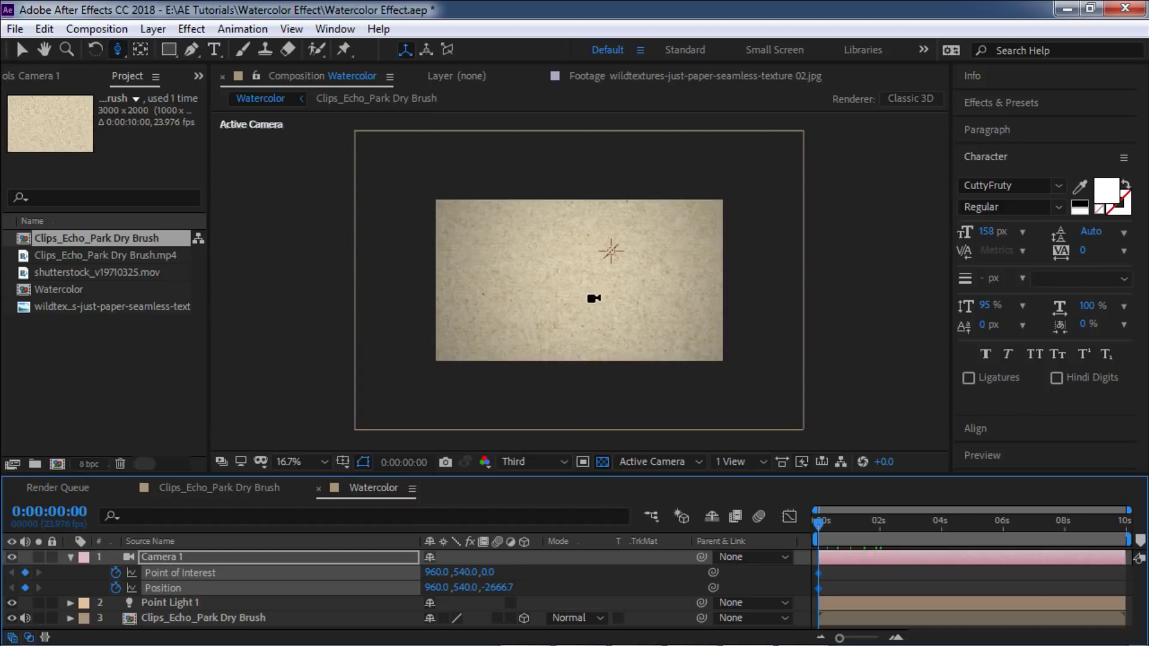
{"action": "left_click_drag", "start_coordinate": [593, 299], "coordinate": [657, 322]}
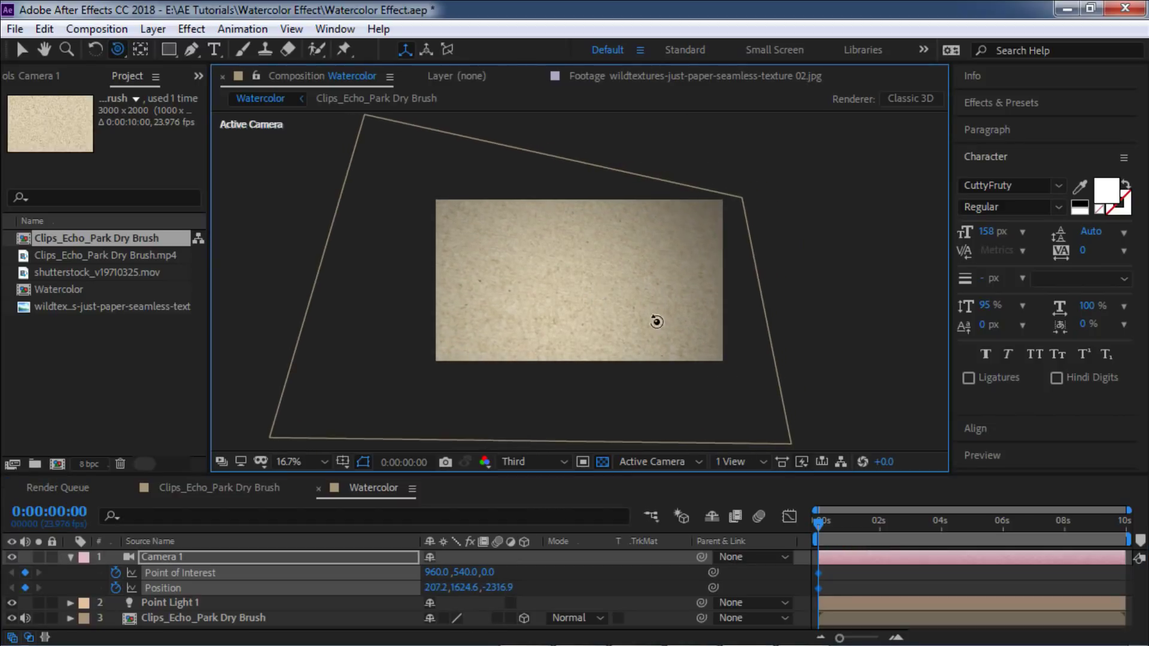
{"action": "left_click_drag", "start_coordinate": [972, 520], "coordinate": [971, 522]}
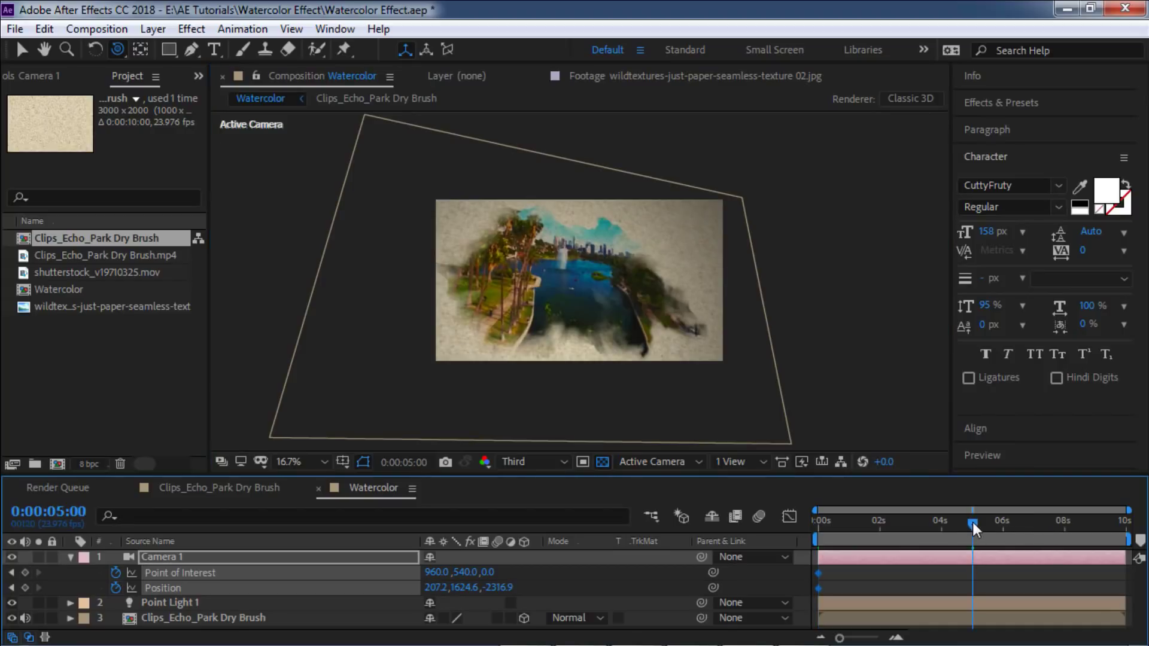
{"action": "left_click_drag", "start_coordinate": [677, 304], "coordinate": [725, 345]}
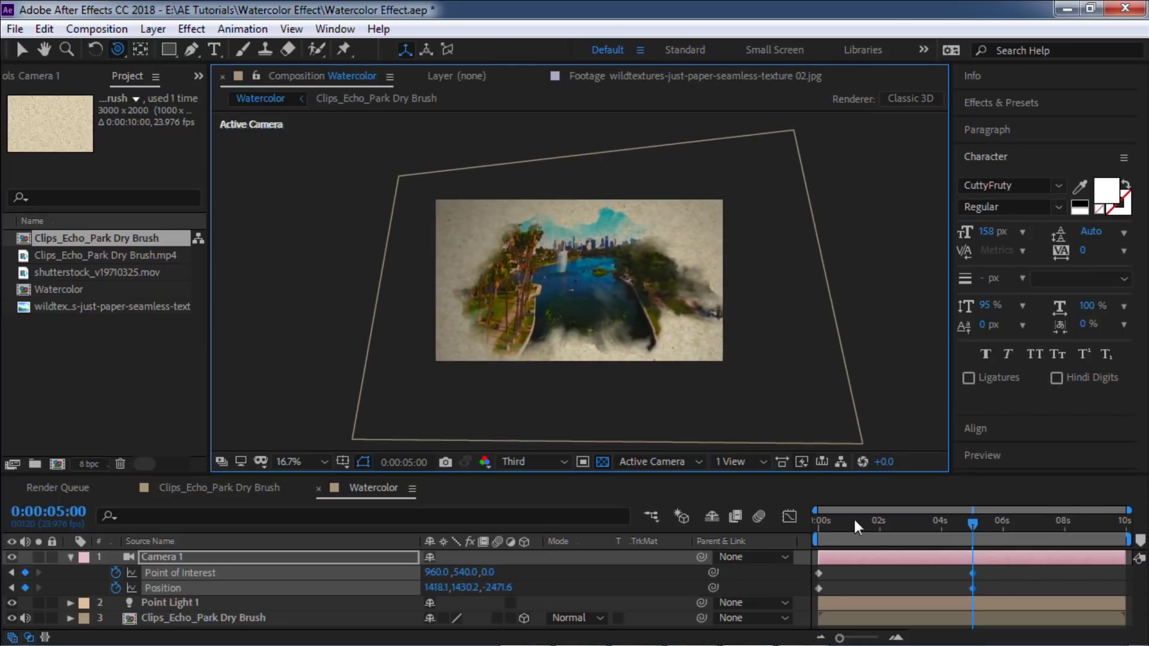
Step: Play the camera move from the start of the Watercolor composition to preview it
{"action": "left_click_drag", "start_coordinate": [854, 526], "coordinate": [796, 530]}
{"action": "key", "text": "space"}
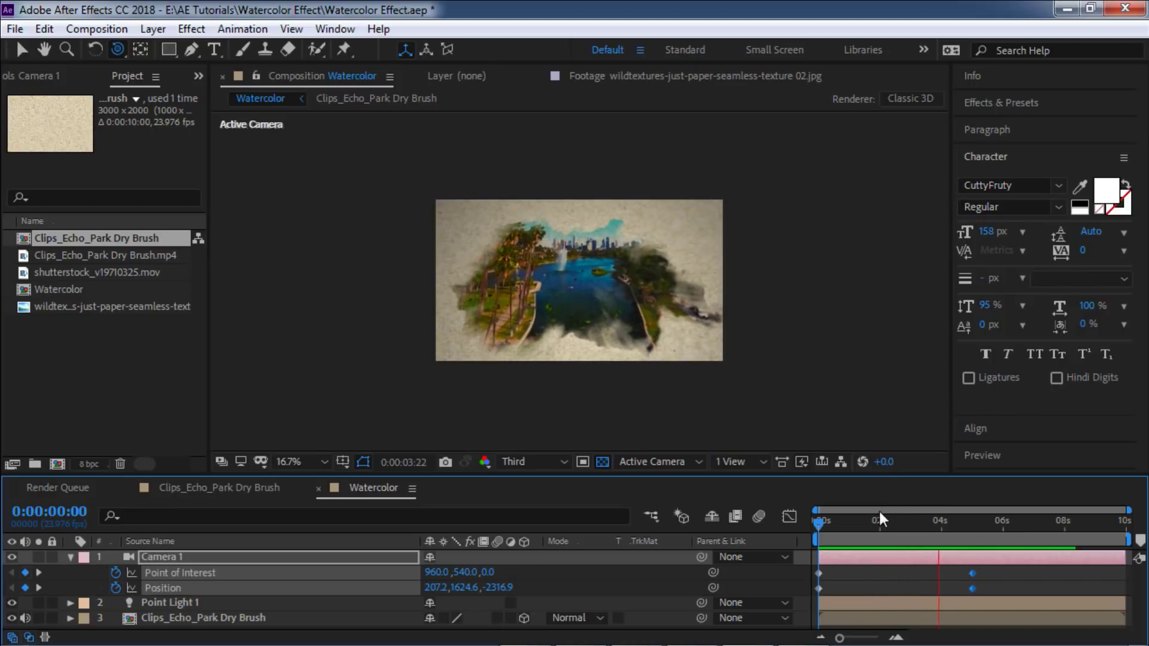
{"action": "key", "text": "space"}
{"action": "key", "text": "period"}
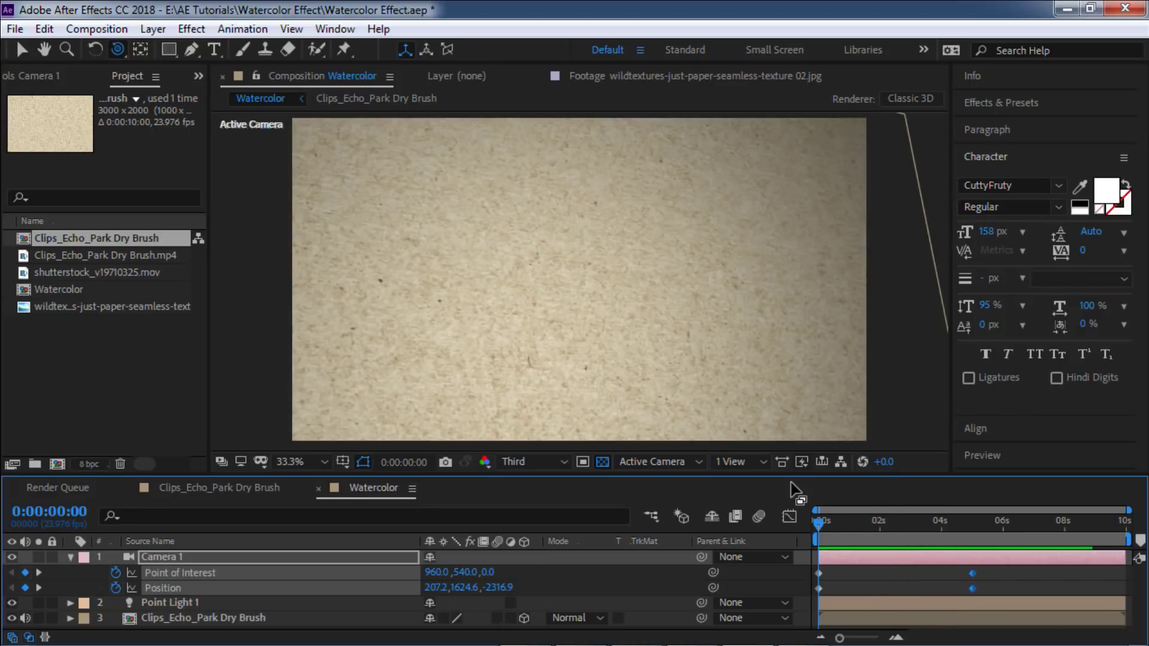
Step: Preview the animated camera move in the Watercolor composition once more from 0 seconds
{"action": "left_click", "coordinate": [299, 462]}
{"action": "left_click", "coordinate": [328, 144]}
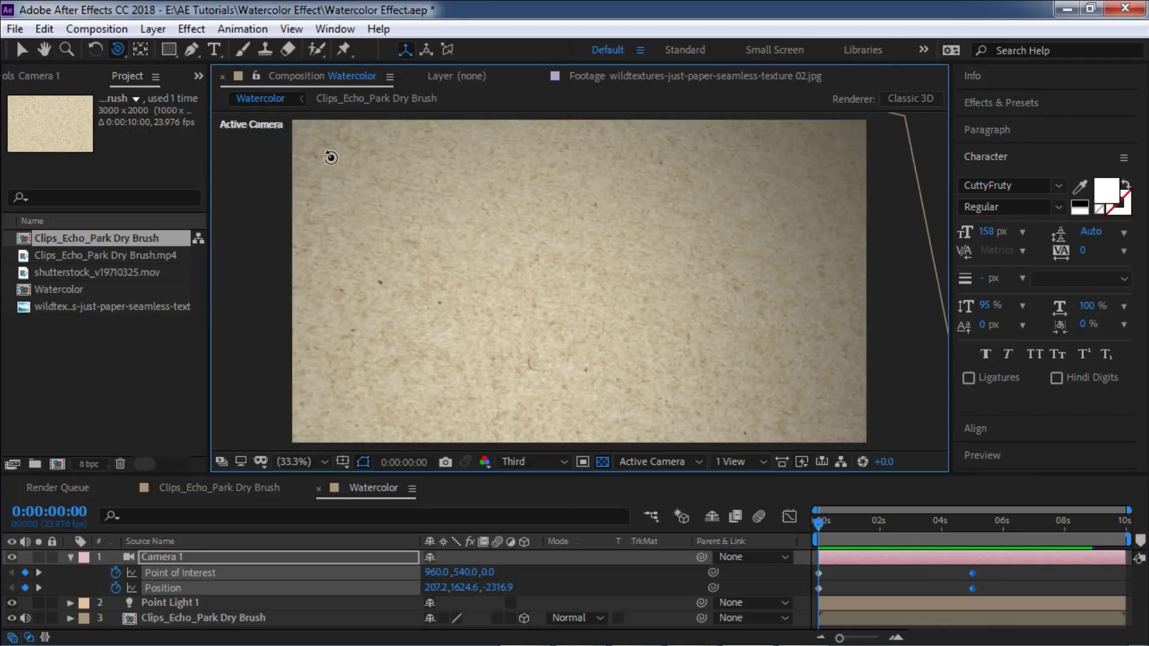
{"action": "key", "text": "h"}
{"action": "key", "text": "space"}
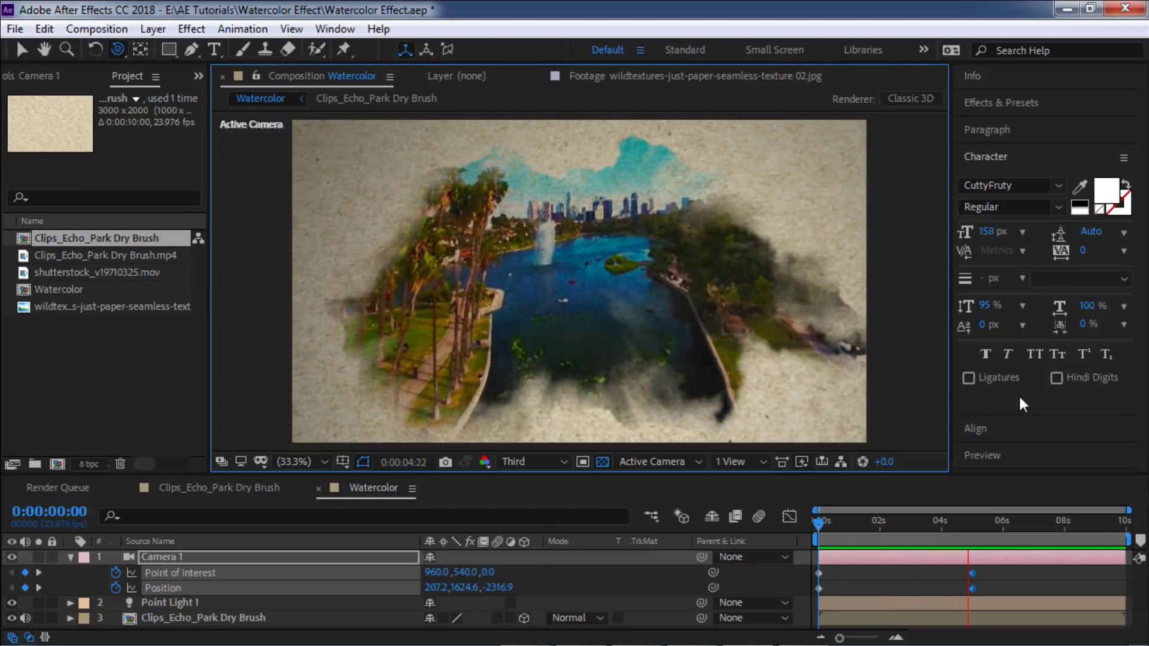
{"action": "key", "text": "space"}
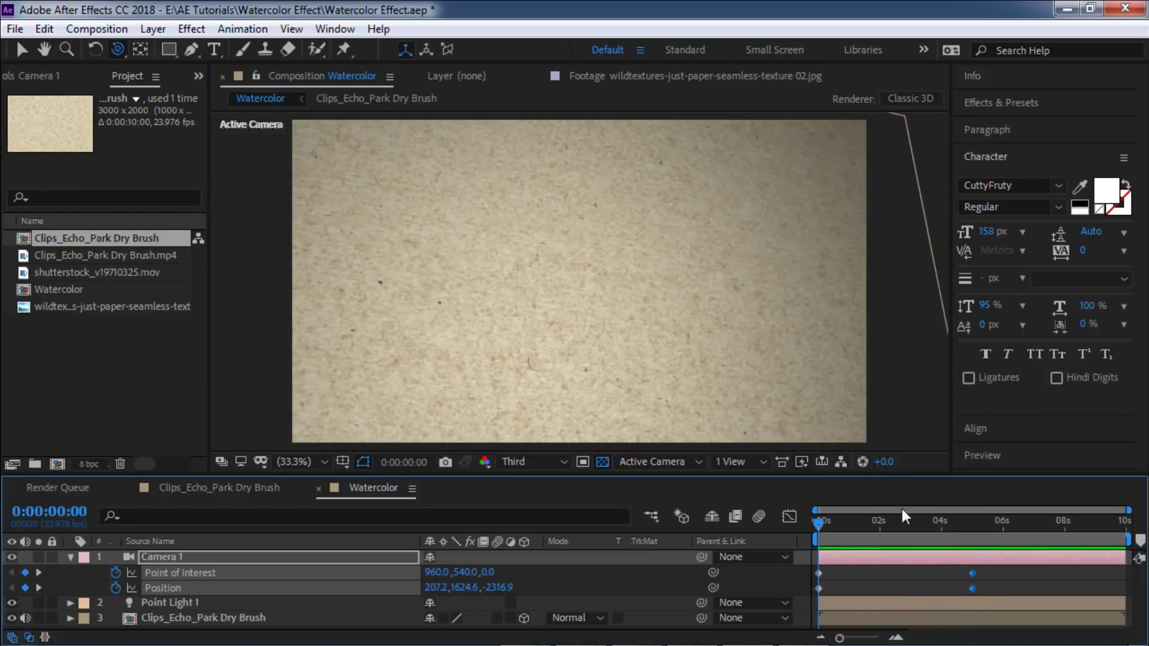
Step: Add a text layer reading "Los Angeles" over the clip, with the composition at 0:00:01:21
{"action": "left_click", "coordinate": [876, 516]}
{"action": "left_click", "coordinate": [214, 49]}
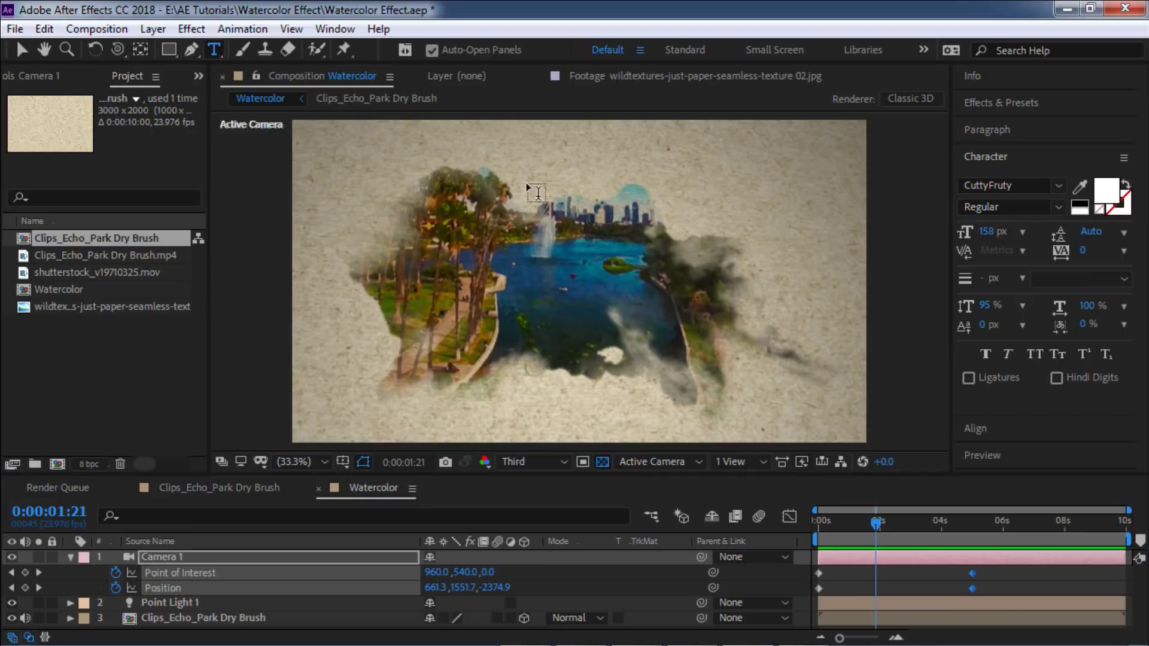
{"action": "left_click", "coordinate": [558, 250]}
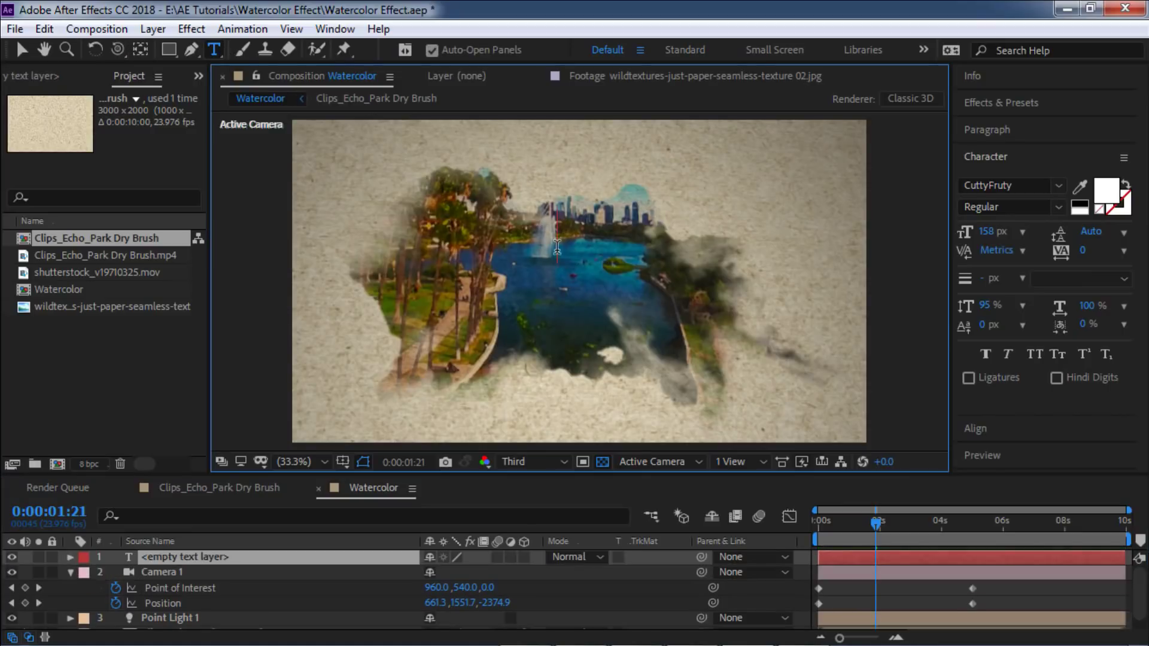
{"action": "type", "text": "Los Angeles"}
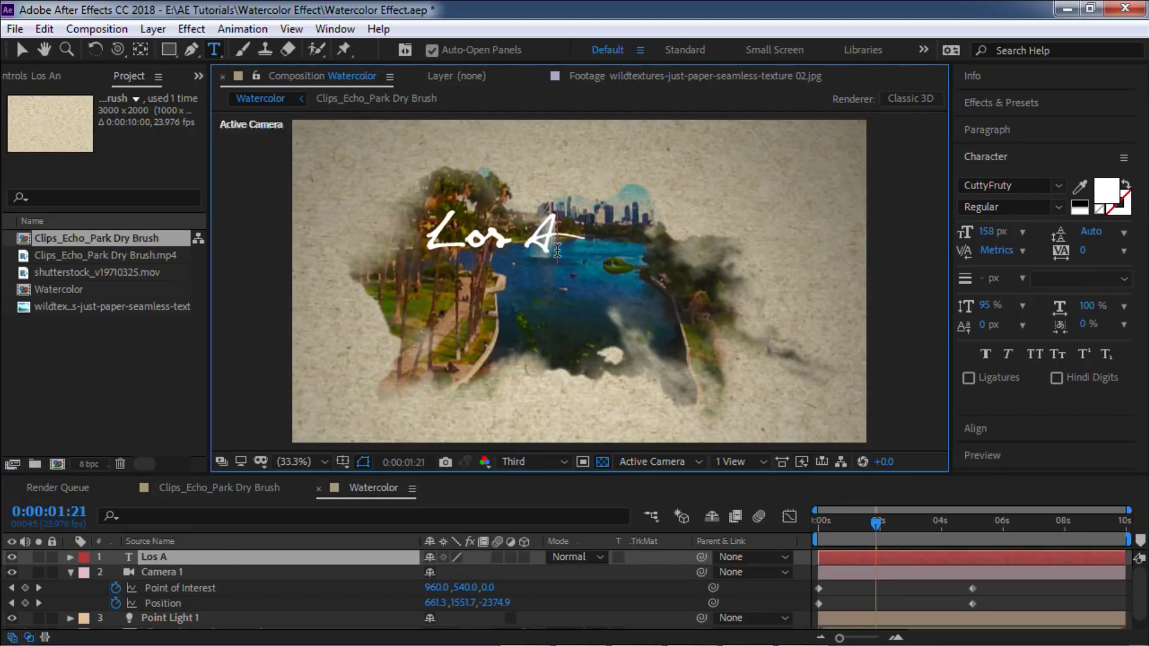
{"action": "left_click", "coordinate": [22, 50]}
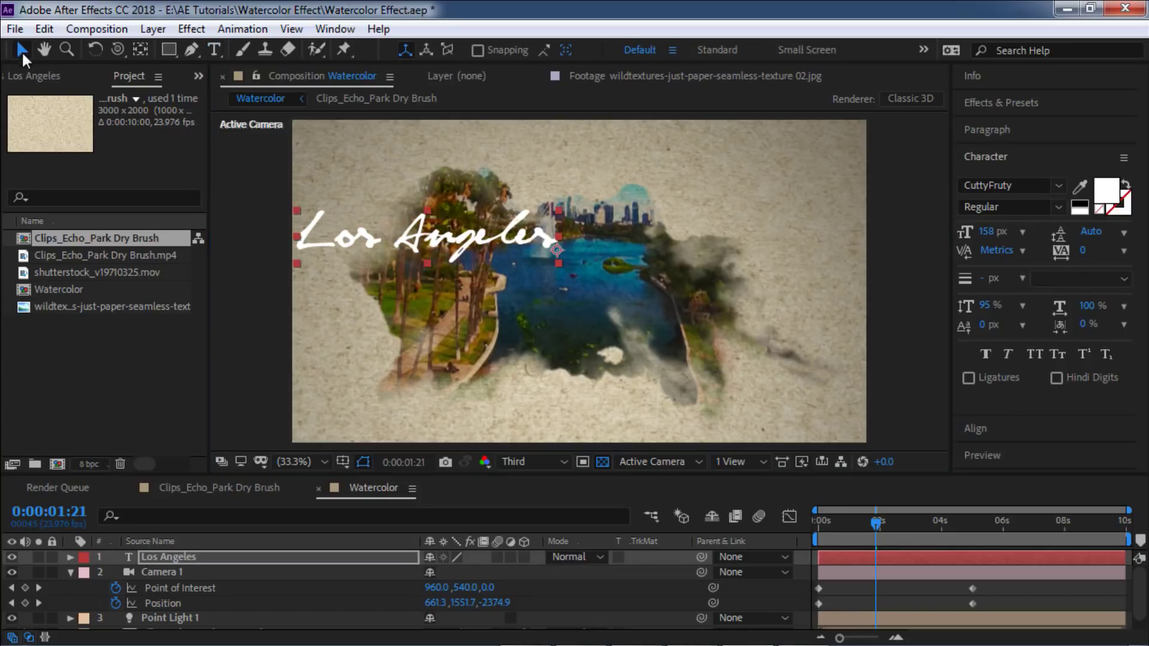
Step: Make the Los Angeles text layer 3D and move it above the lake to a position of about 1517, 435, -272
{"action": "left_click", "coordinate": [524, 557]}
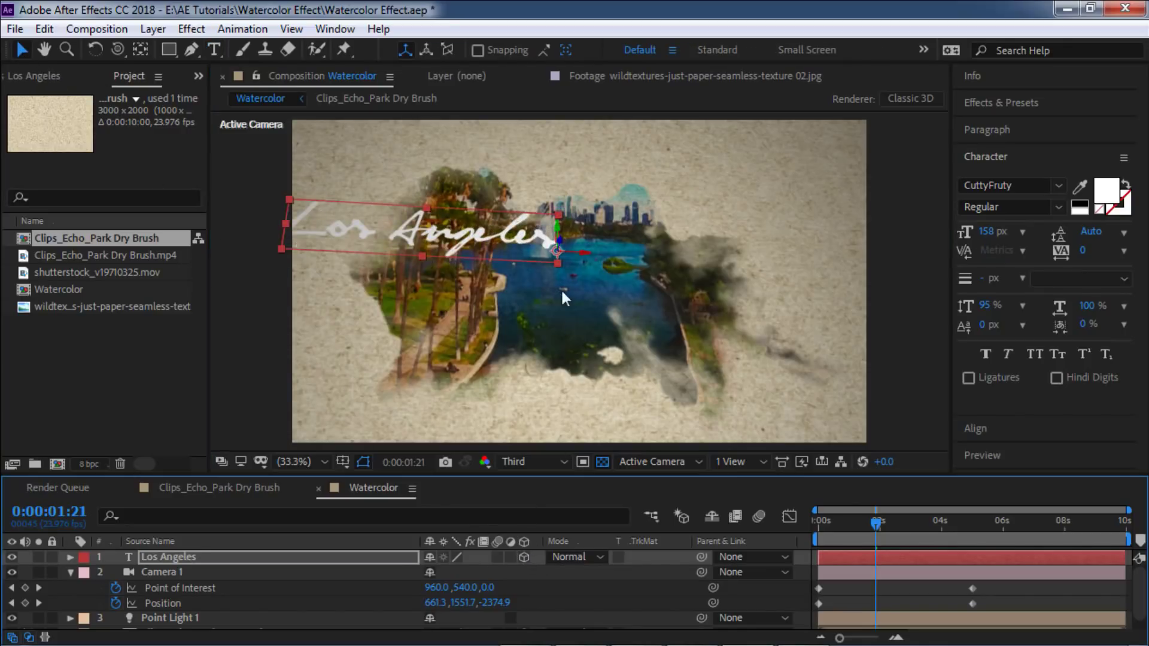
{"action": "left_click_drag", "start_coordinate": [560, 242], "coordinate": [586, 163]}
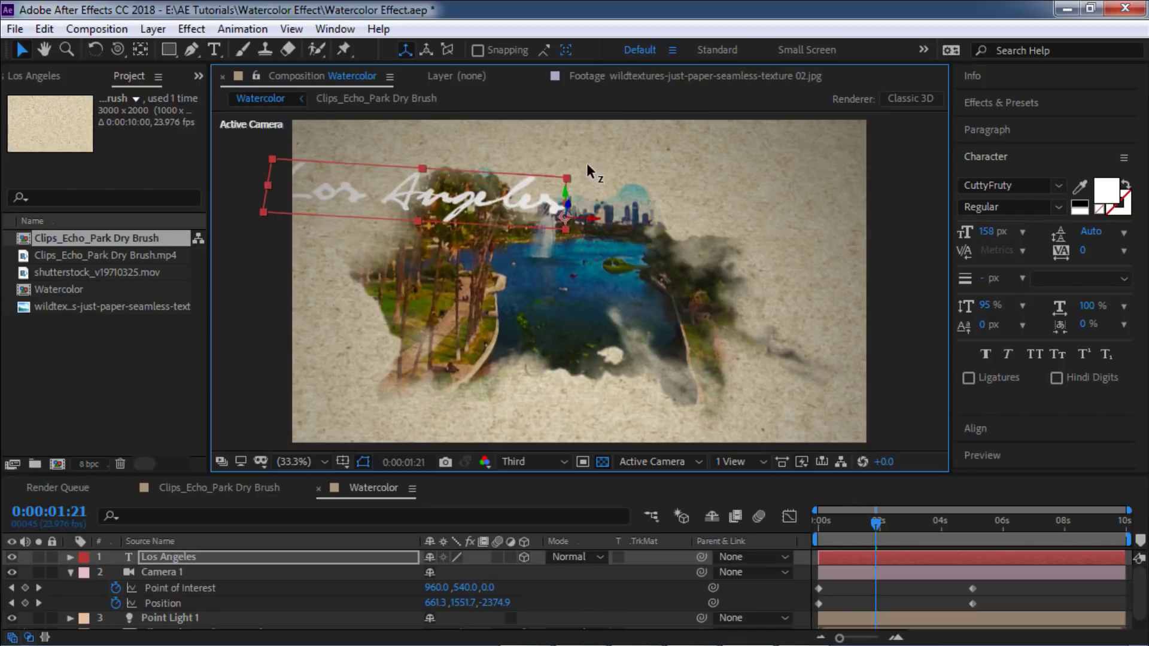
{"action": "left_click_drag", "start_coordinate": [595, 211], "coordinate": [803, 227]}
Step: Set the Z Rotation of the Los Angeles text layer to about 7°
{"action": "key", "text": "r"}
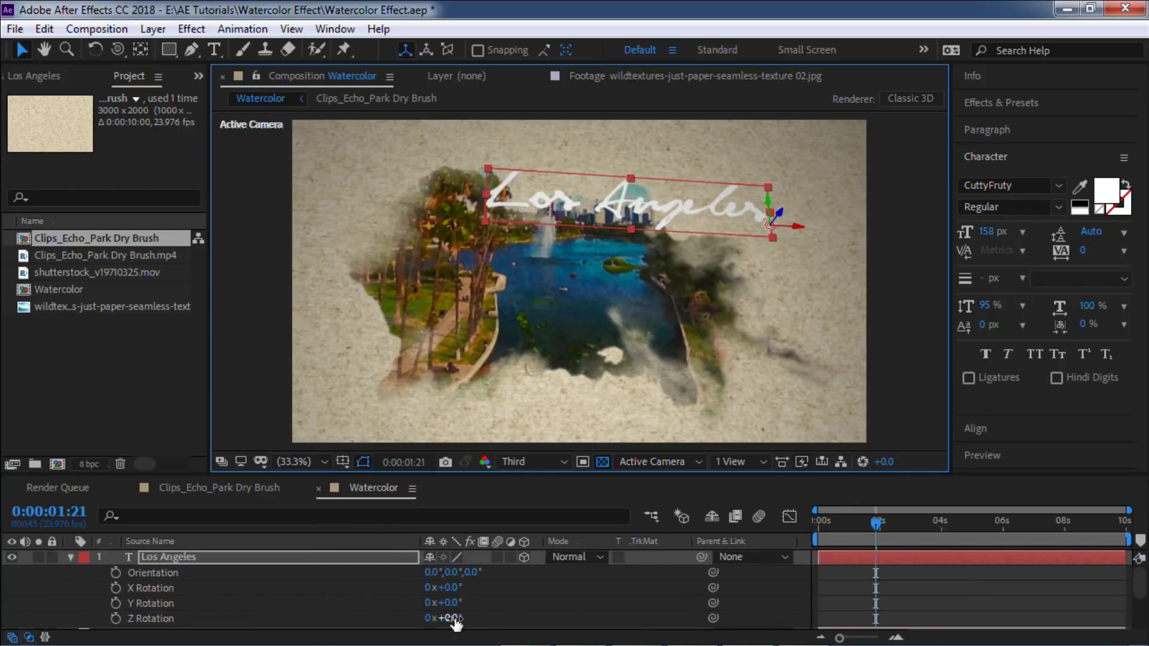
{"action": "left_click_drag", "start_coordinate": [455, 621], "coordinate": [459, 617]}
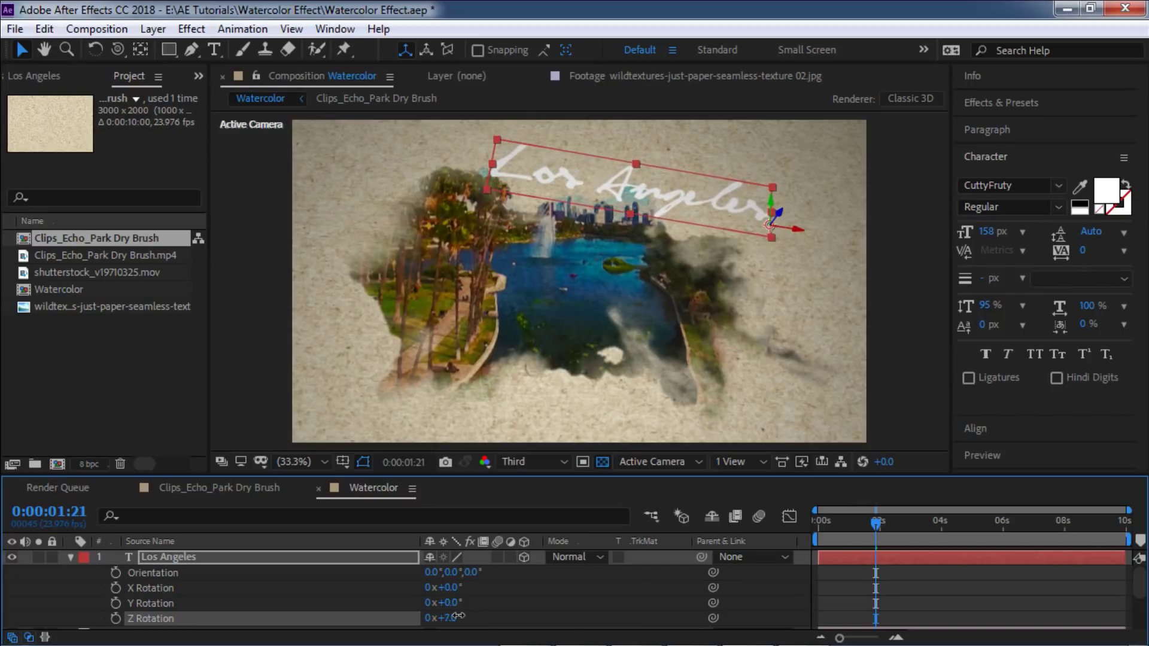
{"action": "left_click", "coordinate": [145, 559]}
Step: Turn on Casts Shadows in the material options of the Los Angeles text layer
{"action": "left_click", "coordinate": [70, 555]}
{"action": "left_click", "coordinate": [69, 557]}
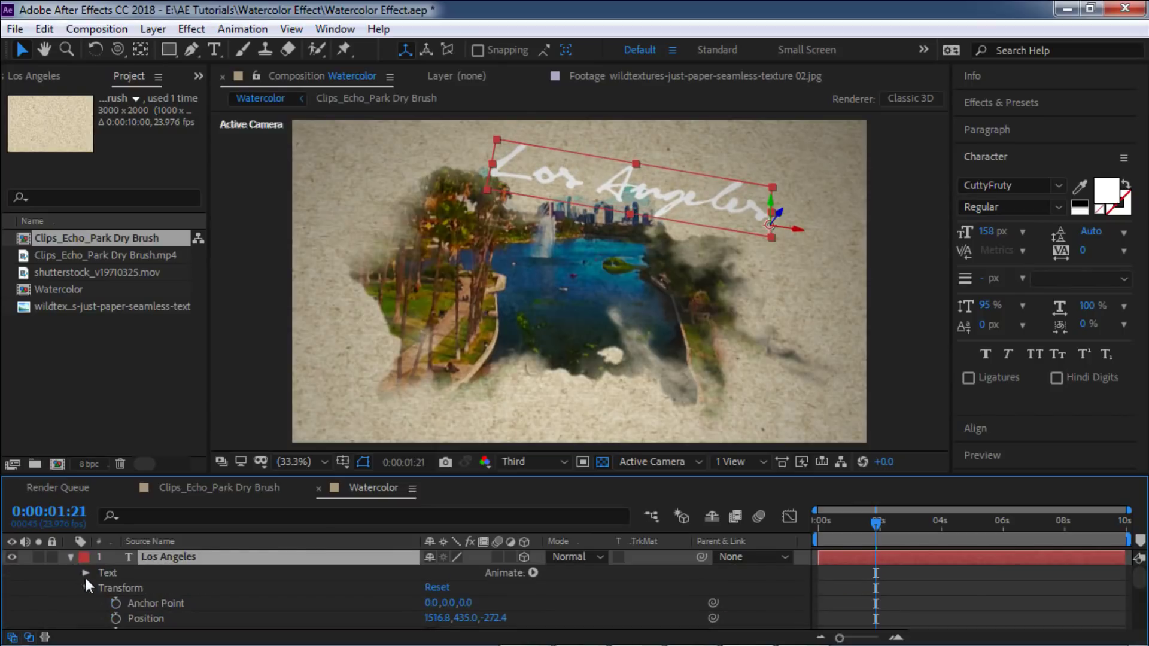
{"action": "left_click", "coordinate": [86, 587]}
{"action": "left_click", "coordinate": [86, 619]}
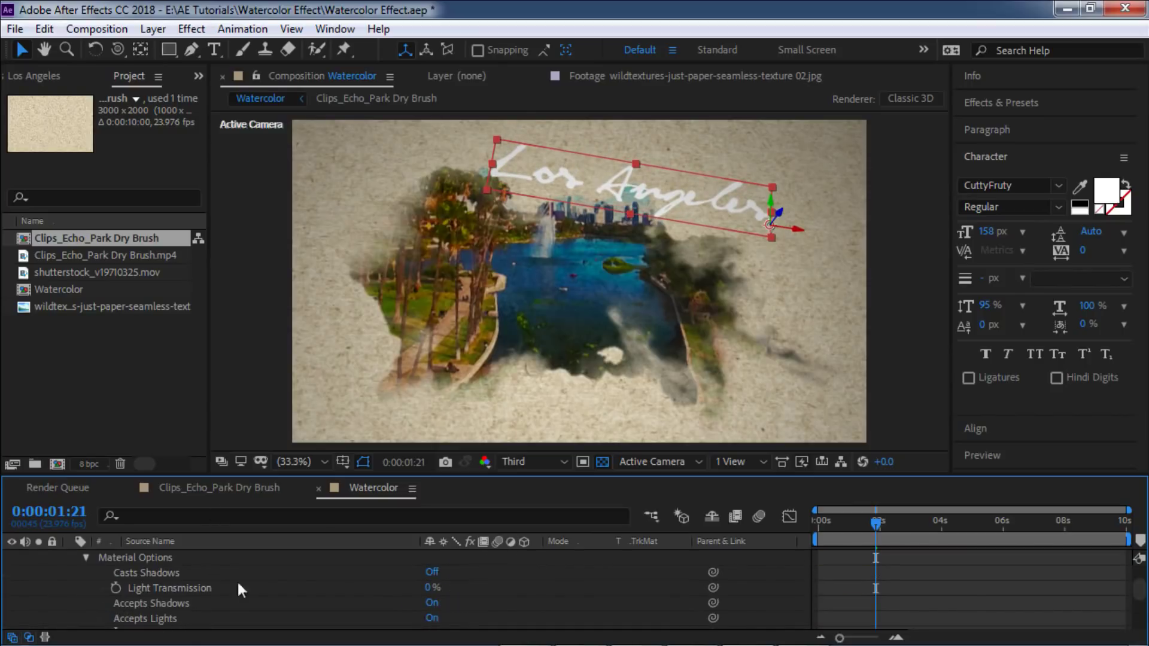
{"action": "left_click", "coordinate": [432, 572]}
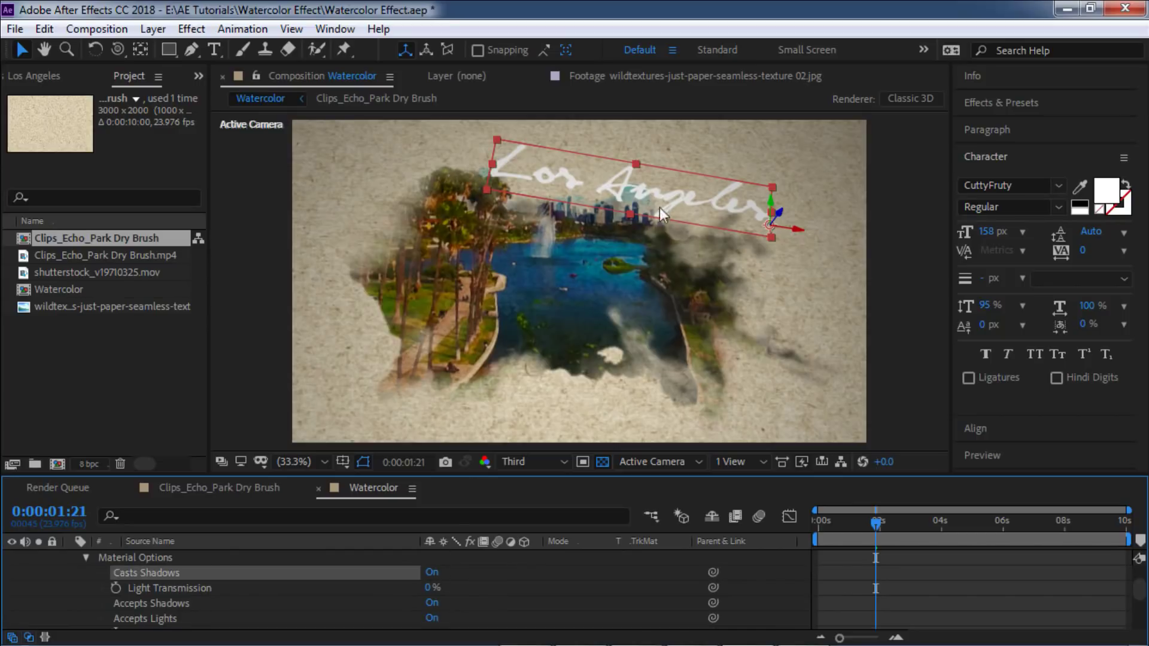
Step: Play the Watercolor composition from the start to preview the title and its shadow
{"action": "key", "text": "Home"}
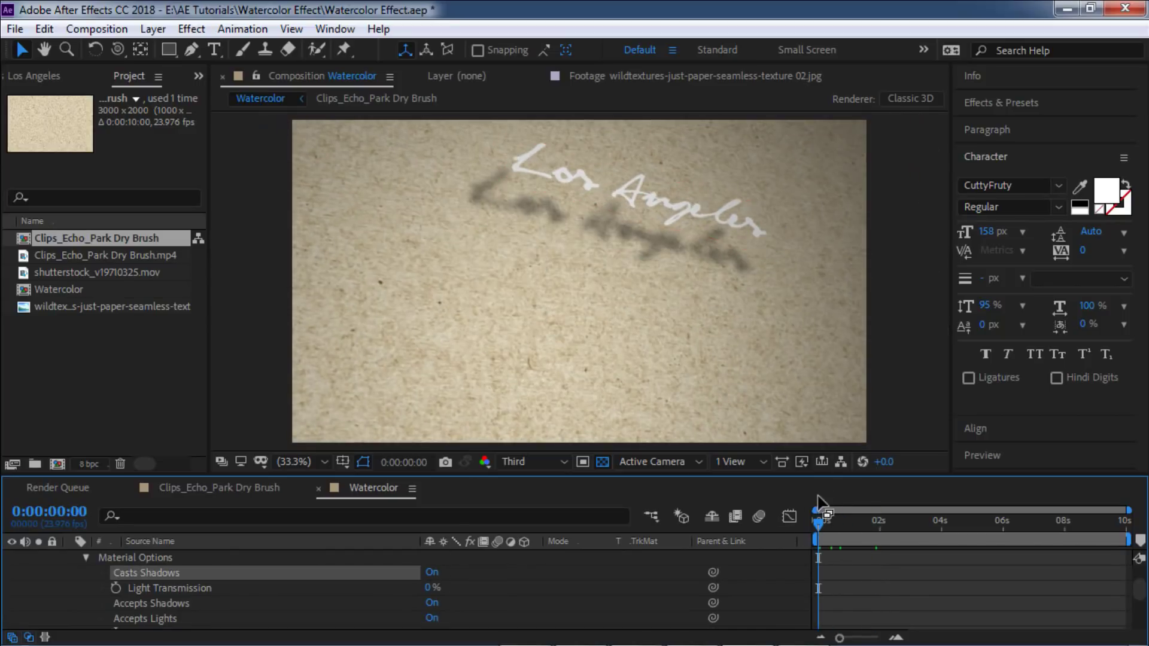
{"action": "key", "text": "space"}
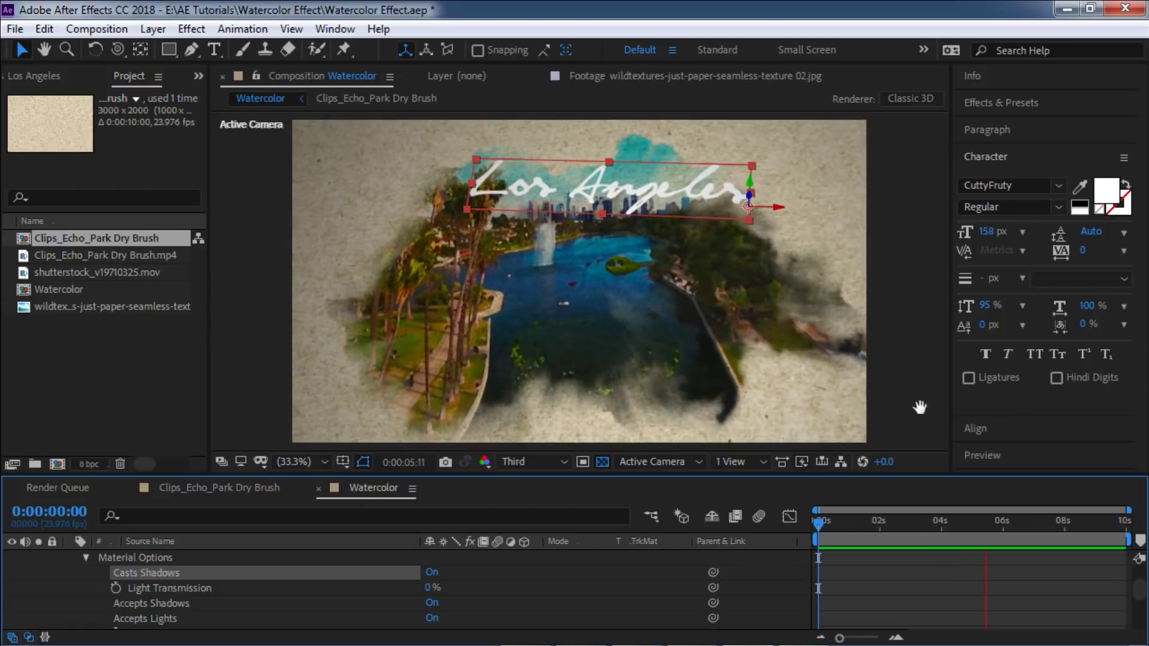
{"action": "left_click", "coordinate": [842, 526]}
{"action": "key", "text": "space"}
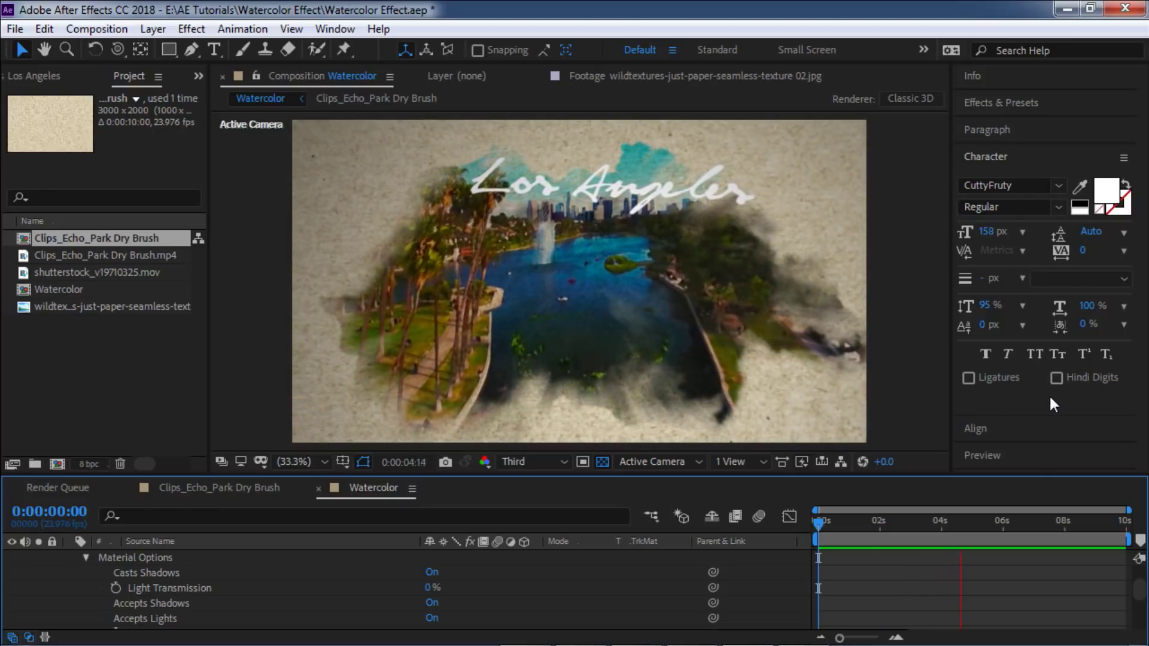
Step: Collapse the Los Angeles layer's properties and ease the camera's Point of Interest and Position keyframes at 5 seconds
{"action": "left_click", "coordinate": [136, 556]}
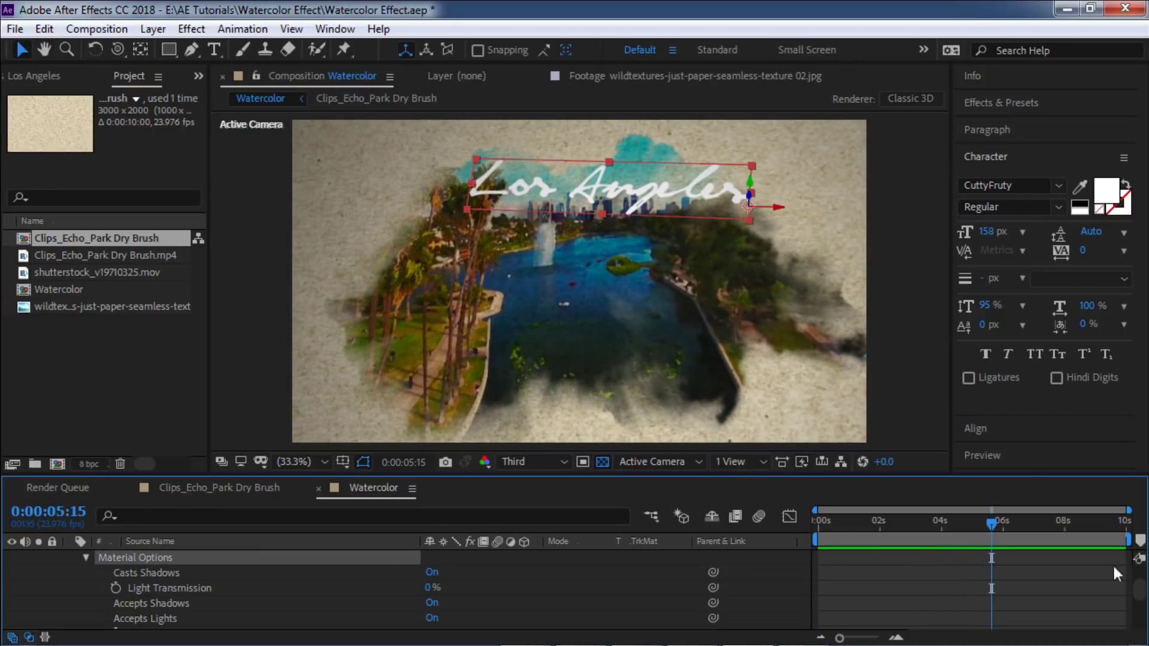
{"action": "left_click_drag", "start_coordinate": [1142, 601], "coordinate": [1142, 581]}
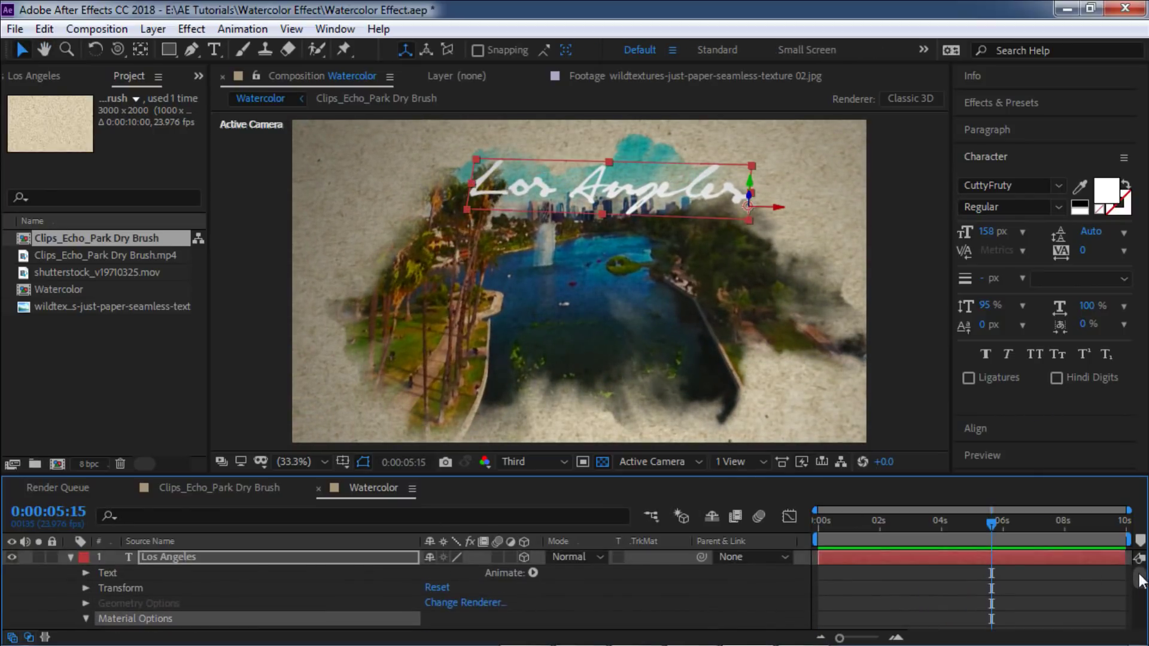
{"action": "left_click", "coordinate": [70, 557]}
{"action": "left_click", "coordinate": [953, 569]}
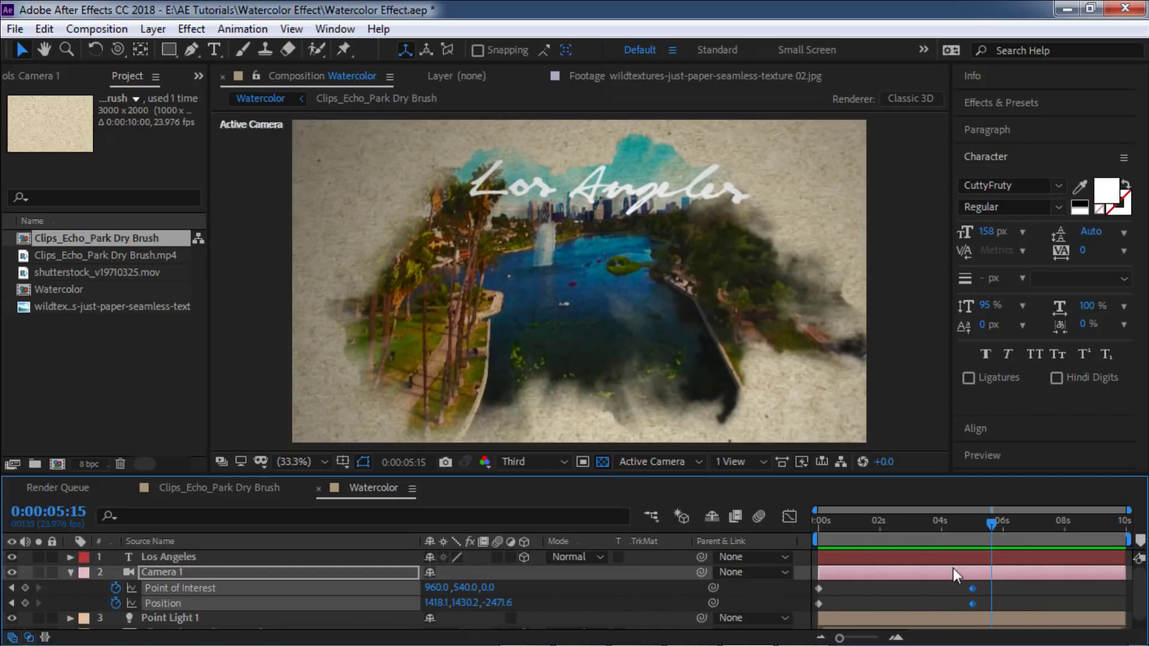
Step: Preview the eased camera move from the start of the composition and end the work area at 0:00:05:12
{"action": "key", "text": "Home"}
{"action": "key", "text": "space"}
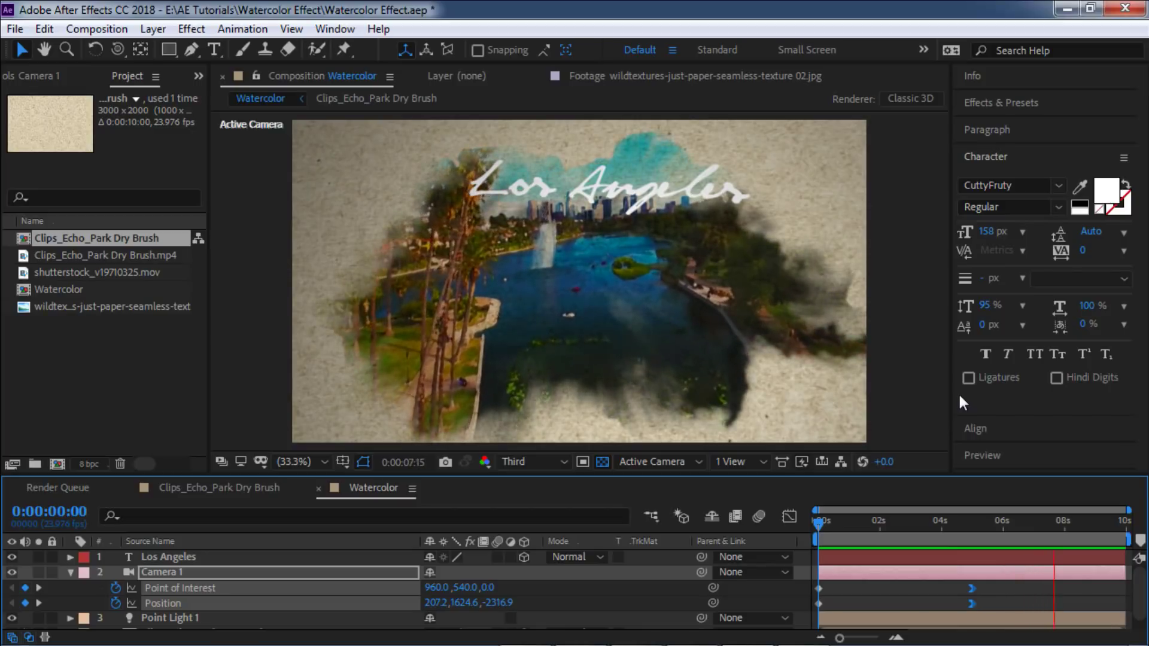
{"action": "left_click", "coordinate": [845, 530]}
{"action": "key", "text": "Home"}
{"action": "key", "text": "space"}
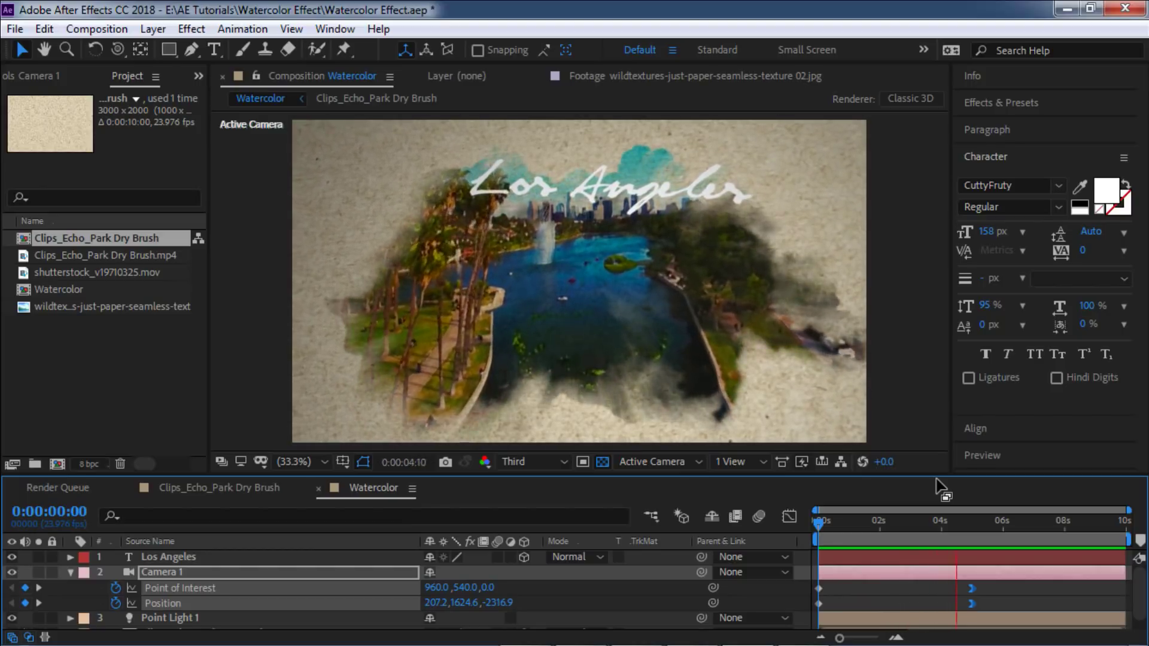
{"action": "key", "text": "space"}
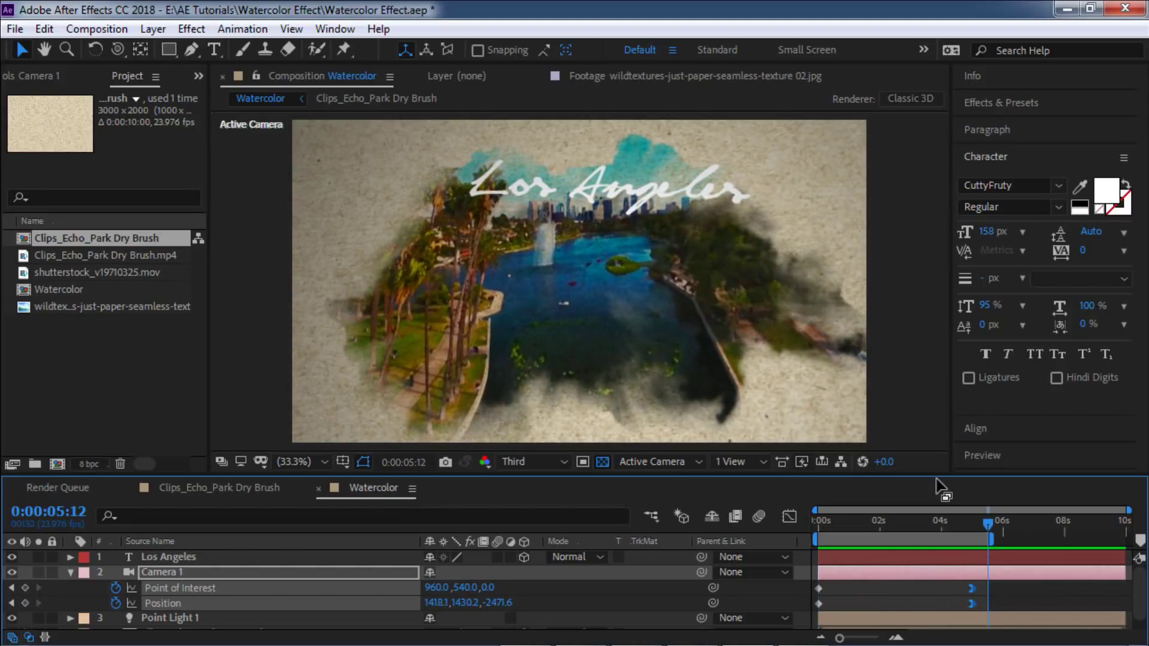